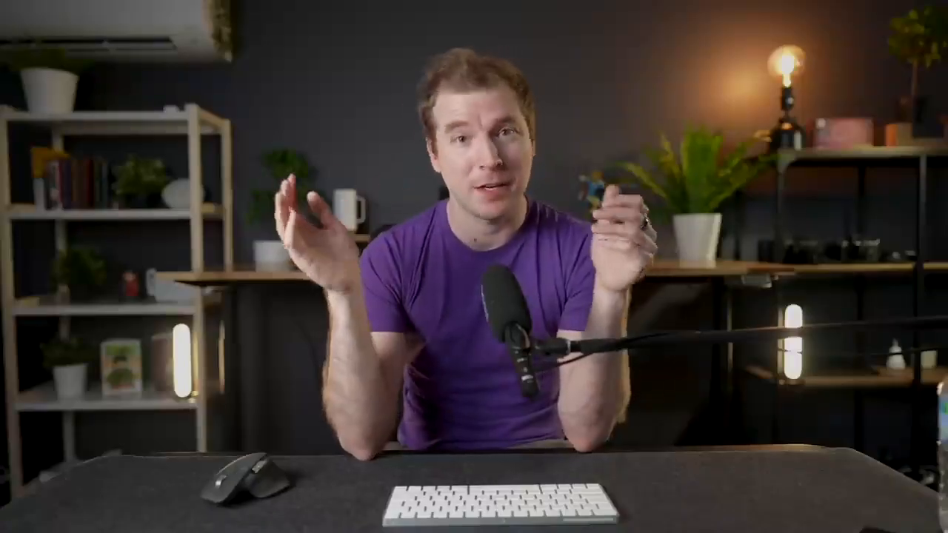
text(s about the shoe)
key(Return)
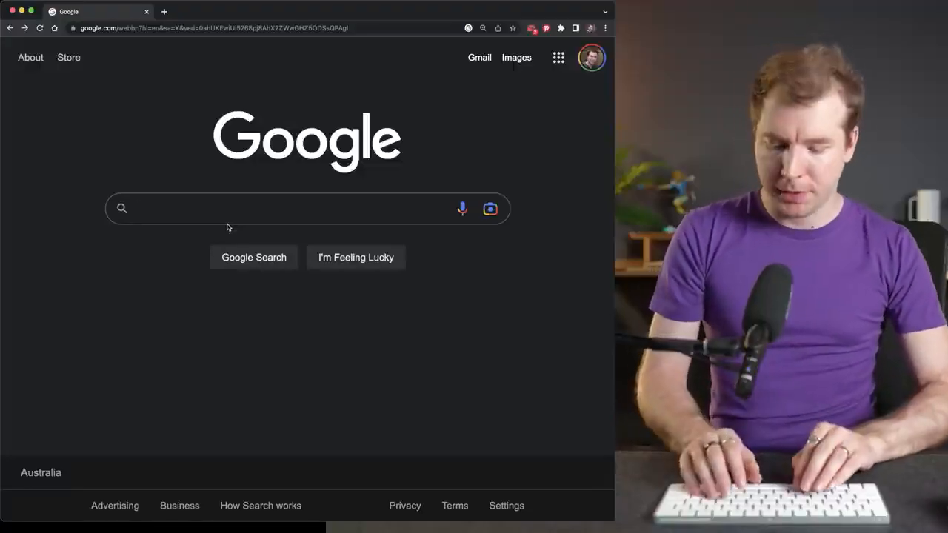
- Find the Midjourney website by searching Google for "midjourney", and join its beta by accepting the Discord invite in the Discord app
text(midjourney)
key(Return)
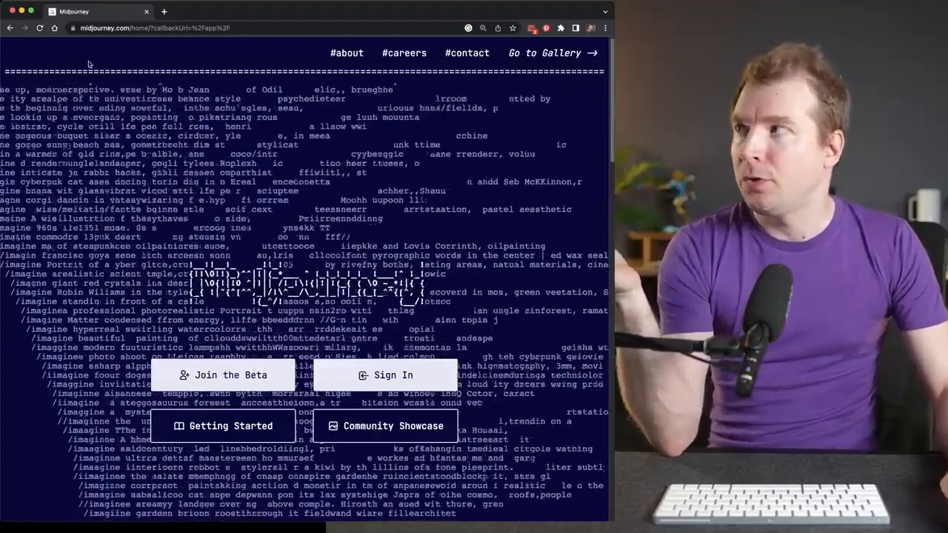
click(231, 375)
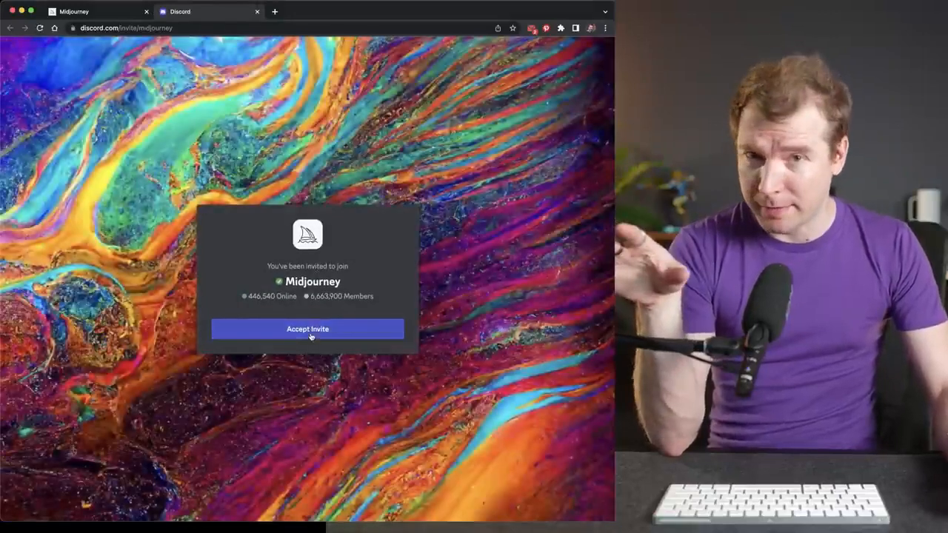
click(310, 330)
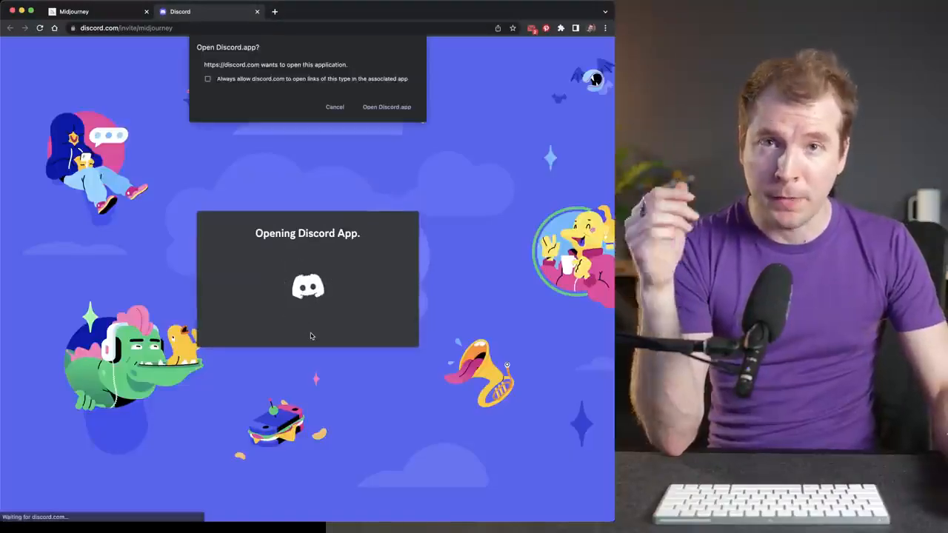
click(386, 107)
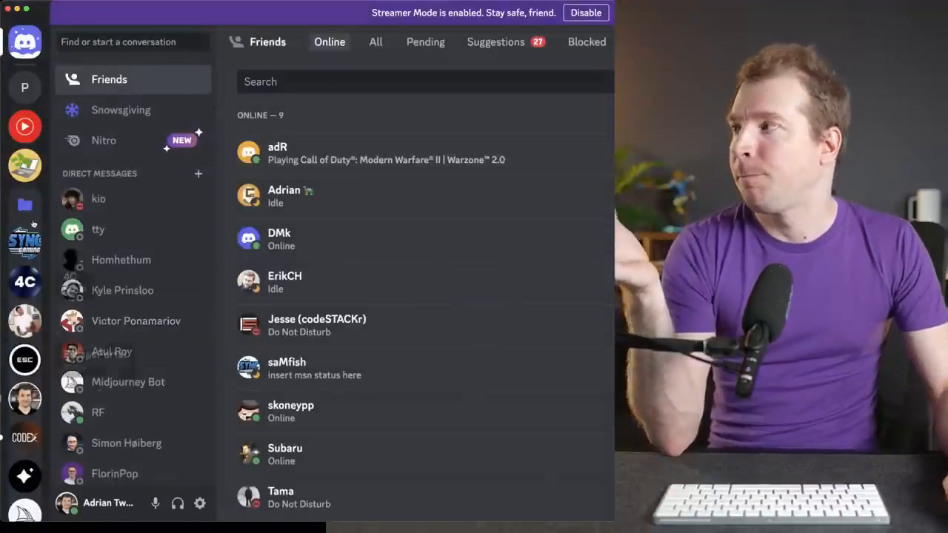
- Open the newbies-195 channel on the Midjourney server
scroll(25, 476, down, 3)
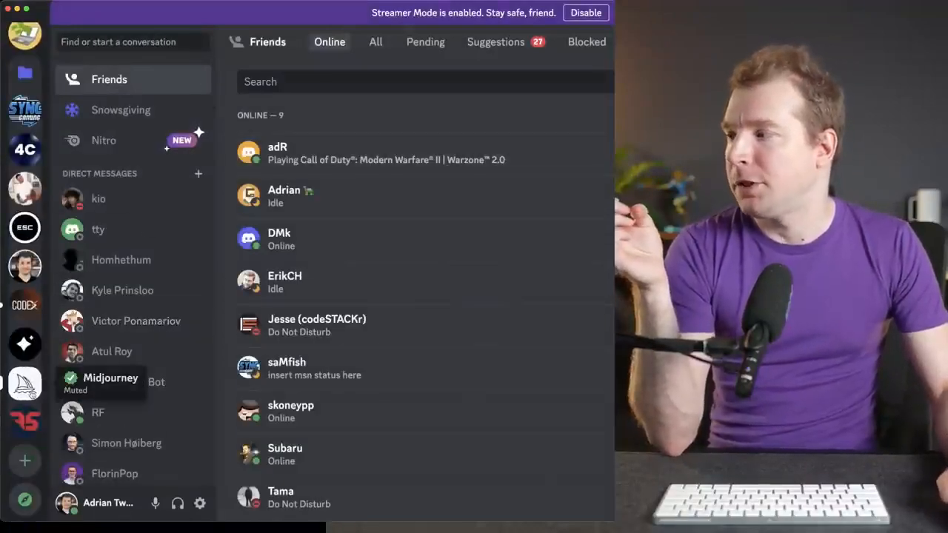
click(24, 381)
scroll(148, 304, down, 5)
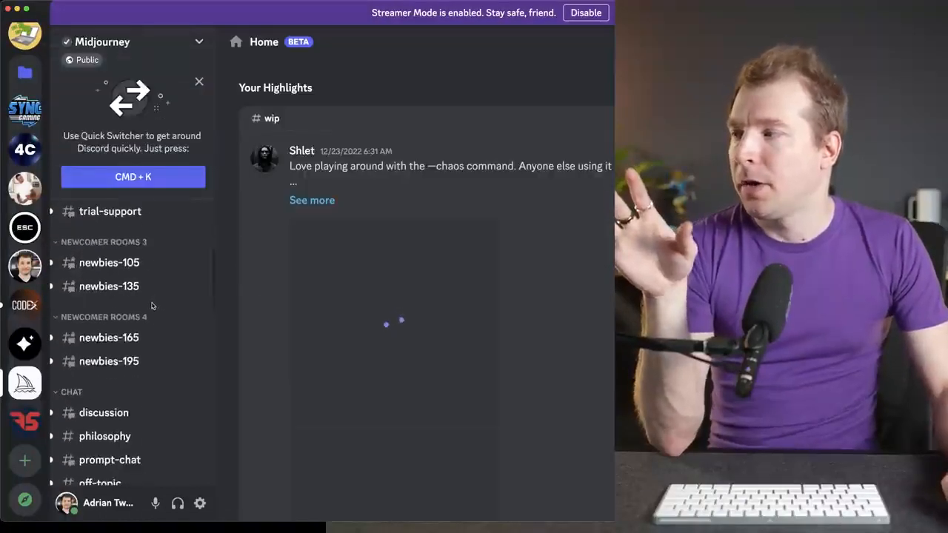
scroll(134, 301, up, 2)
click(131, 340)
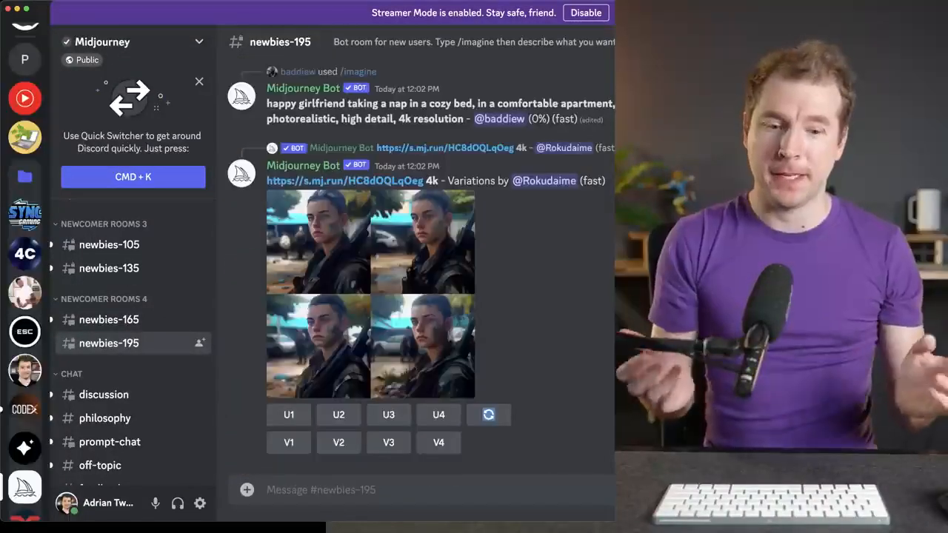
- Submit an /imagine command with the prompt "beautiful website for shoes --v 4 --stylize 500"
text(/)
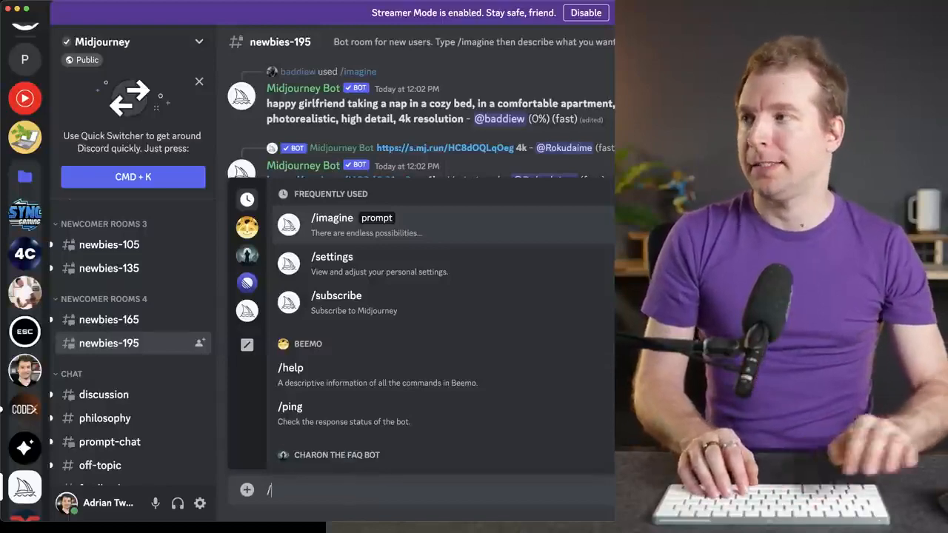
text(ima)
key(Tab)
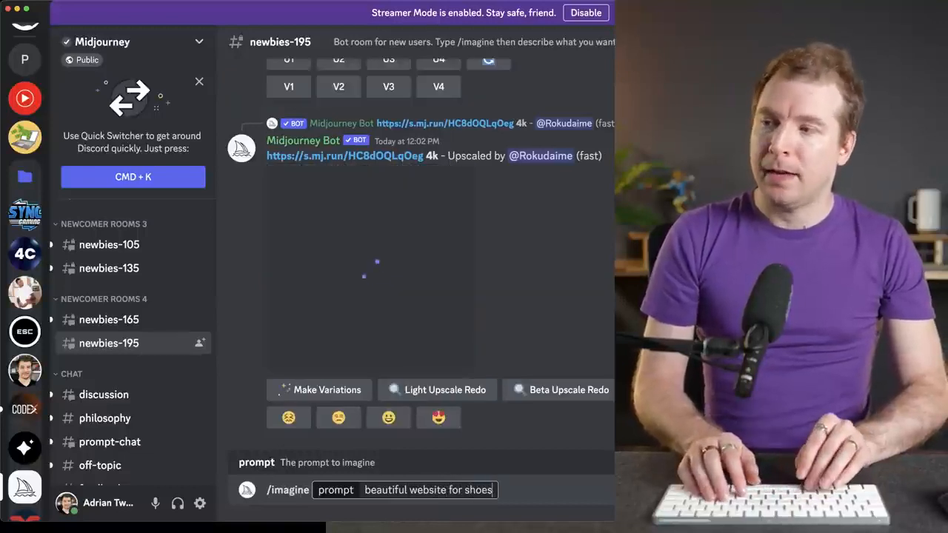
text(--v 4)
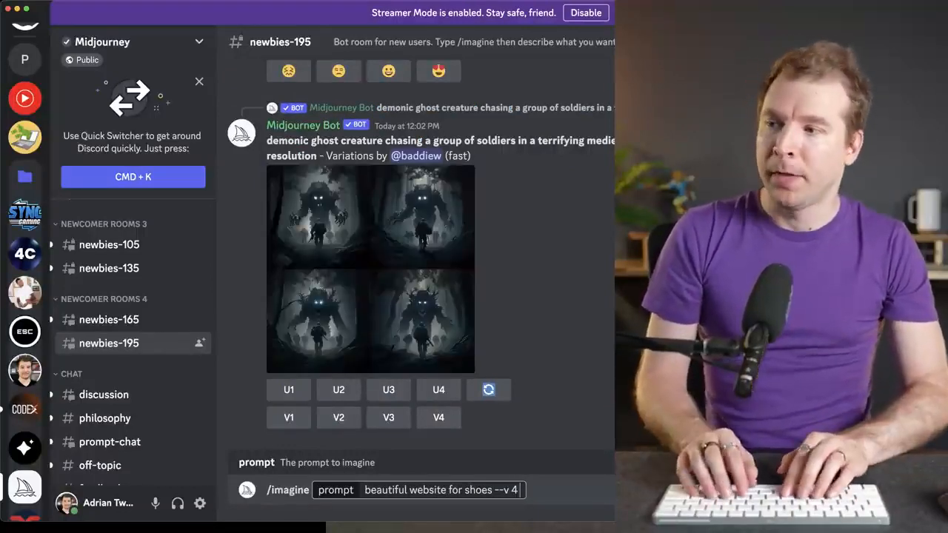
text(--stlize)
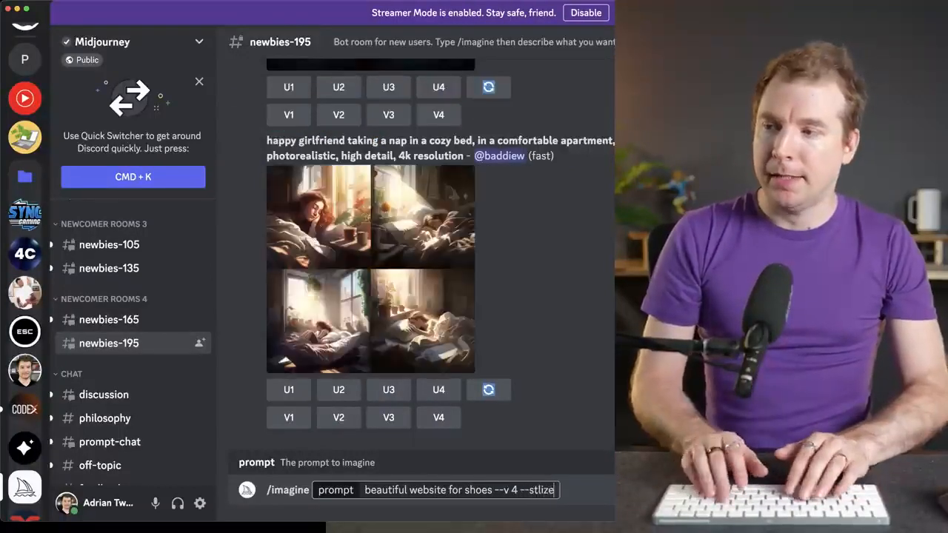
key(BackSpace)
key(BackSpace)
key(BackSpace)
key(BackSpace)
text(tyl)
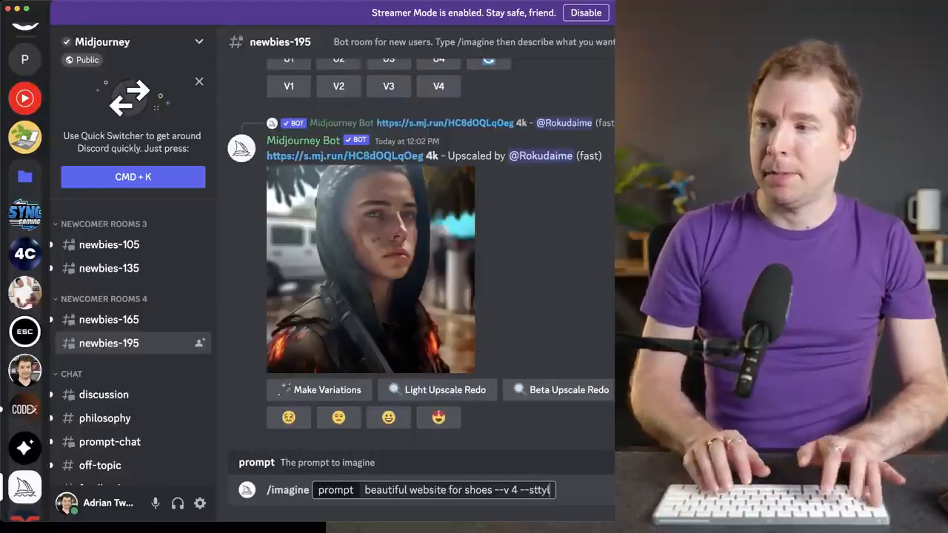
text(lize 500)
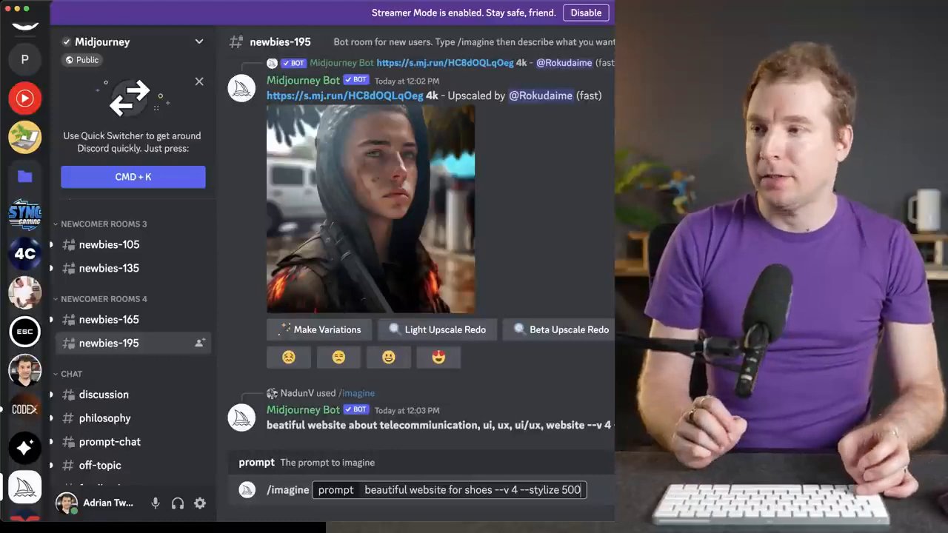
key(Return)
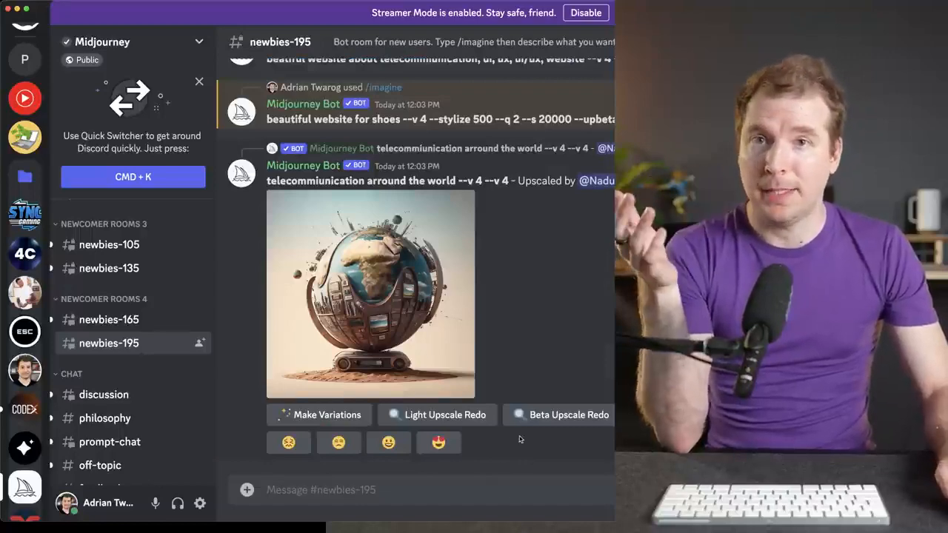
- Examine the four generated shoe website designs in an enlarged view and return to the channel
scroll(522, 436, up, 2)
scroll(527, 410, up, 1)
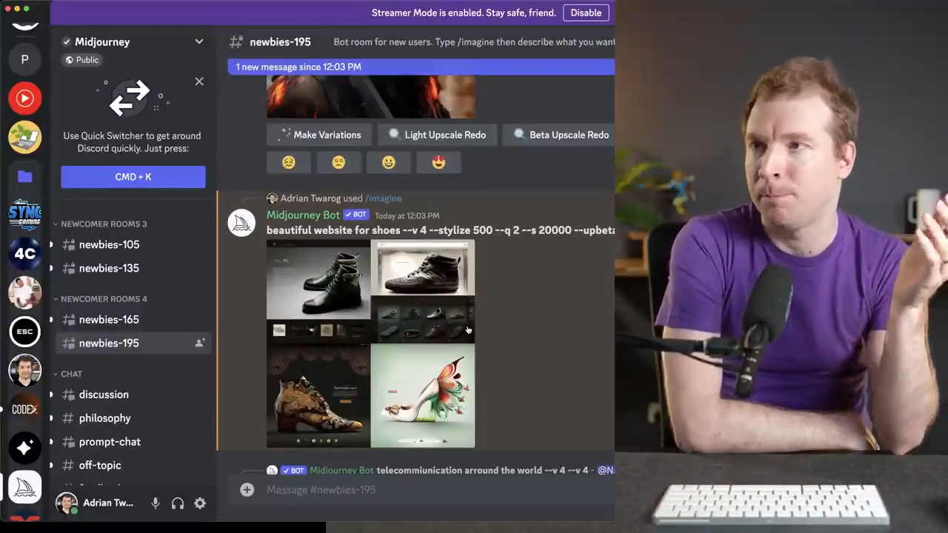
click(395, 263)
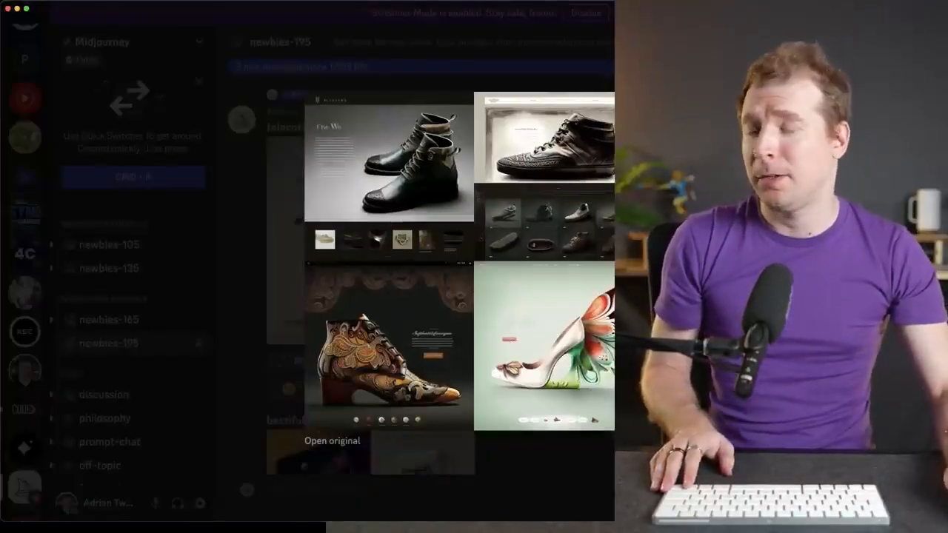
key(Escape)
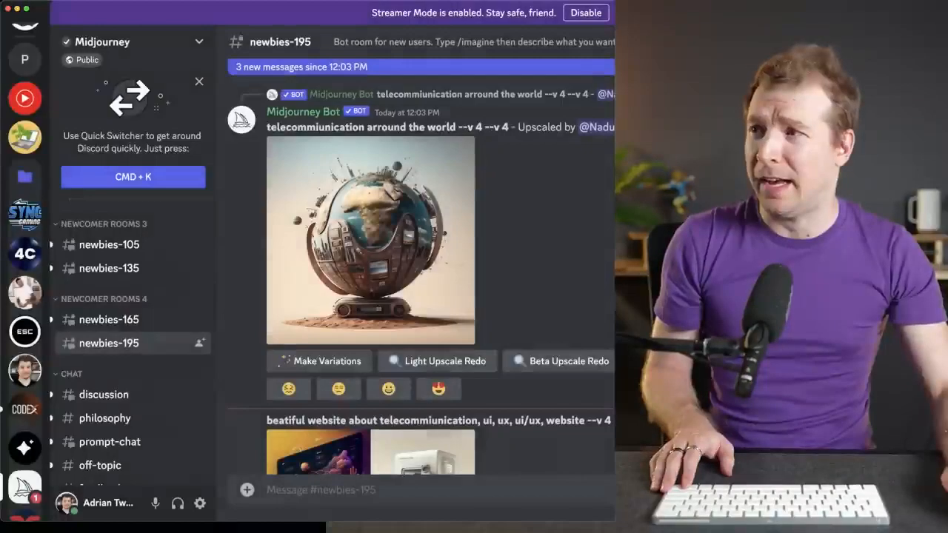
scroll(418, 281, down, 10)
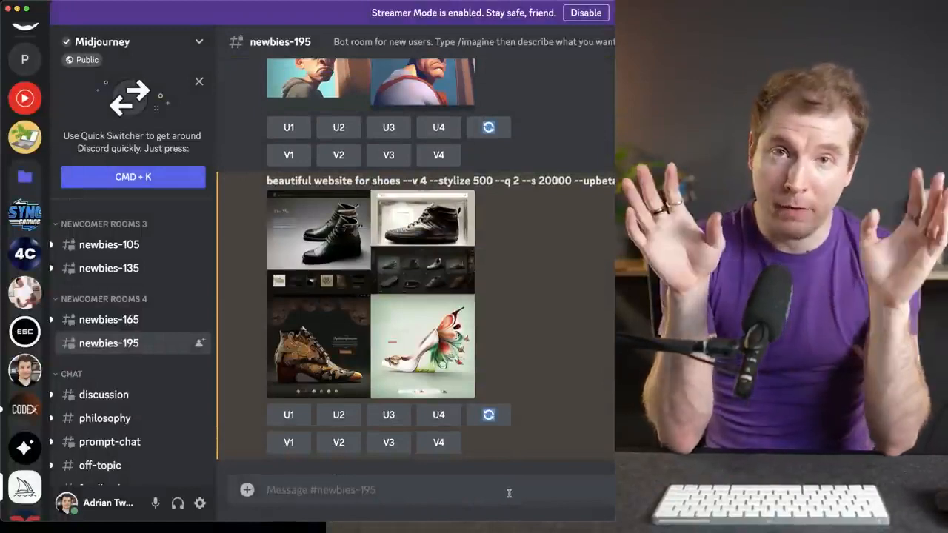
- Start a new /imagine command and reuse the earlier prompt text "beautiful website for shoes --v 4 --stylize 500" in it
text(/imagine beatiful website about shoes)
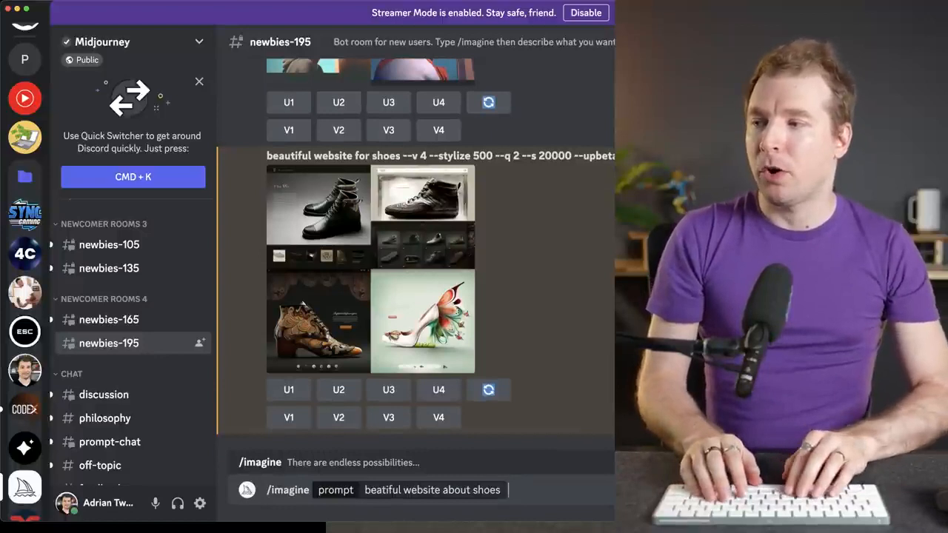
key(Return)
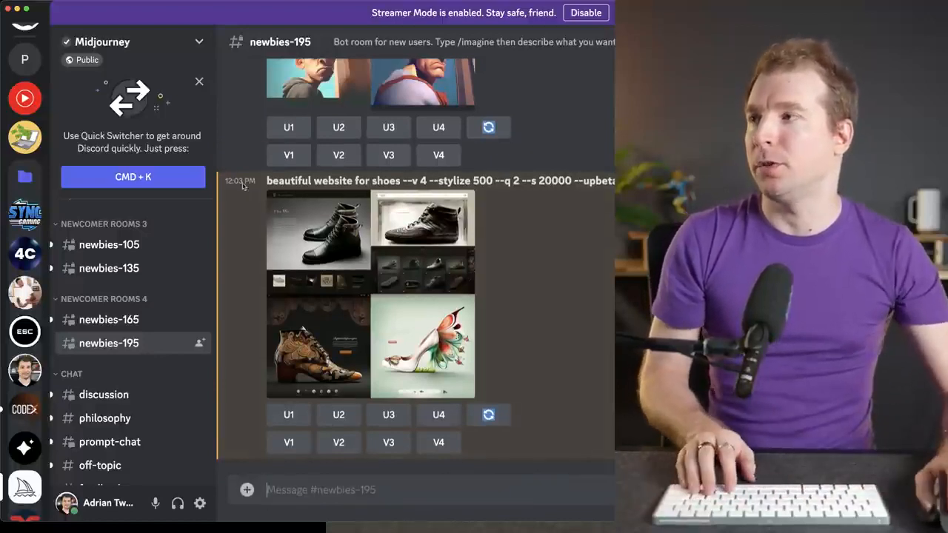
drag(265, 184, 488, 183)
key(super+c)
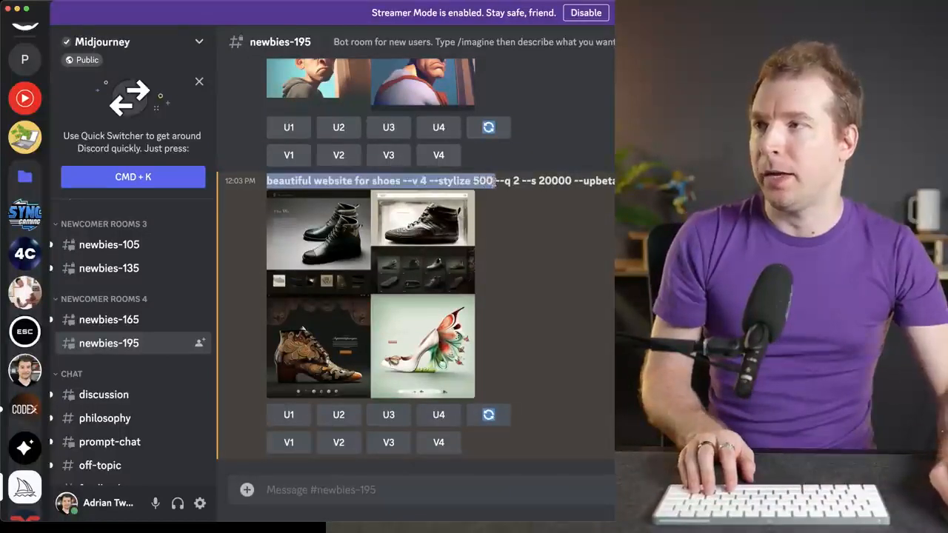
click(398, 499)
text(/image)
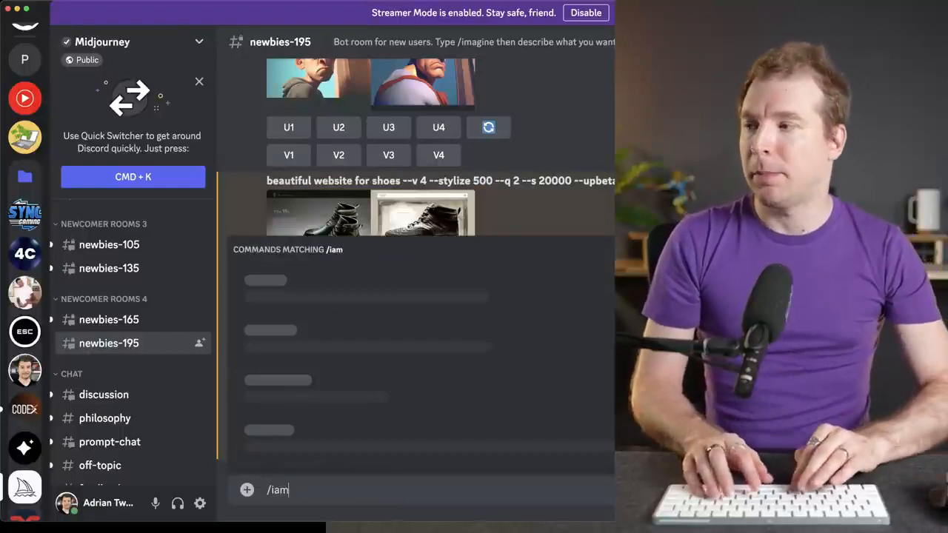
key(BackSpace)
key(BackSpace)
key(BackSpace)
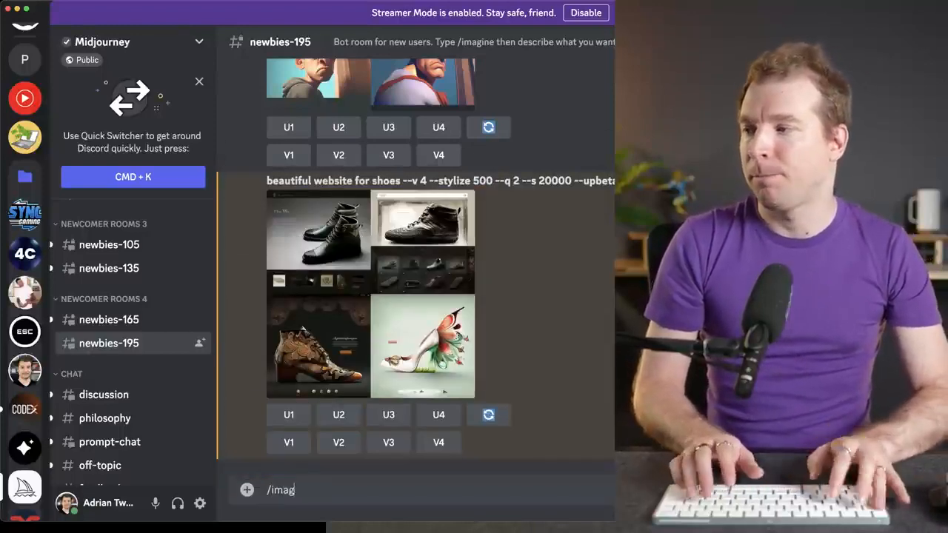
key(Tab)
key(super+v)
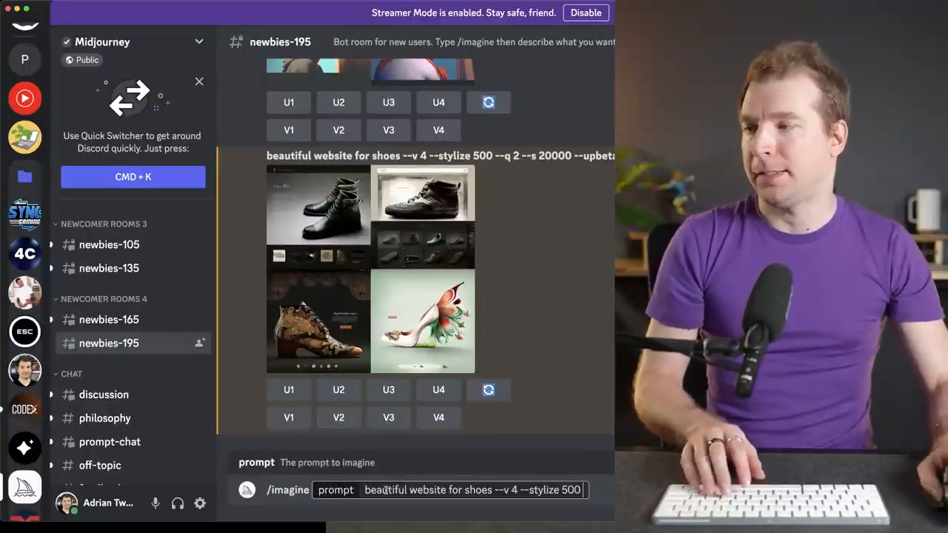
- Insert ", ui, ux, ui/ux, website" after "shoes" in the prompt and submit the command
key(Left)
key(Left)
key(Left)
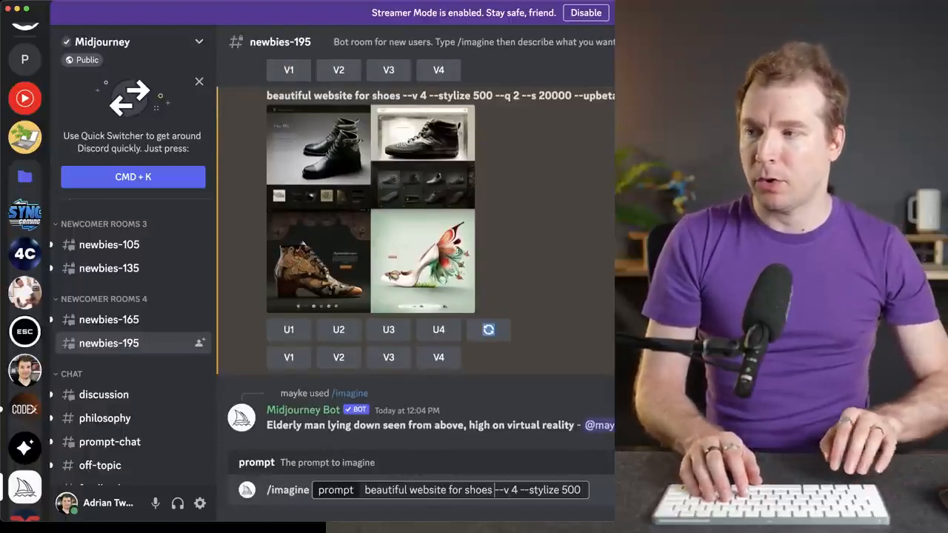
text(, ui,)
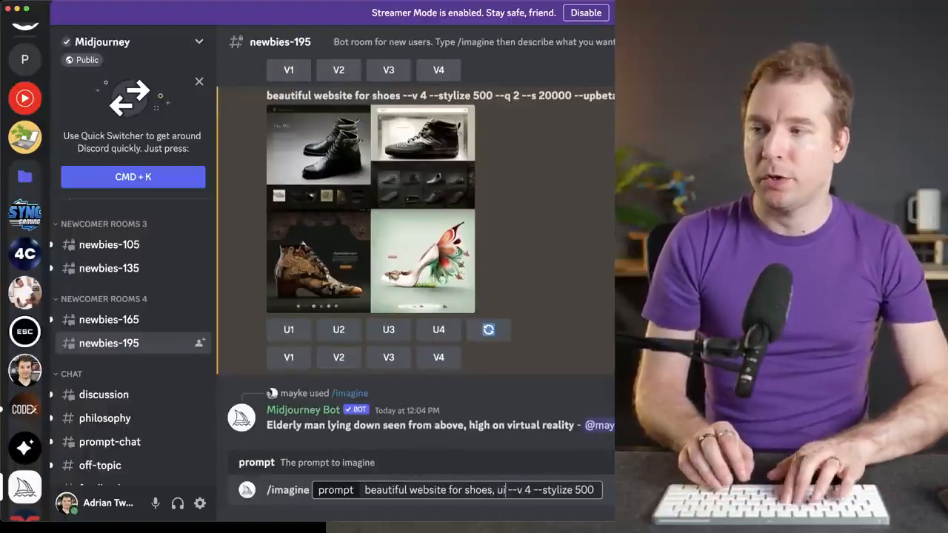
text( ux, ui,)
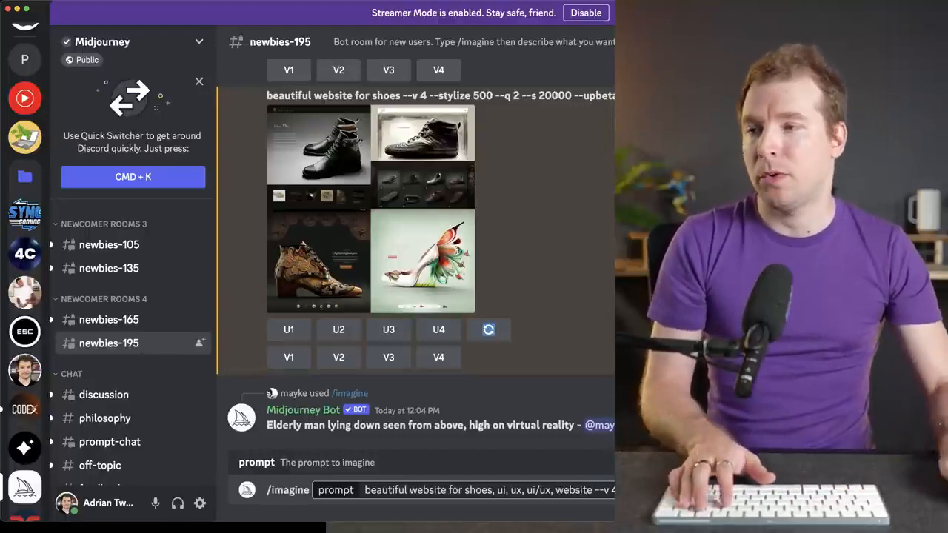
key(Return)
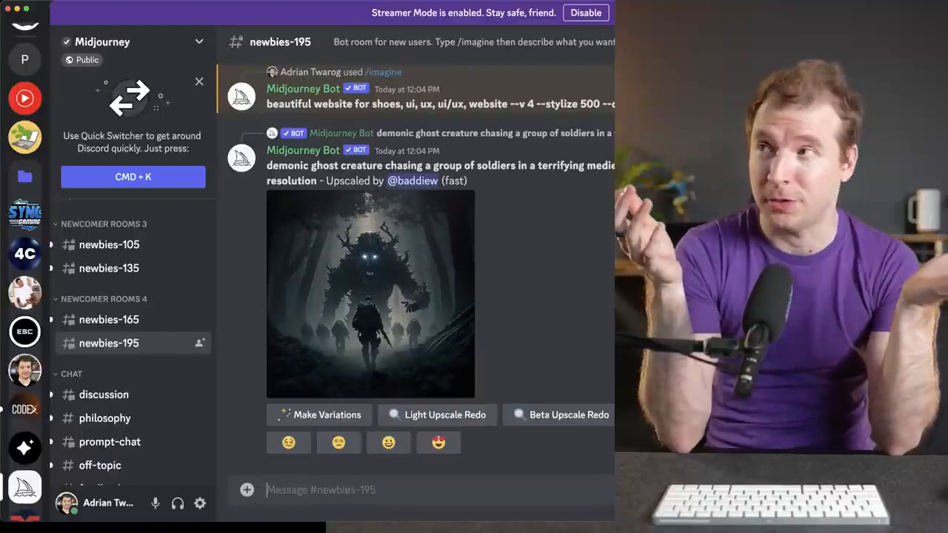
- Compare the new UI/UX shoe website designs with the earlier results and examine the new image grid enlarged
scroll(432, 220, up, 3)
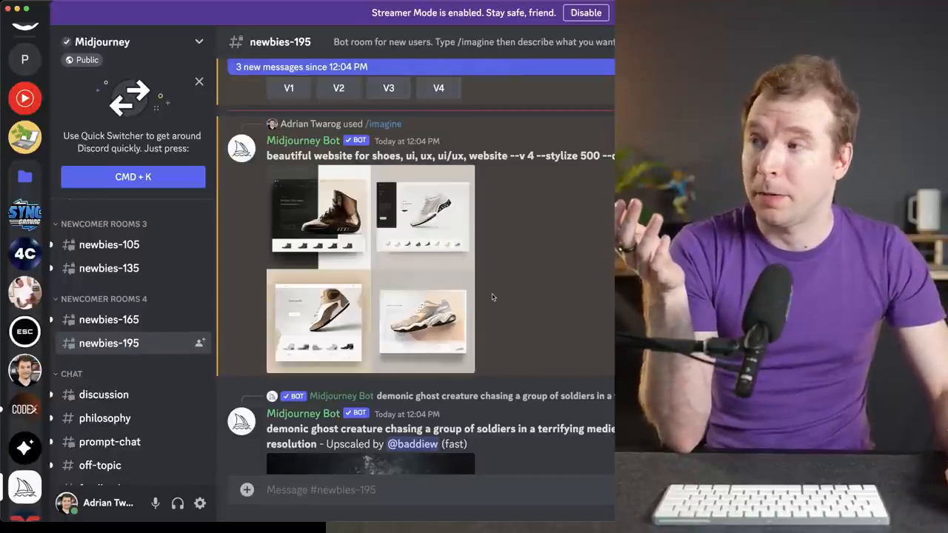
click(406, 271)
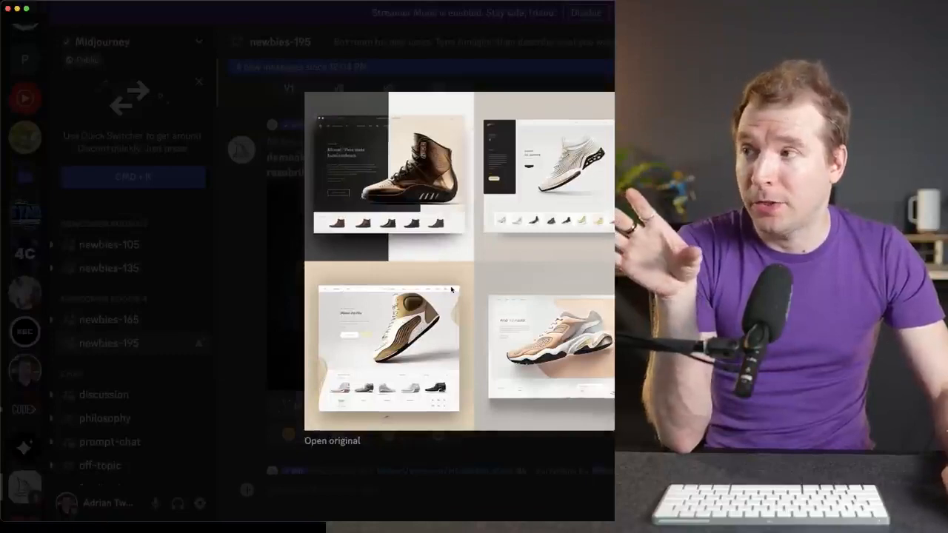
key(Escape)
scroll(392, 320, up, 3)
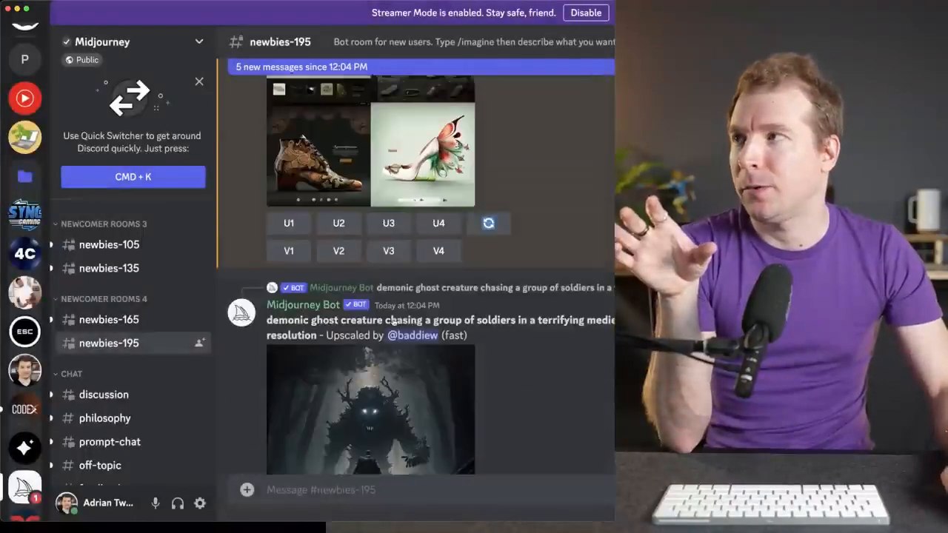
scroll(393, 320, up, 2)
scroll(432, 324, down, 10)
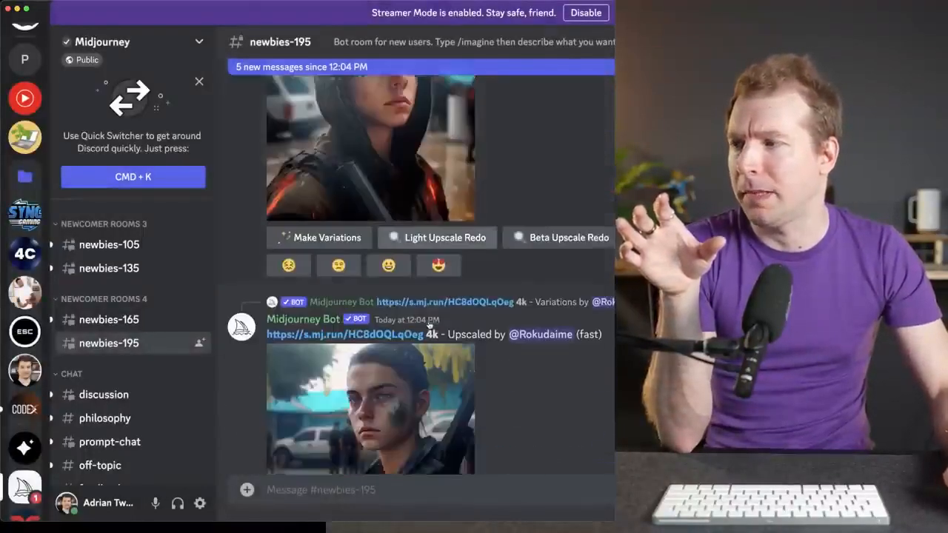
scroll(426, 318, up, 10)
click(406, 296)
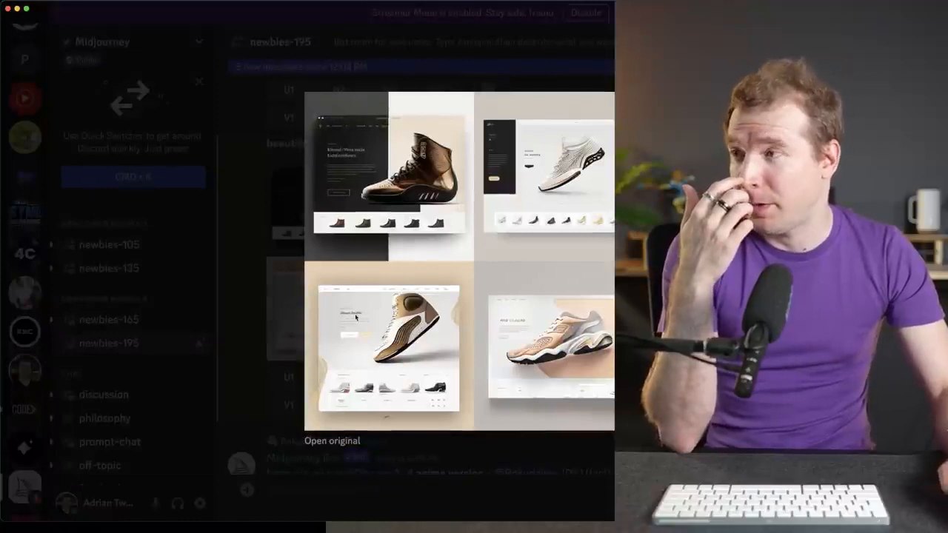
key(Escape)
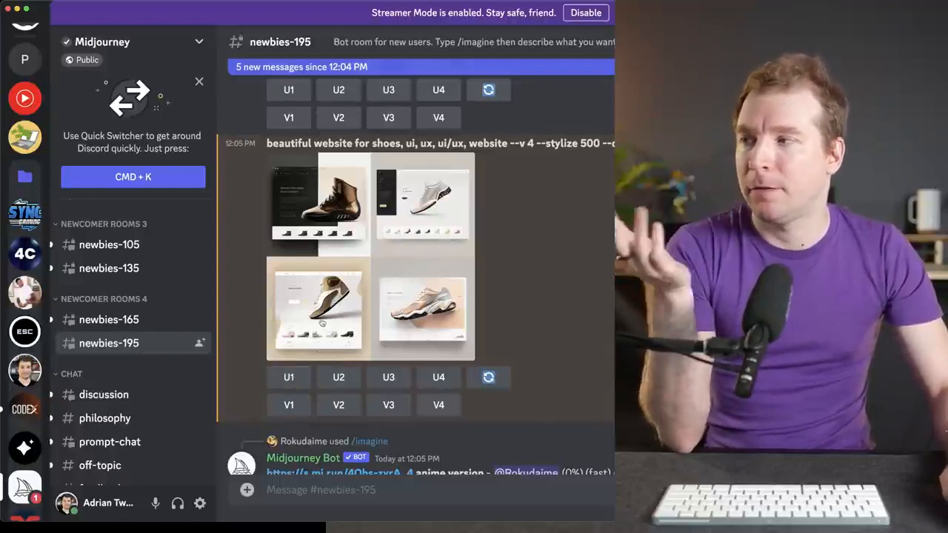
- Upscale the third shoe website design from the UI/UX grid and examine the upscaled image enlarged
click(388, 378)
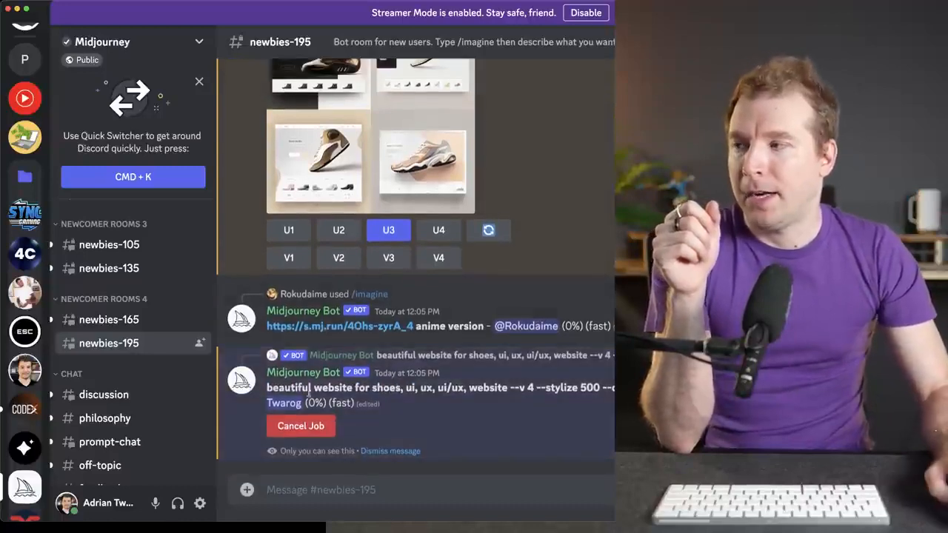
drag(267, 387, 615, 389)
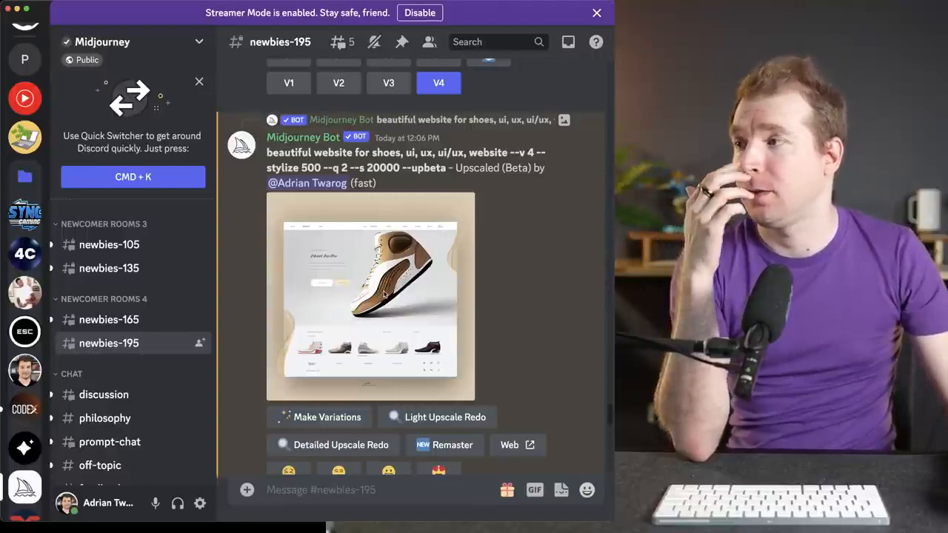
click(384, 295)
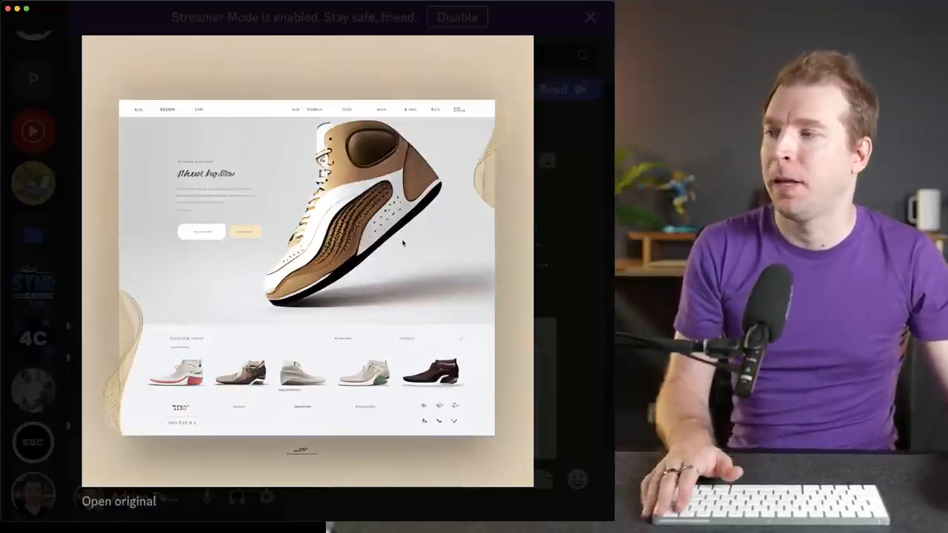
key(Escape)
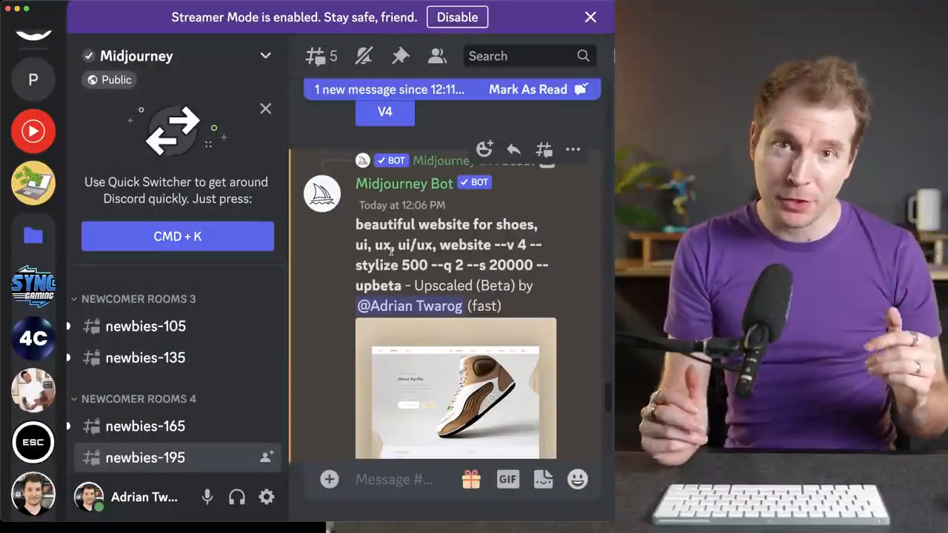
- Copy the prompt text "beautiful website for shoes, ui, ux, ui/ux, website --v 4 --stylize 500" into a new /imagine command
drag(356, 224, 426, 267)
key(super+c)
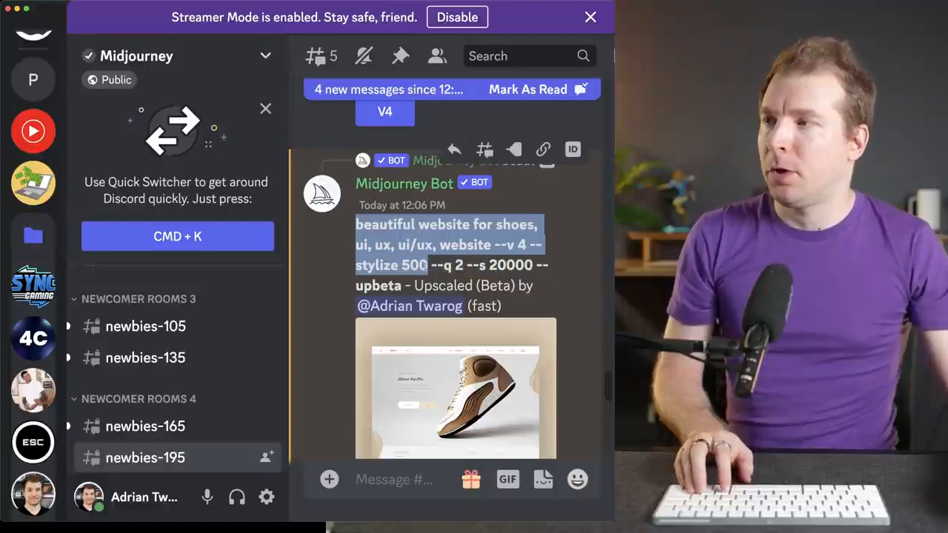
click(388, 472)
scroll(408, 401, down, 10)
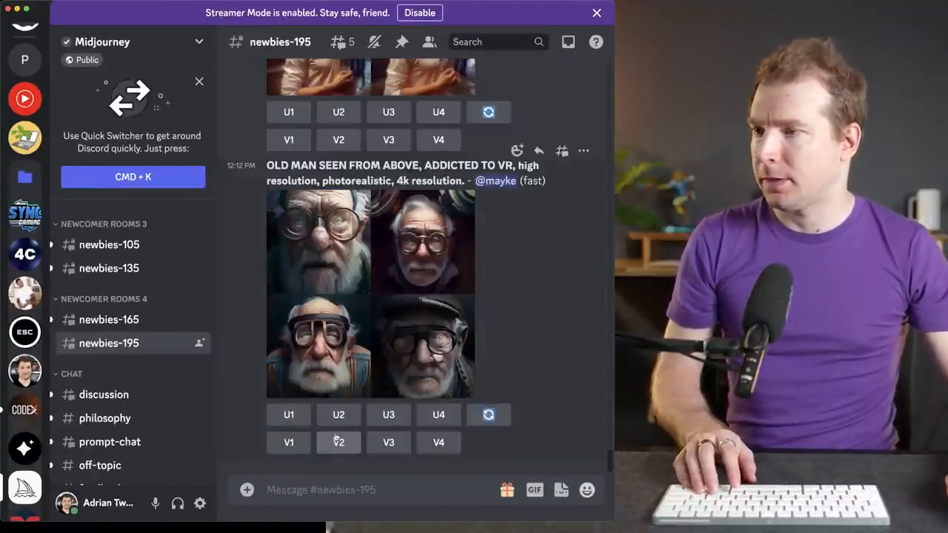
text(/imag)
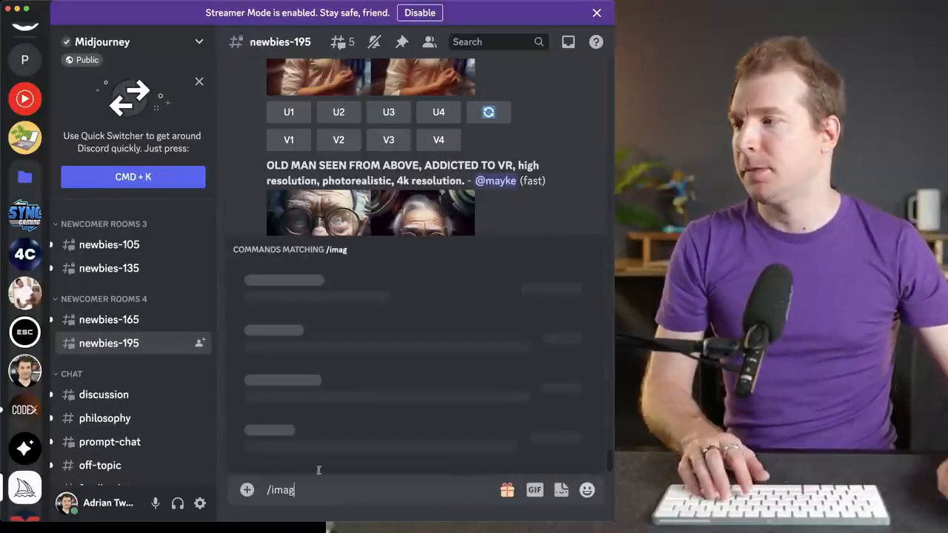
key(Tab)
key(super+v)
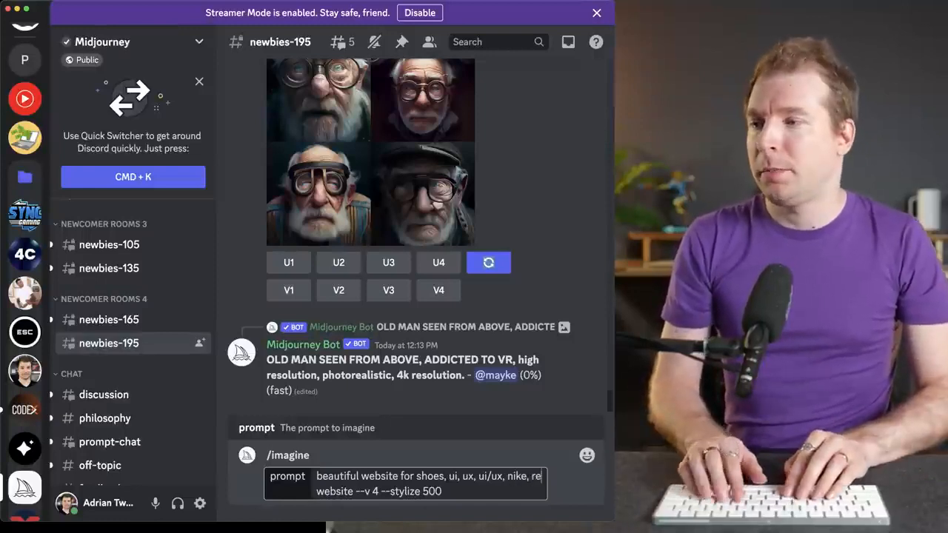
- Insert "nike, red, blue, teal, yellow, running person," before "website" in the prompt
text(d, blue green)
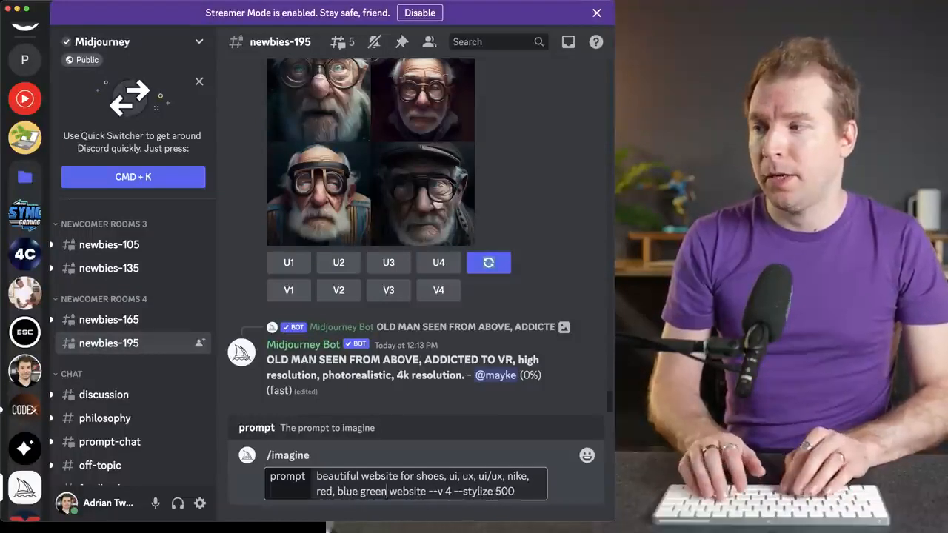
key(BackSpace)
key(BackSpace)
key(BackSpace)
key(BackSpace)
key(BackSpace)
key(BackSpace)
text(.)
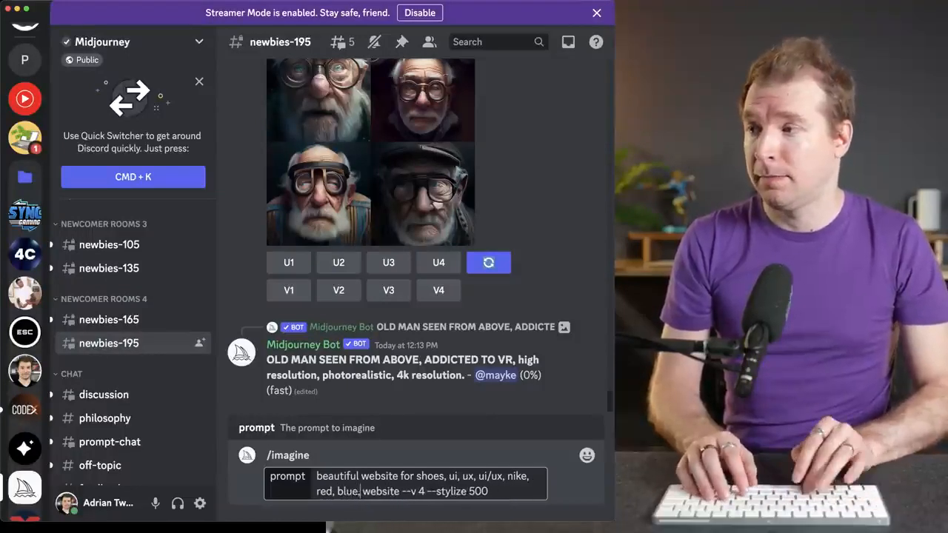
text( teal, yello)
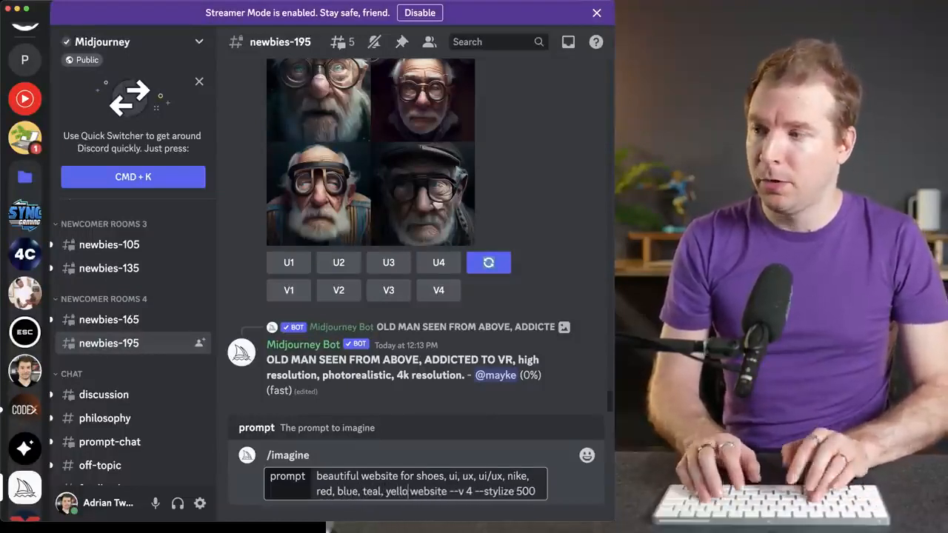
text(w, )
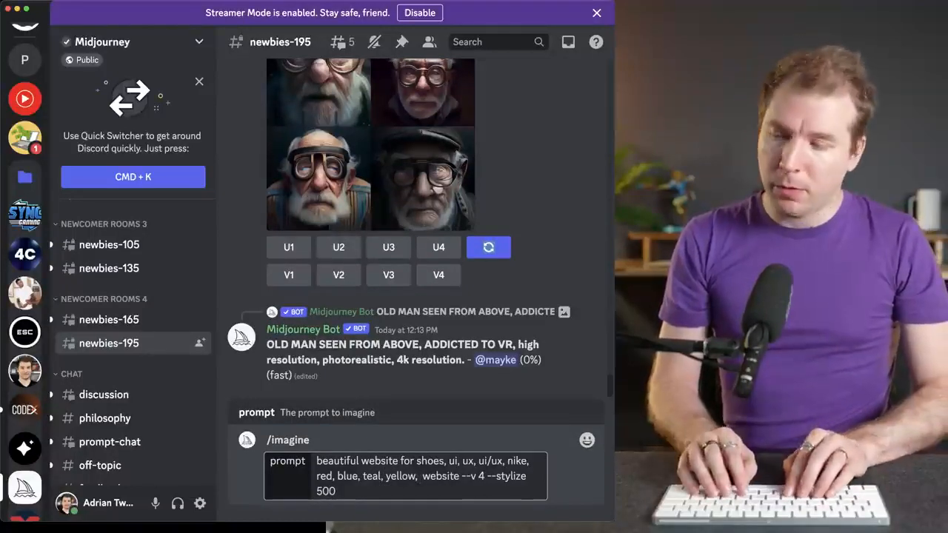
text(running person)
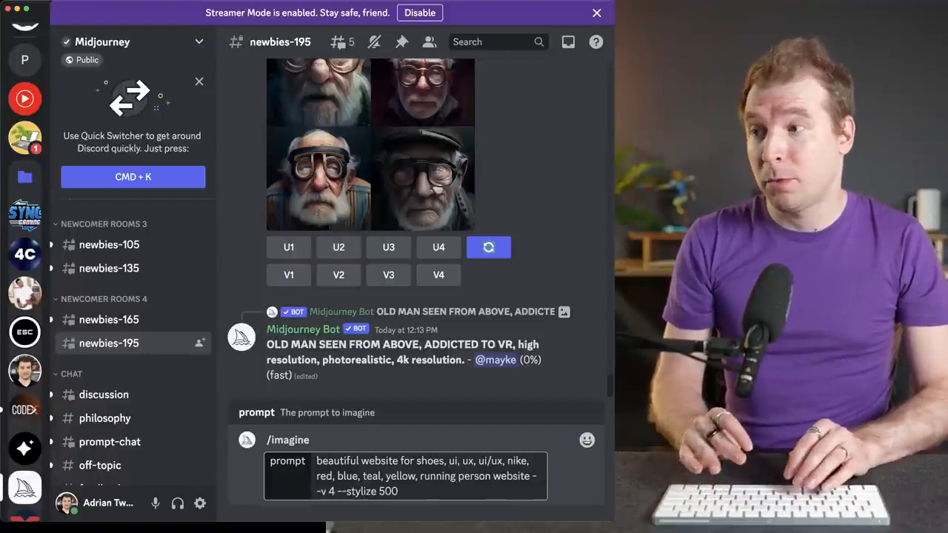
text(,)
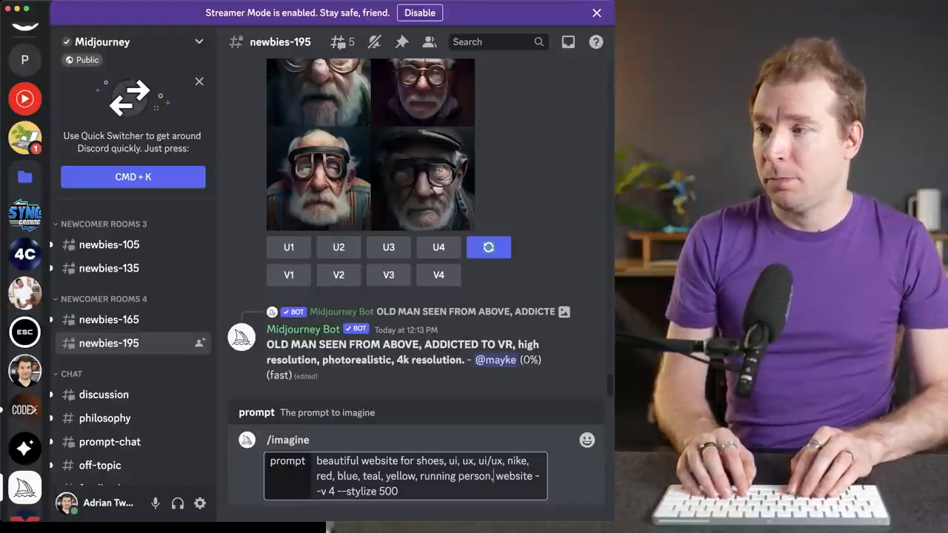
- Set the prompt's stylize value to 750 and submit the /imagine command
click(393, 491)
key(BackSpace)
key(BackSpace)
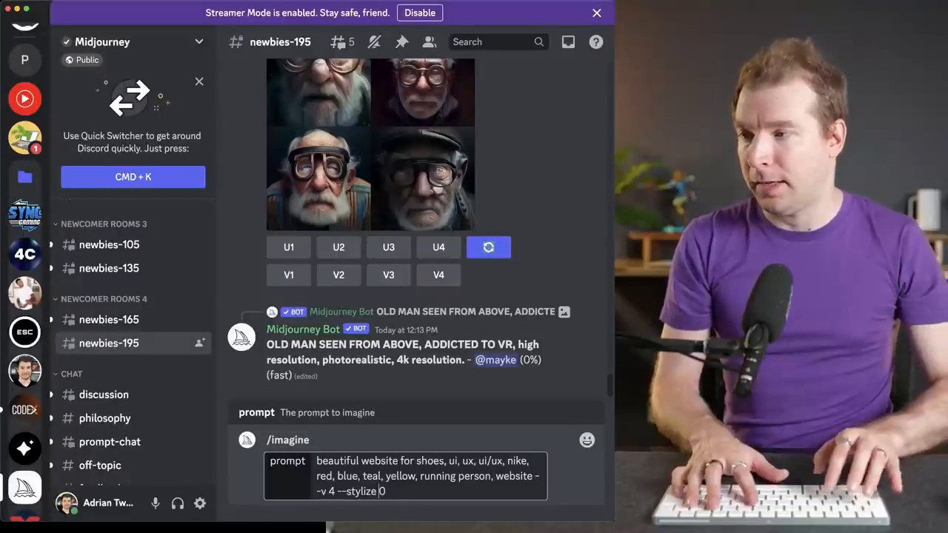
text(75)
key(Return)
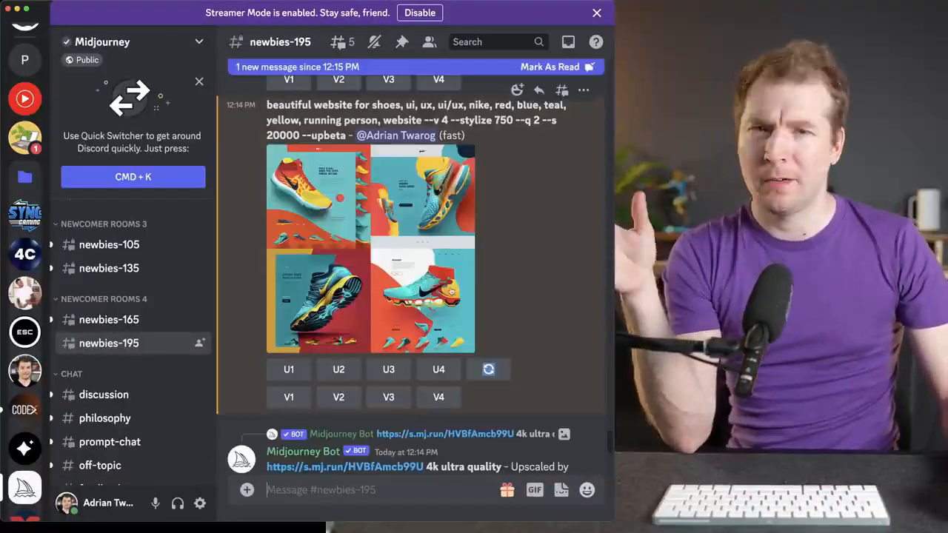
- Examine the four colorful Nike shoe website designs enlarged and return to the channel
click(390, 202)
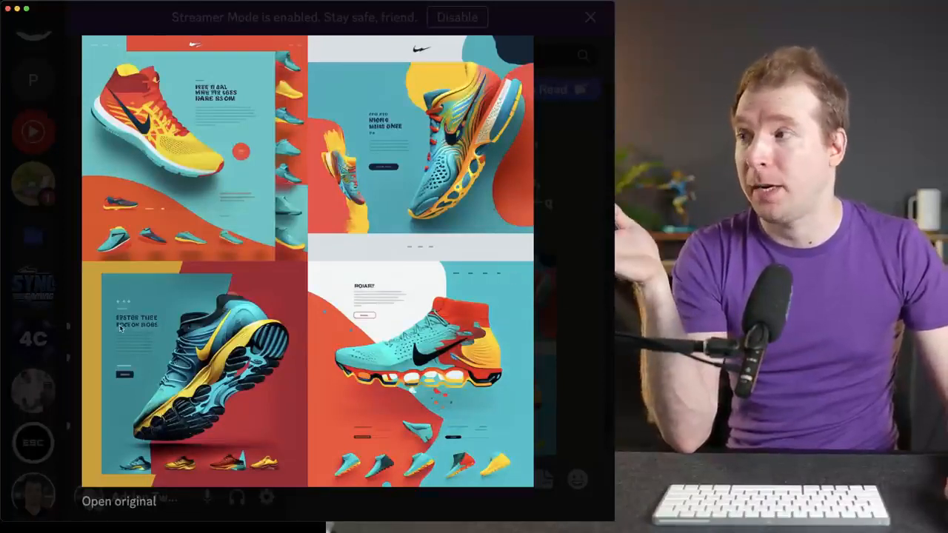
click(562, 327)
scroll(501, 385, down, 4)
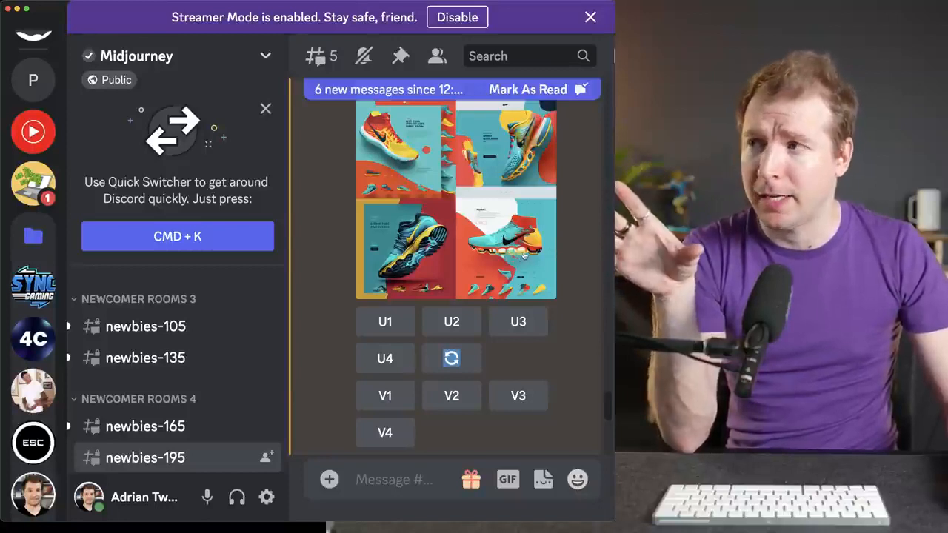
- Generate variations of the fourth Nike website design and view the resulting grid enlarged
click(392, 434)
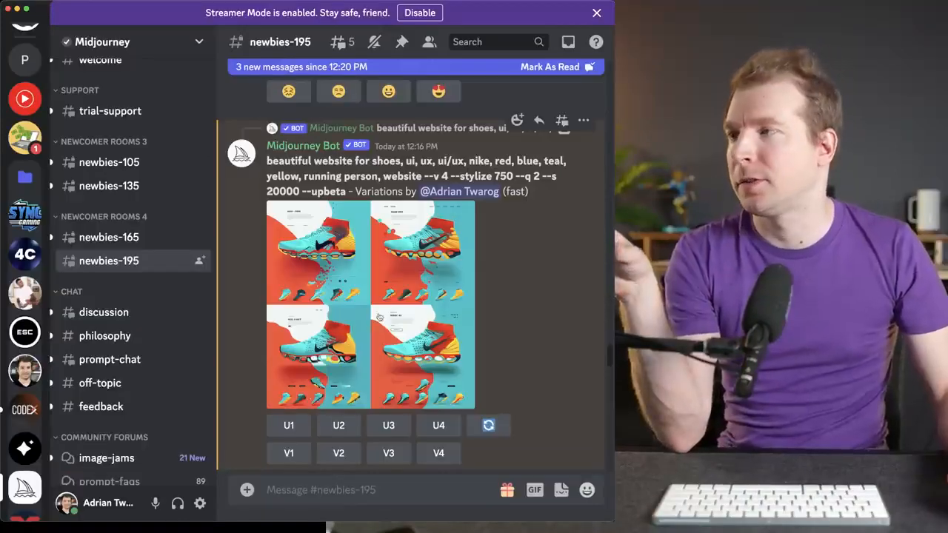
click(378, 317)
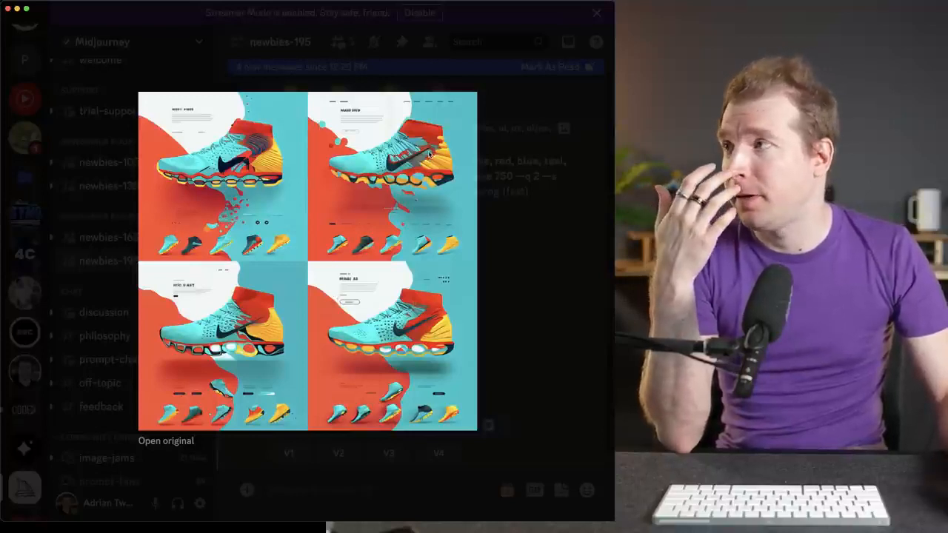
click(530, 149)
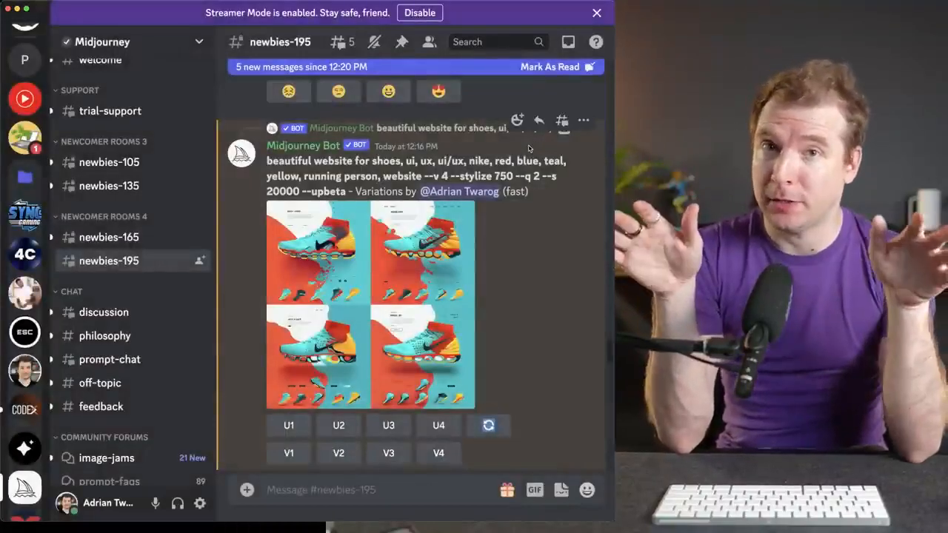
- Switch to Chrome, open the "Olla - Food Delivery Landing Page" shot on Dribbble, copy its image link address and close the shot
mouse_move(282, 516)
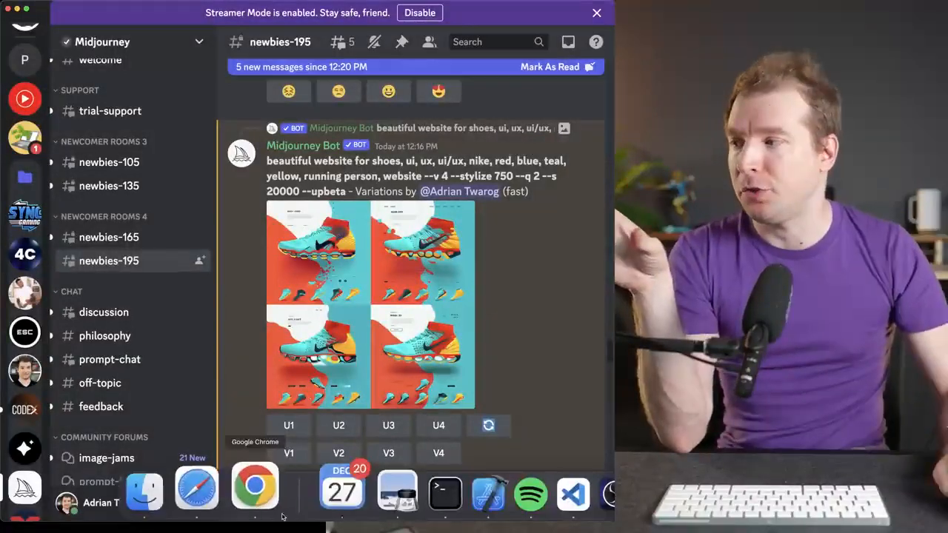
click(260, 502)
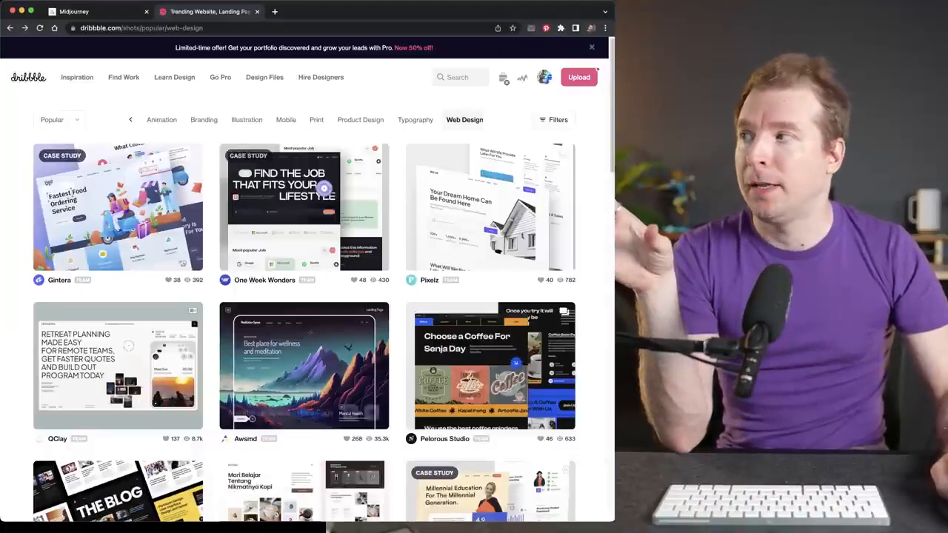
click(159, 206)
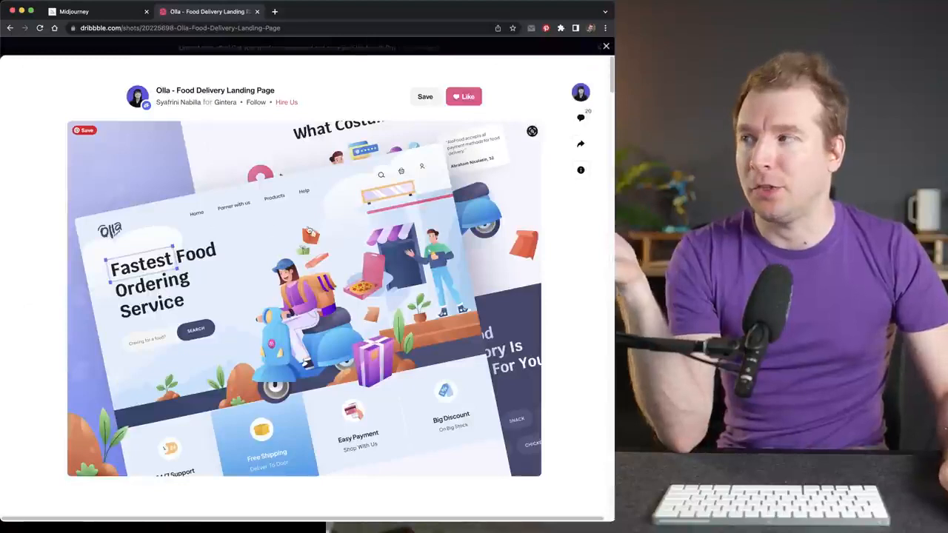
right_click(308, 225)
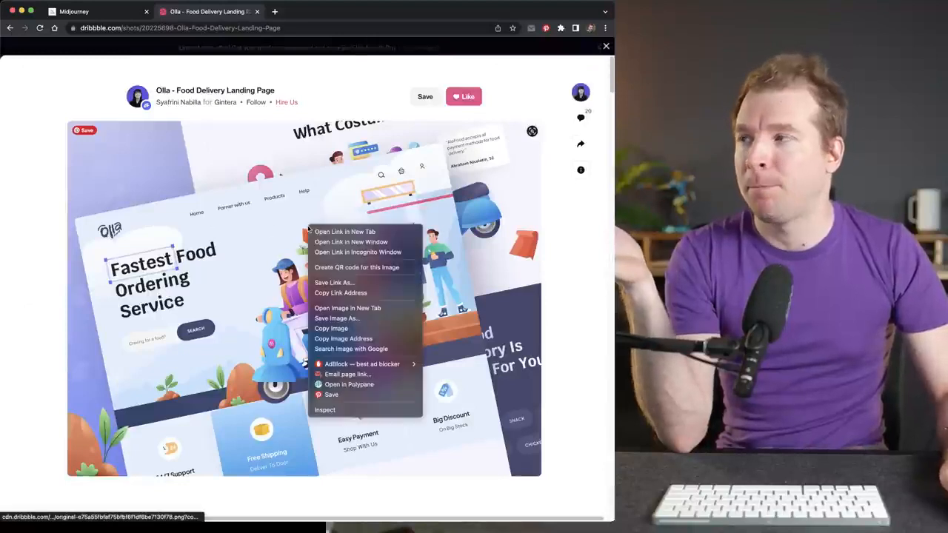
click(344, 292)
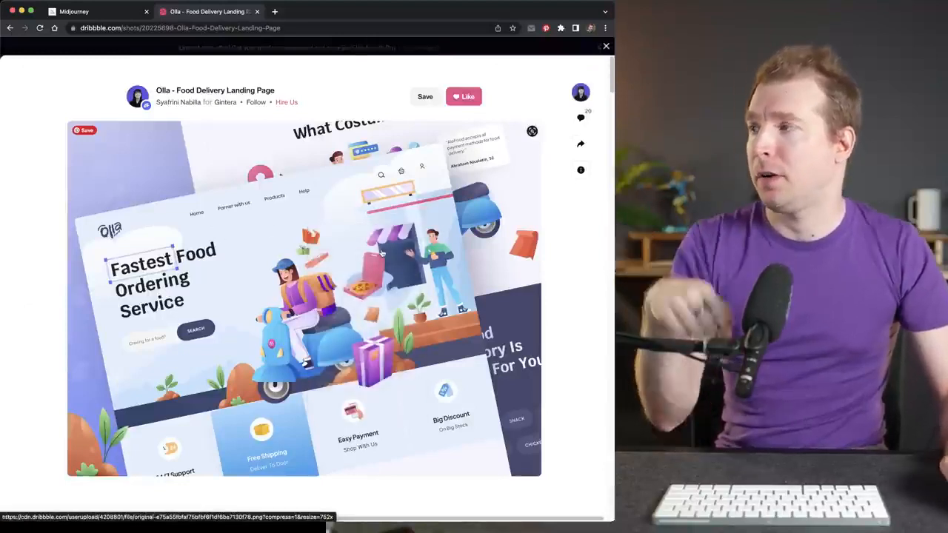
key(Escape)
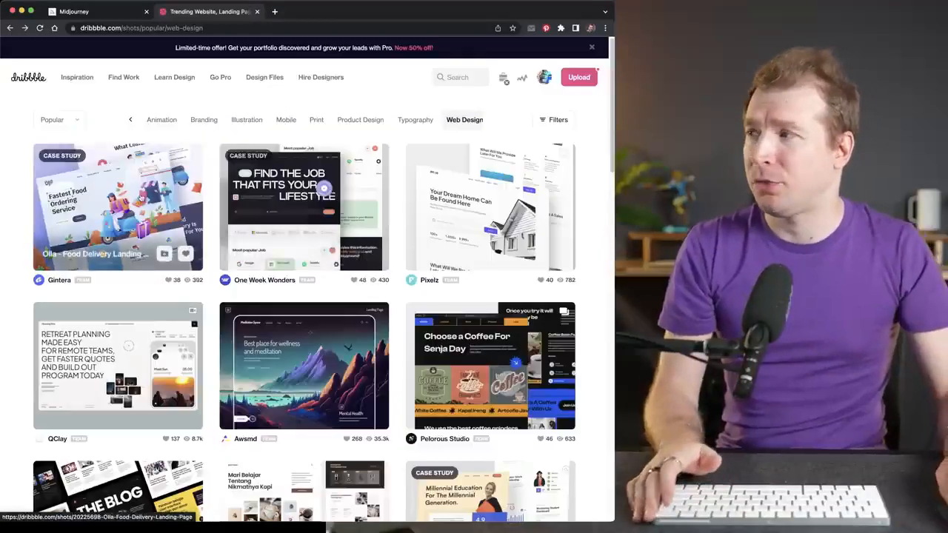
click(141, 215)
key(Escape)
- Switch back to Discord and clear the leftover /imagine prompt "beatiful website about shoes" from the message box
mouse_move(497, 519)
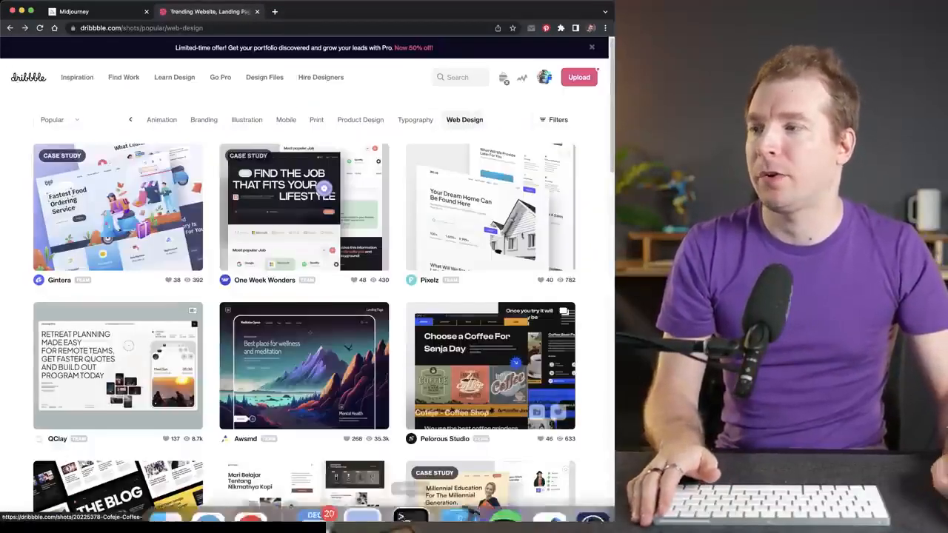
click(603, 490)
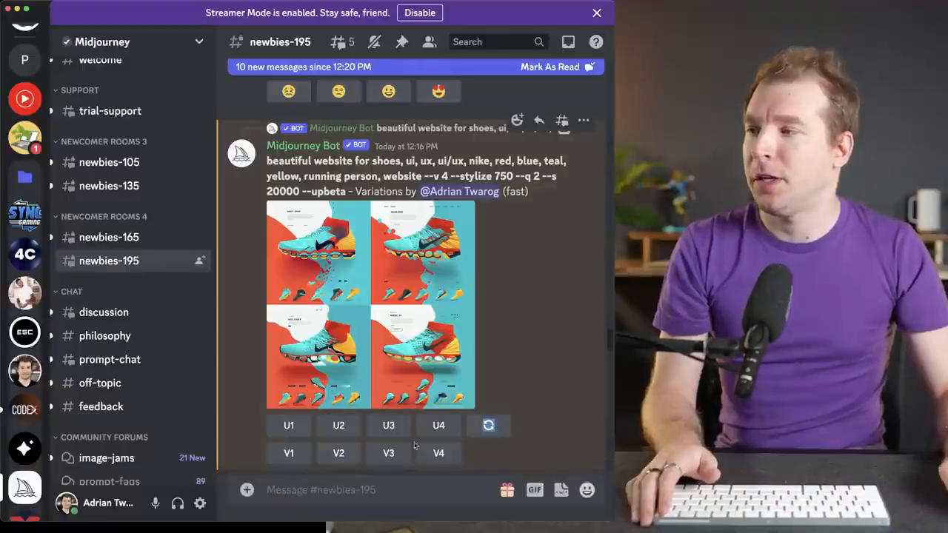
text(/imagine prompt beatiful website about shoes)
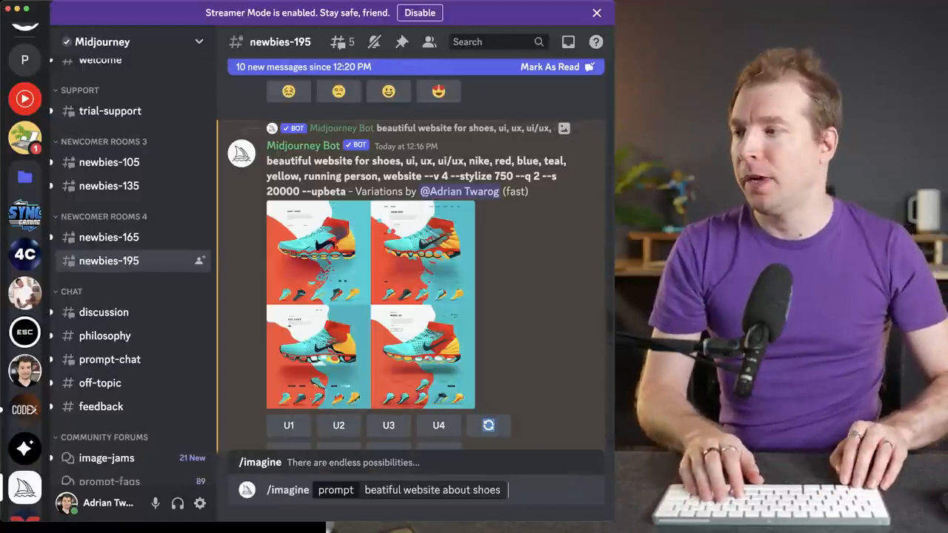
key(BackSpace)
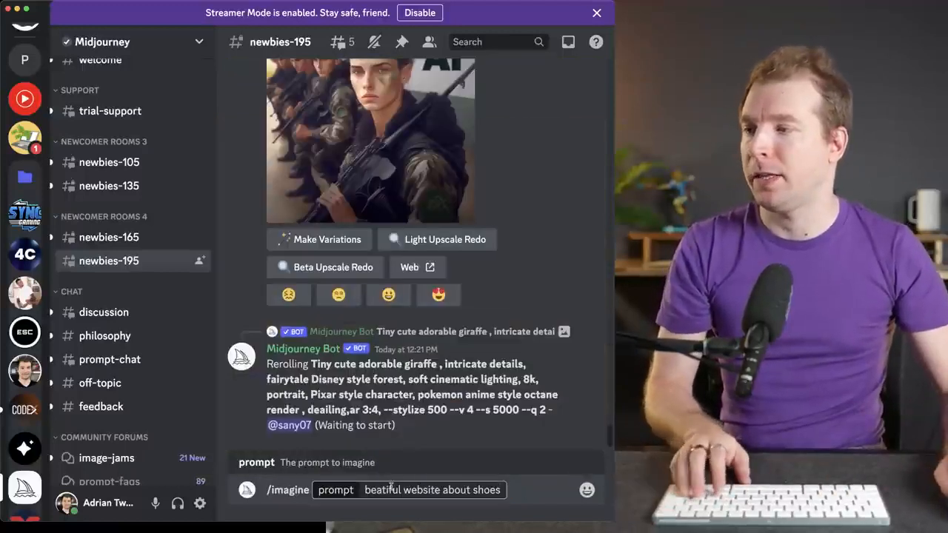
key(Return)
- Start a new /imagine command and paste the copied Dribbble image link at the start of its prompt
text(/imag)
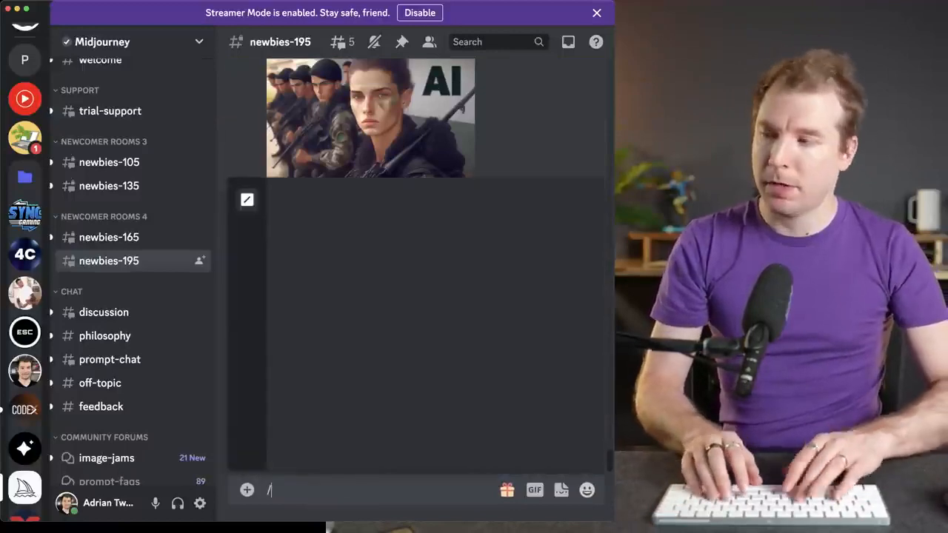
key(BackSpace)
key(BackSpace)
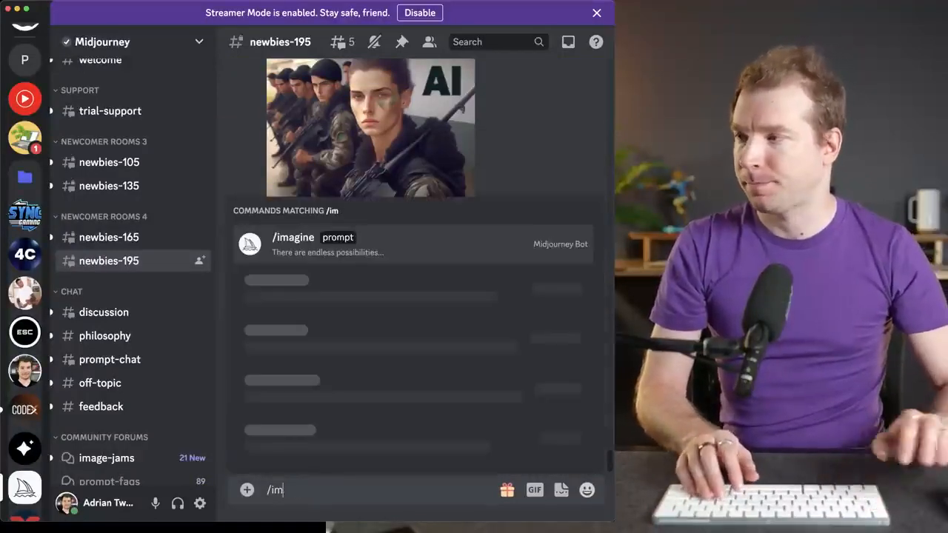
click(416, 447)
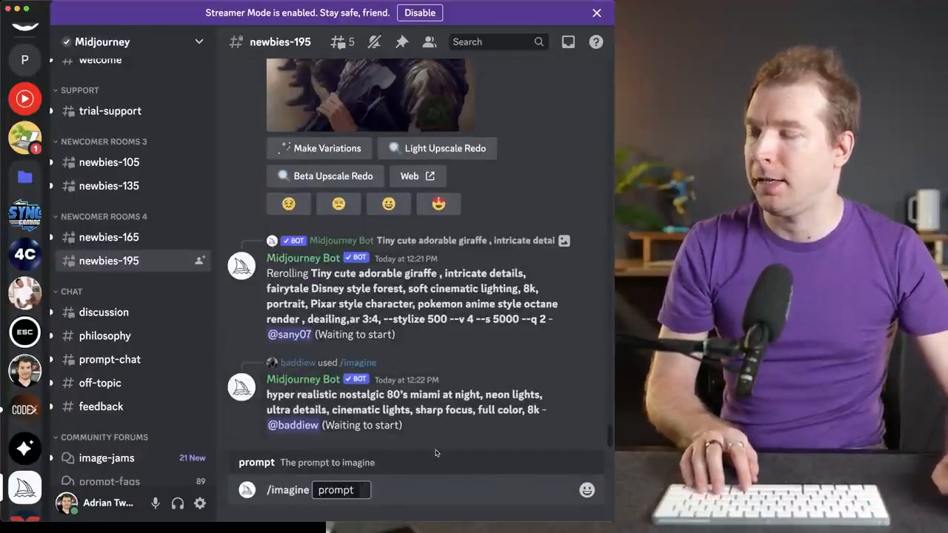
text(https://cdn.dribbble.com/userupload/4208801/file/original-e75a55fbfaf75bfbf6f1df6be7130f78.png?compress=1&resize=752x)
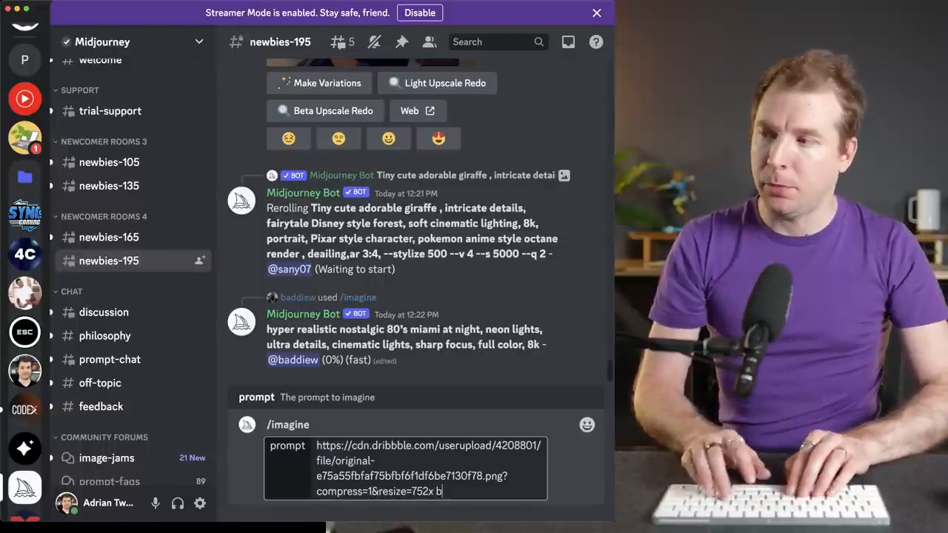
- Complete and submit the /imagine prompt after the link with "beautiful website shoes, nike, ui, ux, website, teal, yellow, green --v 4"
text(beautiful website )
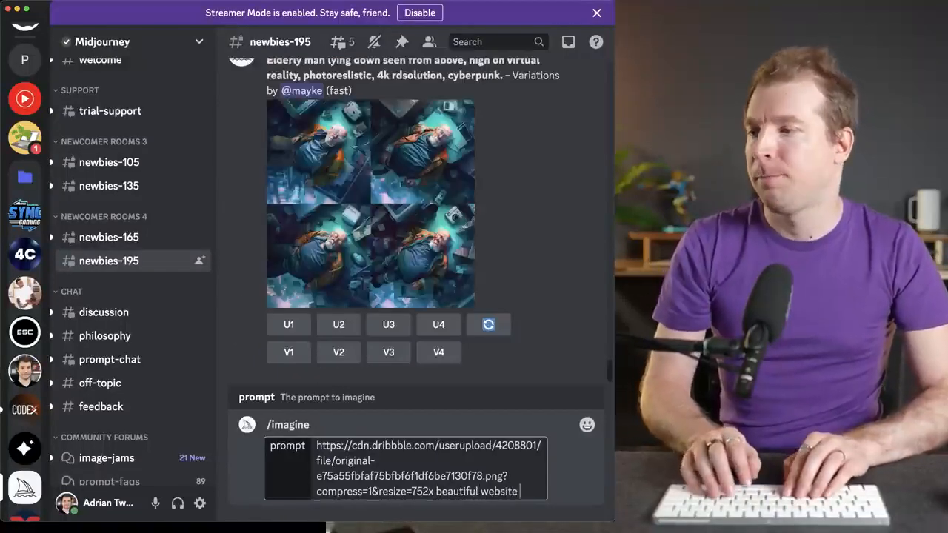
text(shoes)
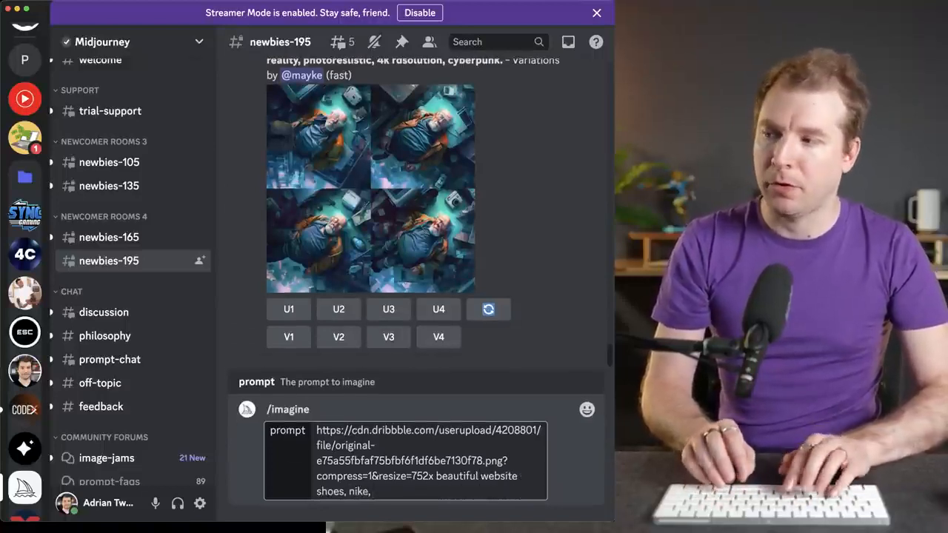
text(, nike, ui, ux)
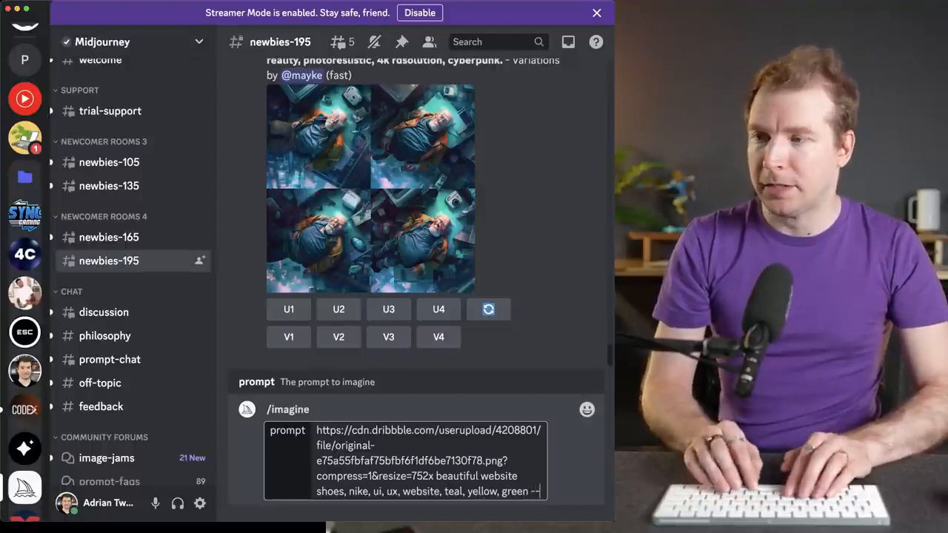
text(v44)
key(Return)
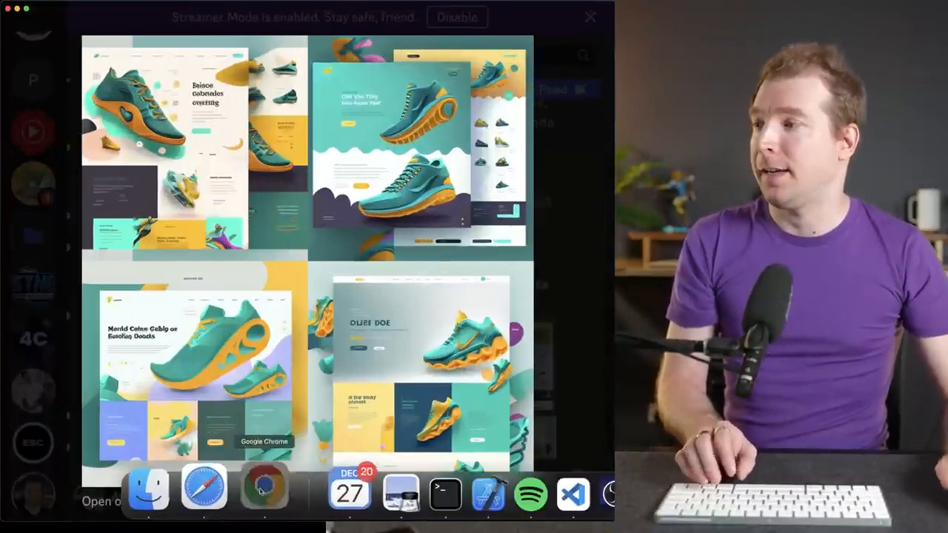
- Compare the enlarged grid of generated shoe websites with the Dribbble reference shot open in Chrome
click(260, 490)
click(119, 215)
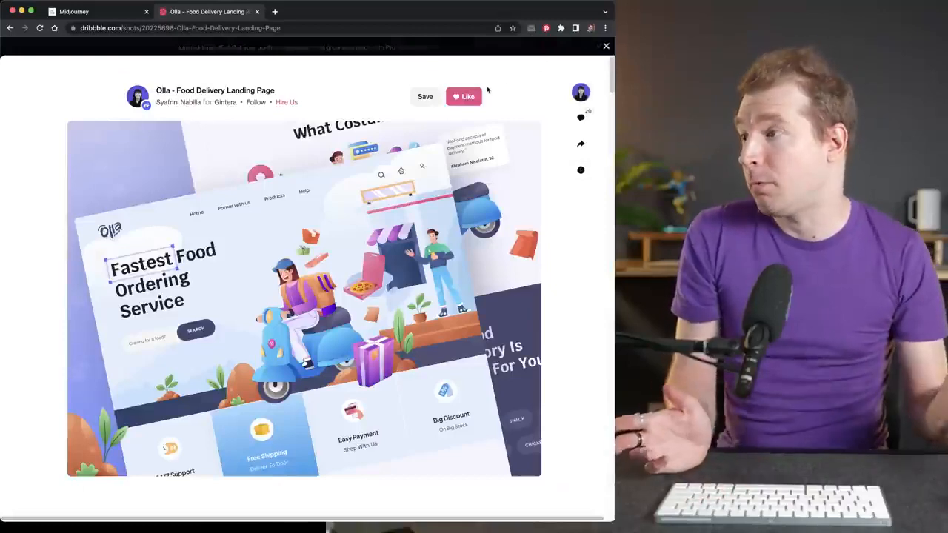
mouse_move(359, 522)
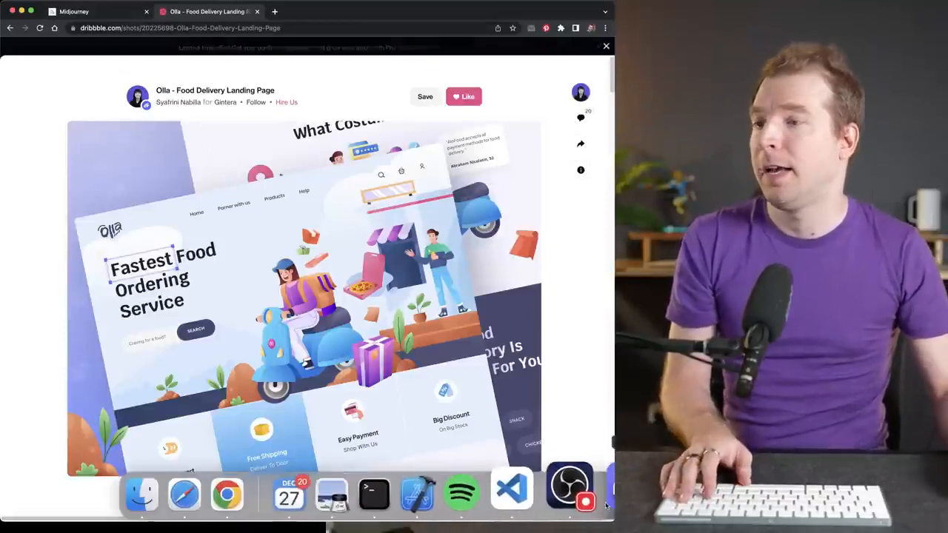
click(602, 486)
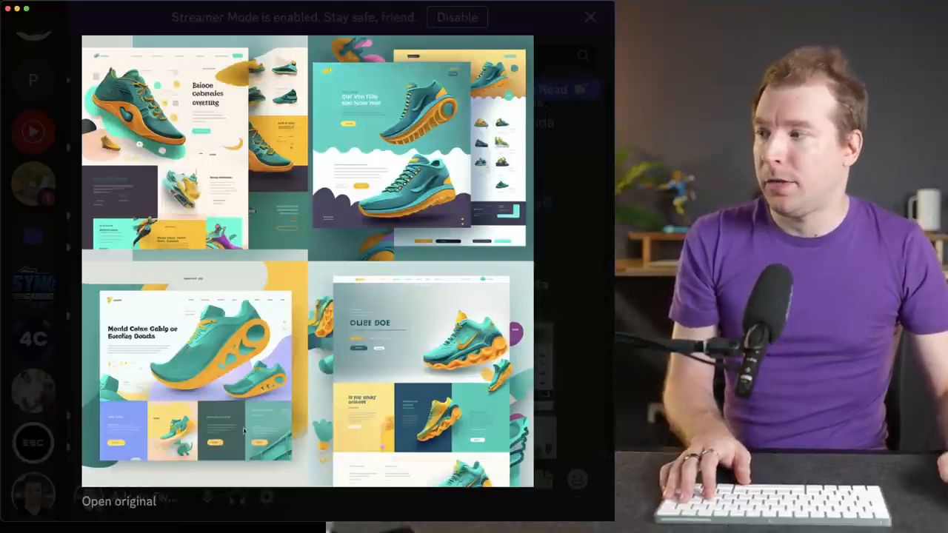
mouse_move(504, 522)
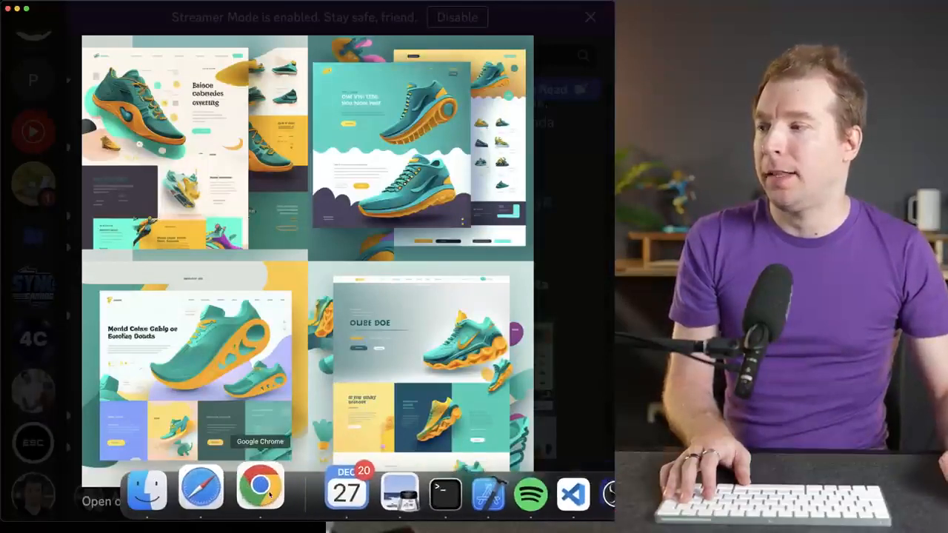
click(258, 493)
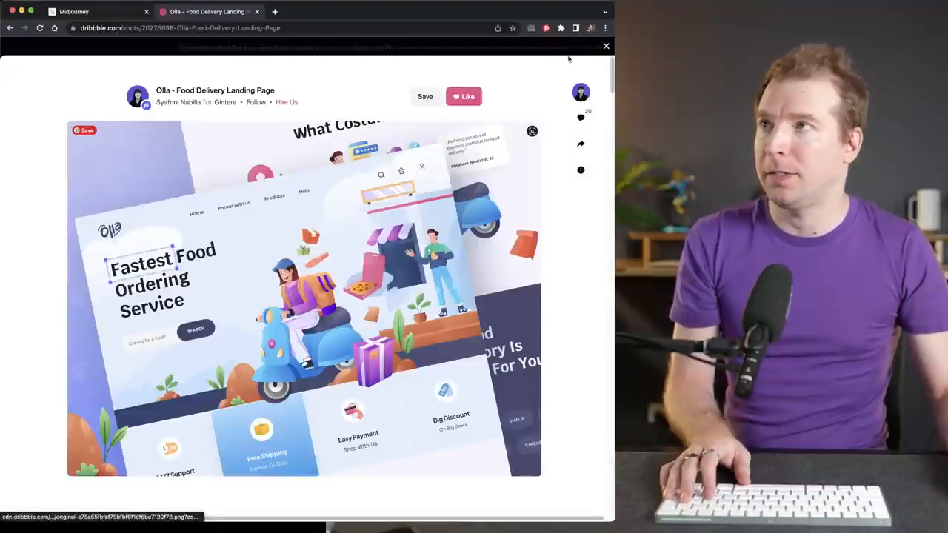
key(super+Tab)
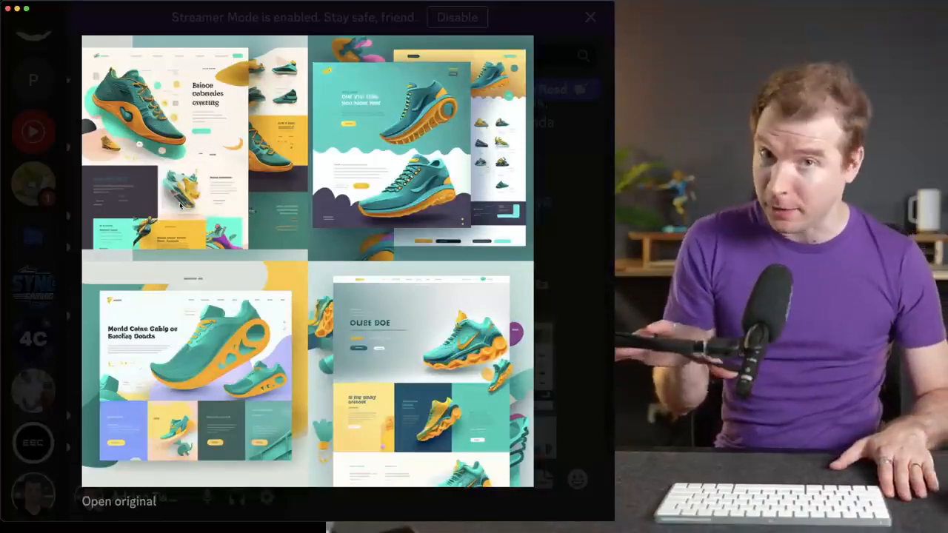
click(180, 206)
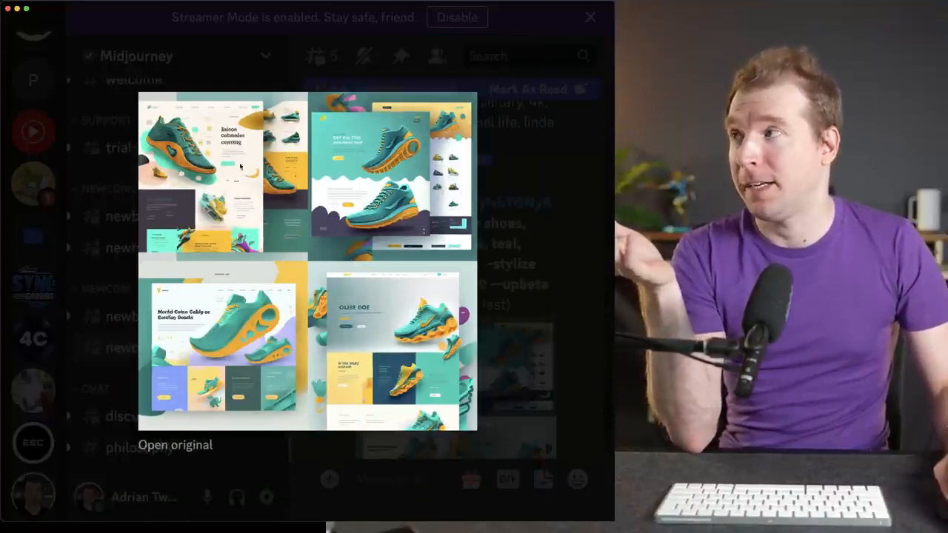
- Close the enlarged grid, upscale the first shoe website design and view the upscaled image enlarged
click(516, 176)
scroll(422, 335, down, 3)
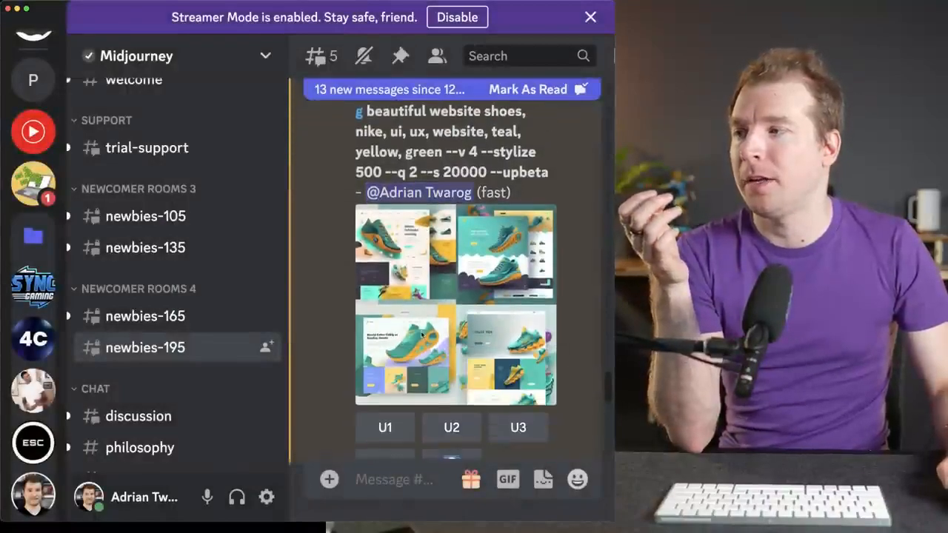
scroll(422, 335, down, 2)
click(385, 370)
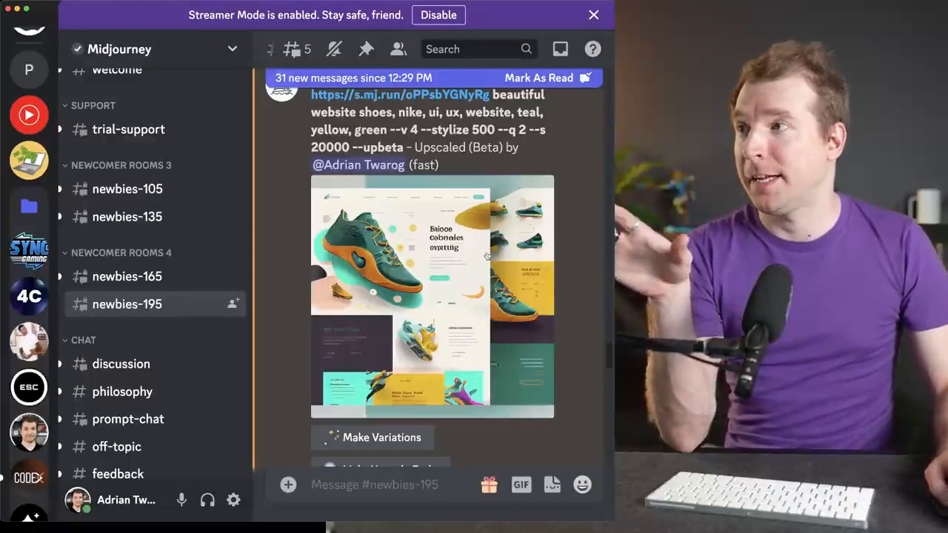
click(486, 255)
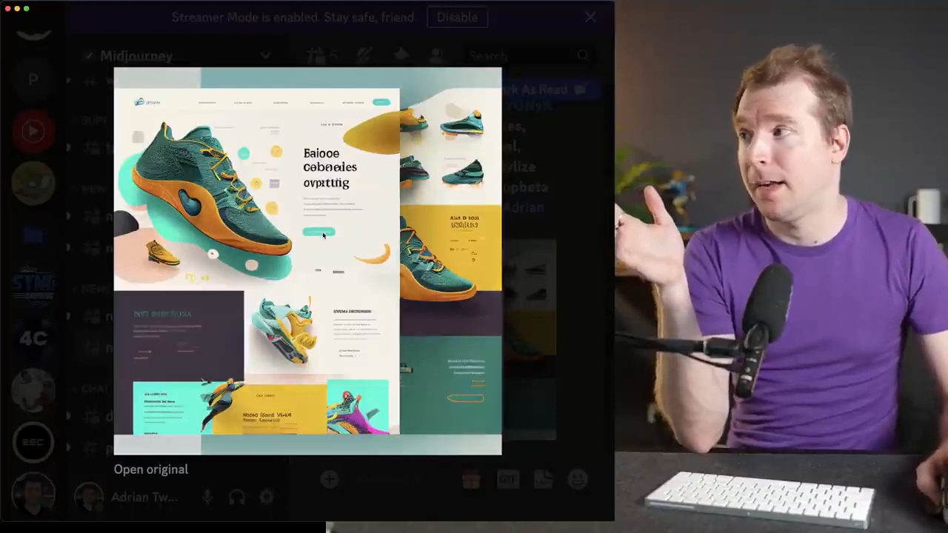
- Save the upscaled design image to Downloads, replacing the existing file of the same name
right_click(313, 279)
click(350, 311)
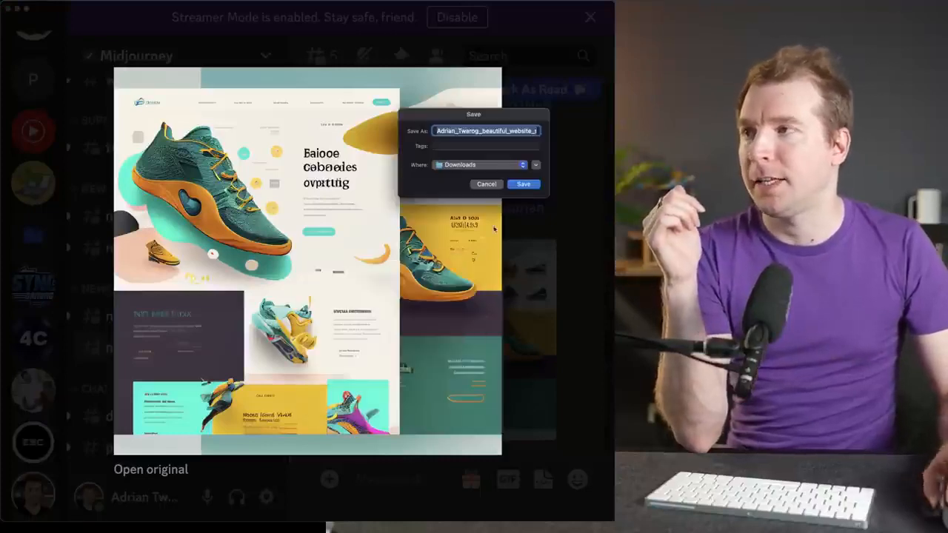
click(522, 184)
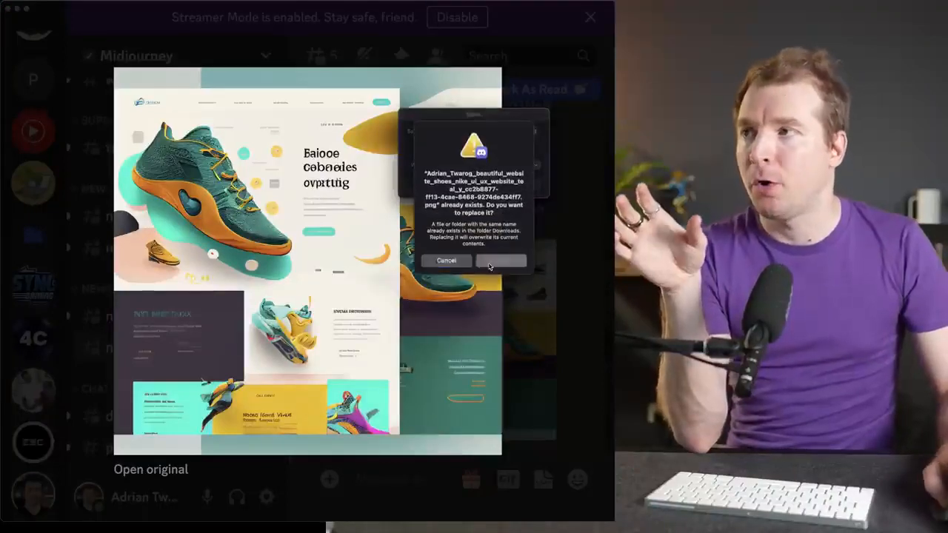
click(488, 265)
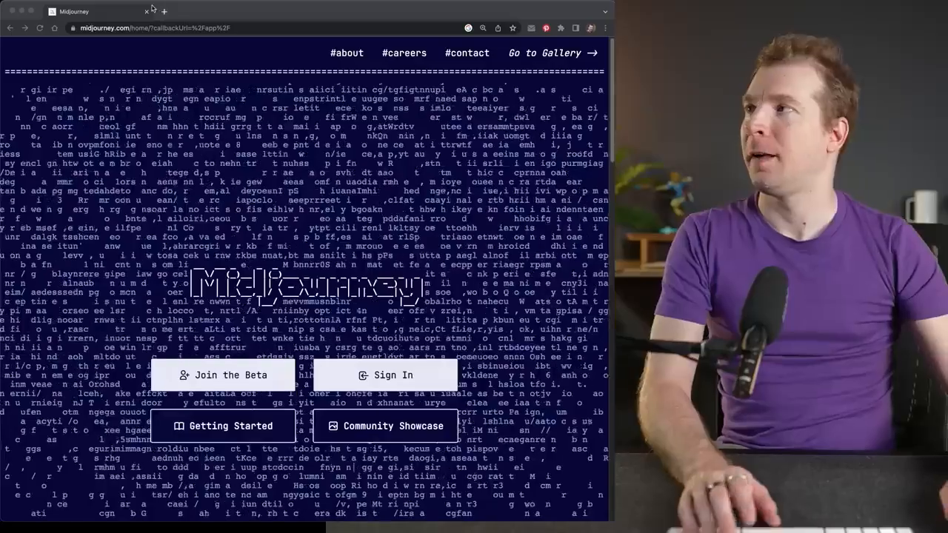
- Open ChatGPT in a new Chrome tab and request a broad shoe website outline with hero title, tagline, call to action button, features and details
key(super+t)
text(chat.openai.com/chat)
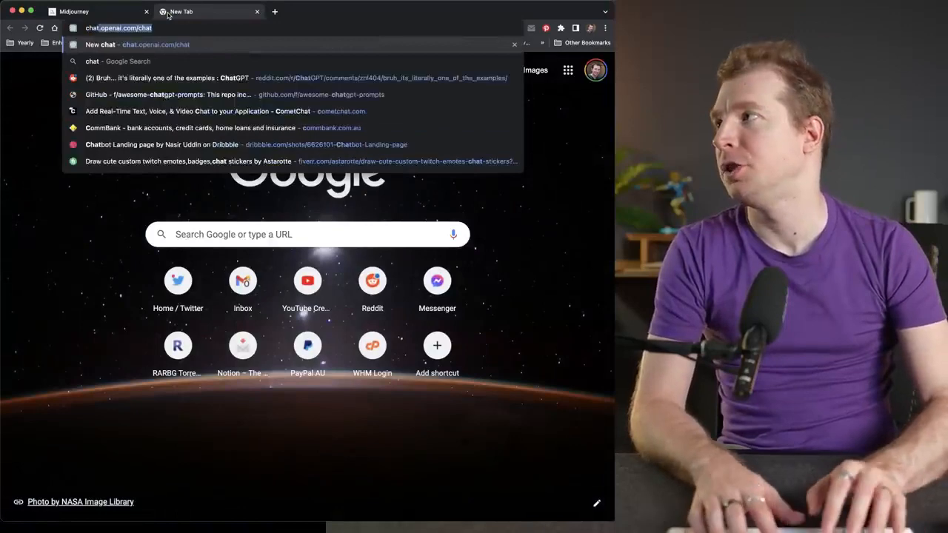
key(Return)
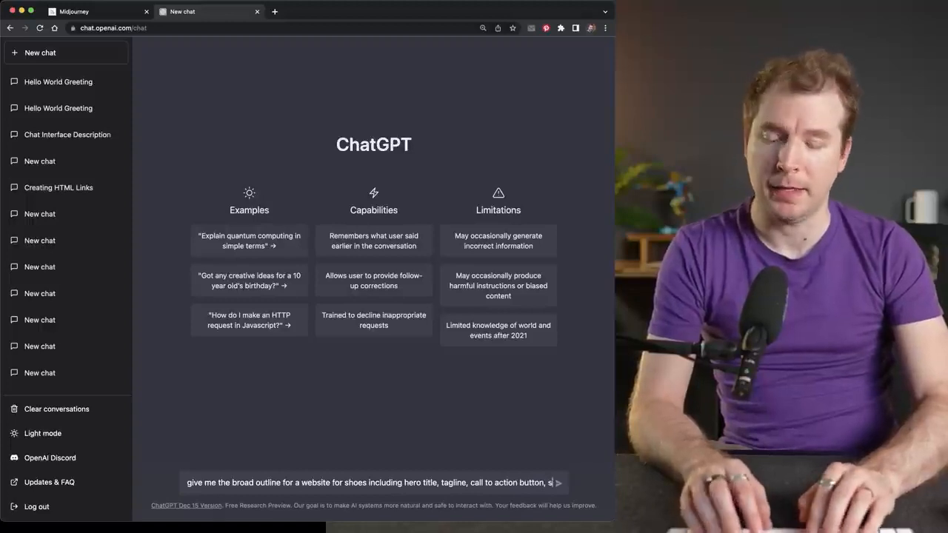
text(ection for features and details about the shoe)
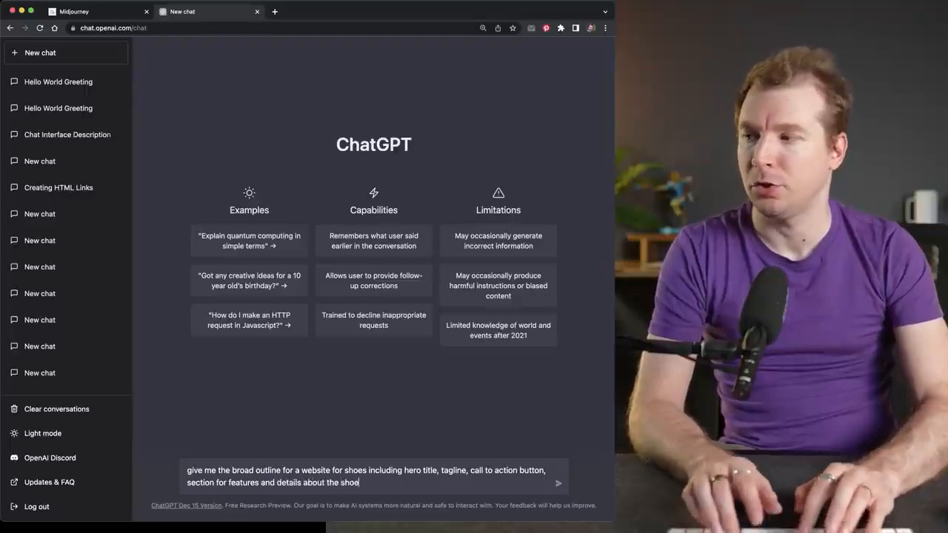
key(Return)
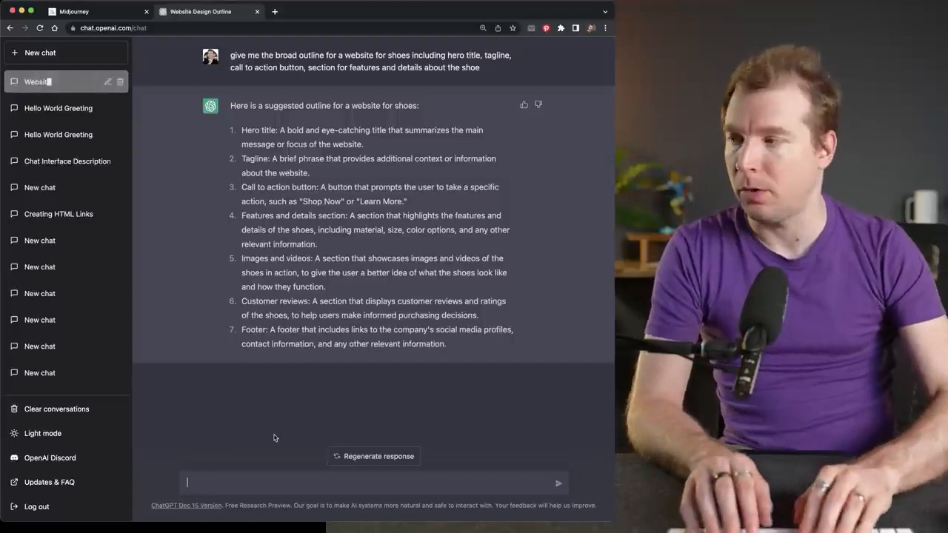
- Ask ChatGPT to provide content for each outline item that can be copy-pasted straight into the site
text(Please provide content for reach one of these that I can copy paste straight in)
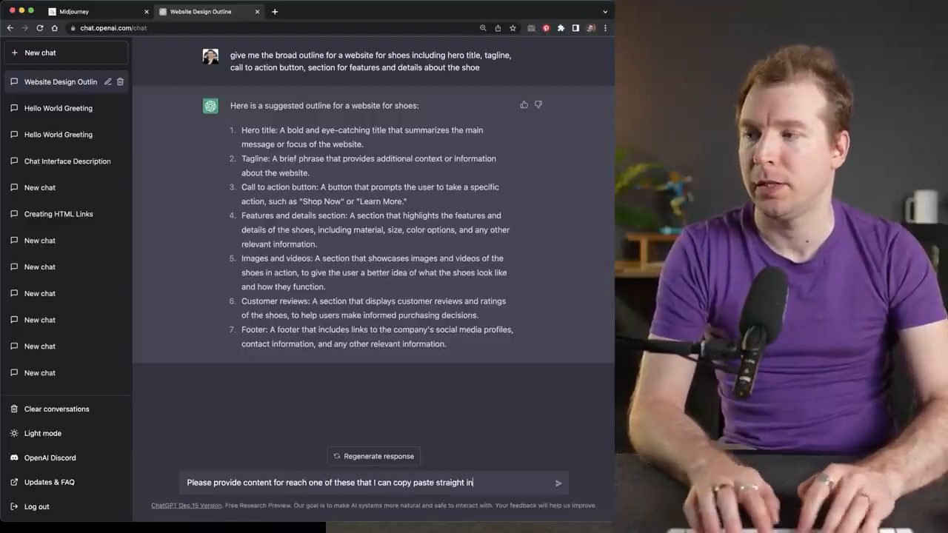
text(site)
key(Return)
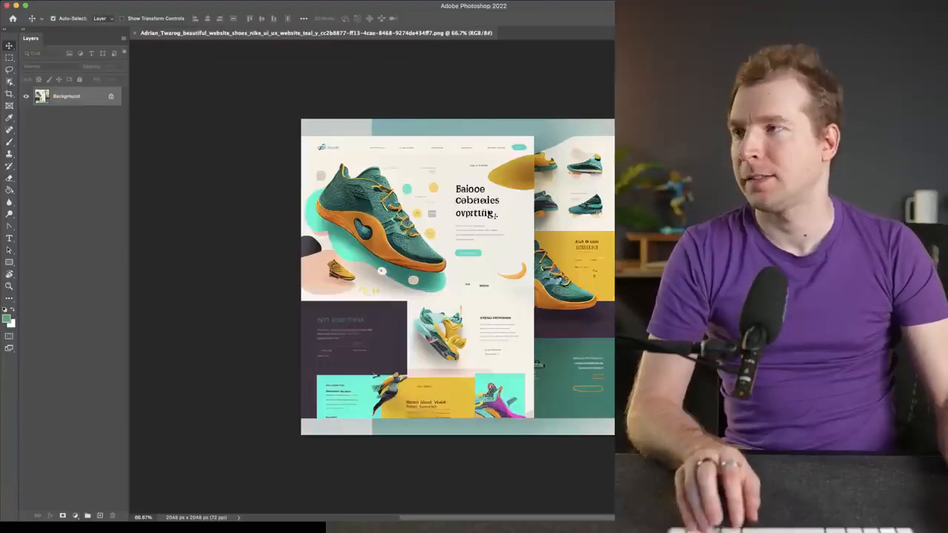
- In Photoshop, start a crop of the shoe design that trims off its navigation strip and the overlapping page along its right side
scroll(407, 196, up, 3)
scroll(406, 196, up, 3)
scroll(406, 197, down, 3)
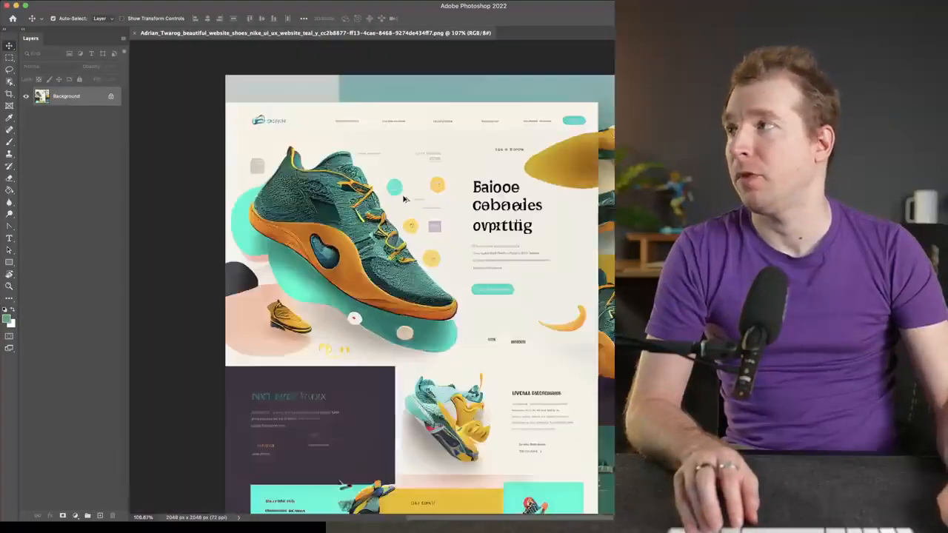
click(8, 82)
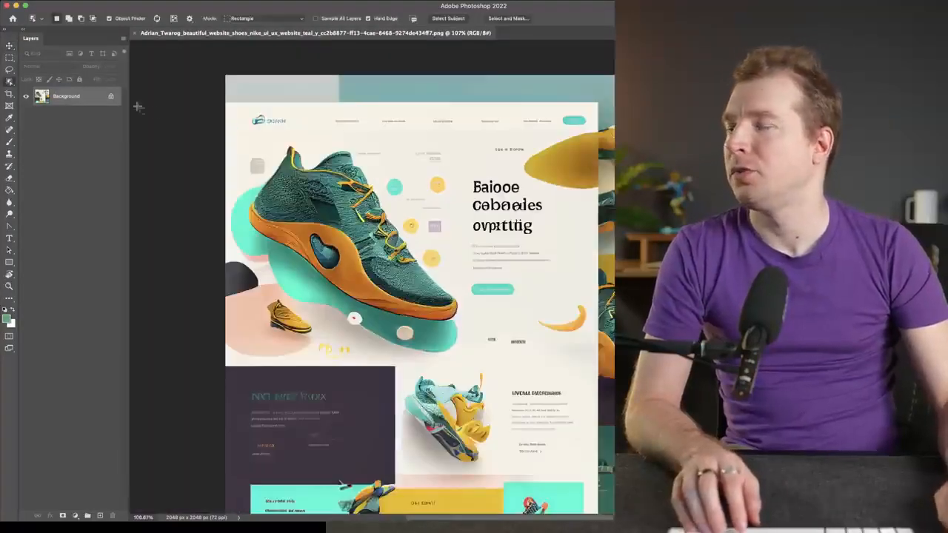
key(c)
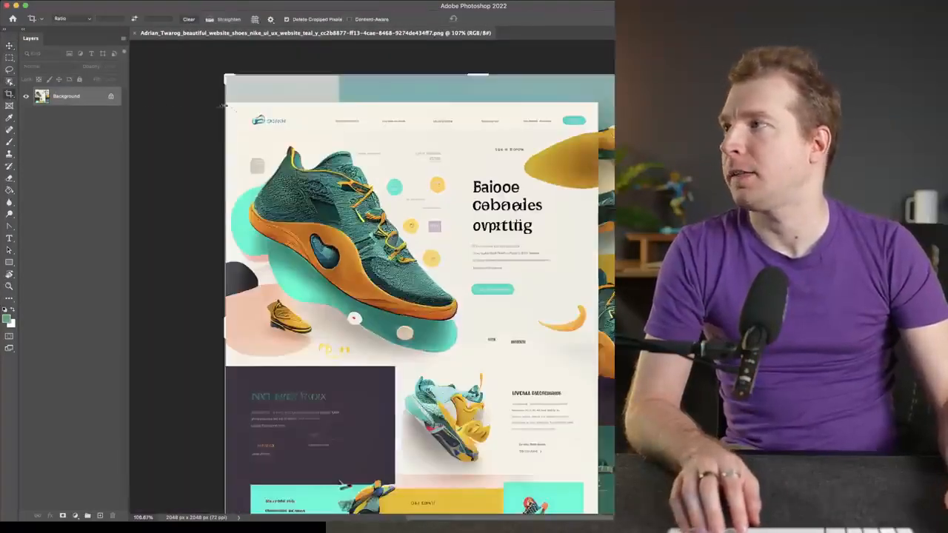
drag(478, 71, 486, 102)
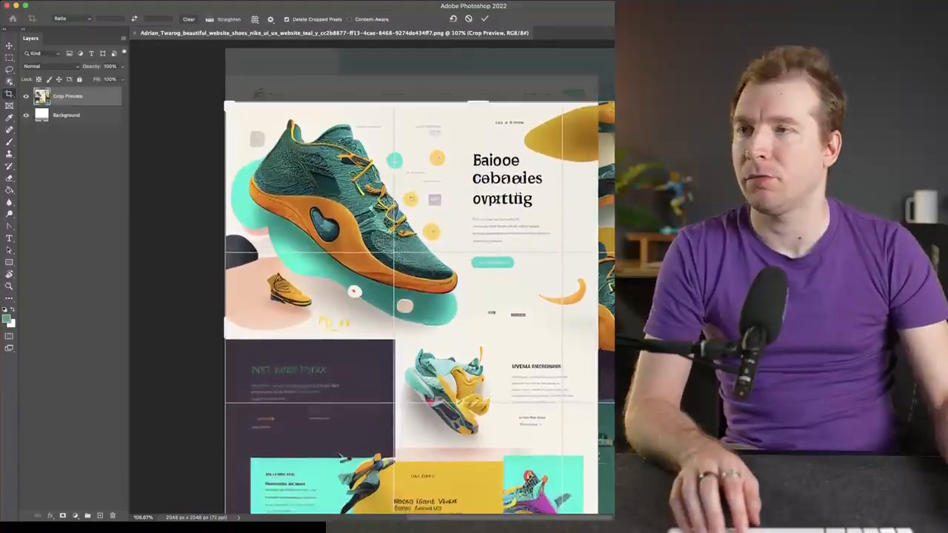
drag(340, 456, 407, 456)
- Raise the crop's lower edge to the end of the hero section and apply the crop, about 1507 by 956 px
scroll(586, 349, down, 10)
scroll(570, 348, up, 8)
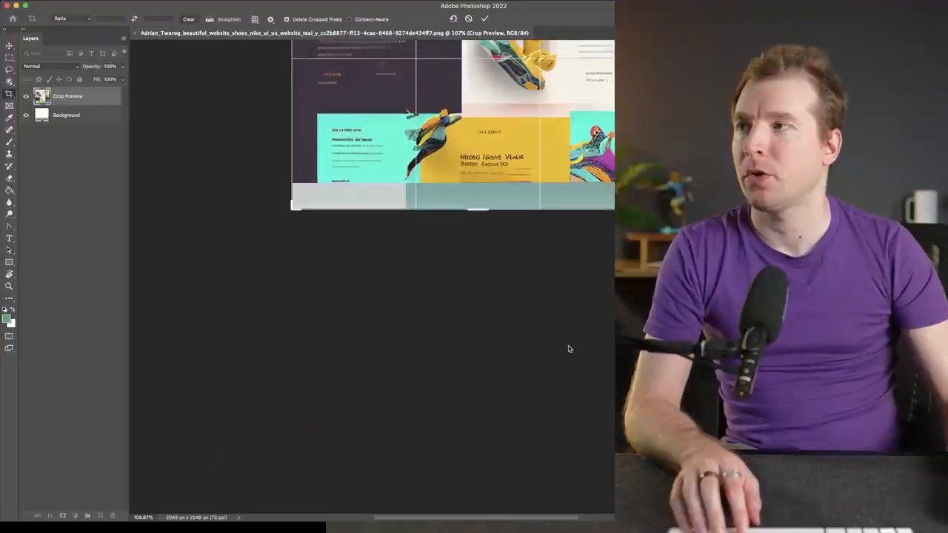
scroll(548, 357, down, 5)
drag(482, 332, 469, 222)
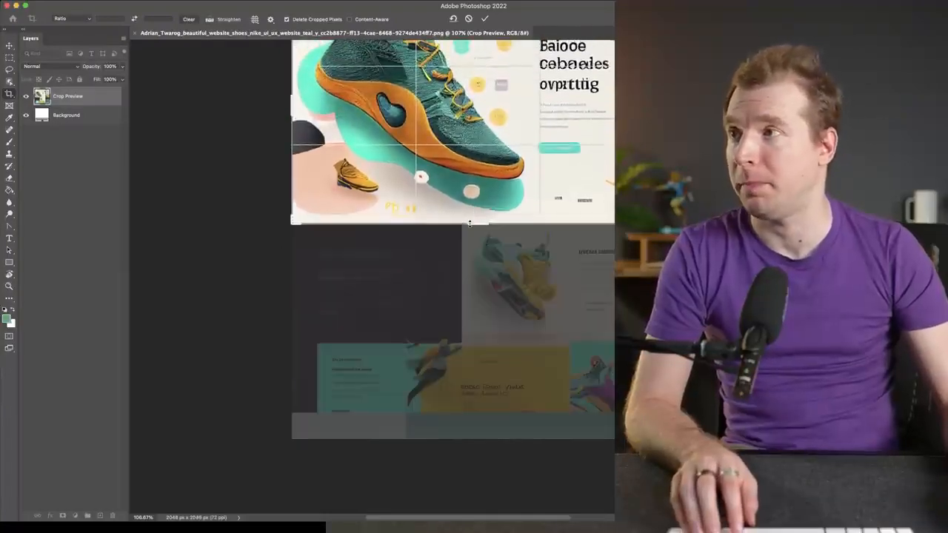
key(Return)
scroll(502, 239, up, 8)
scroll(504, 245, down, 6)
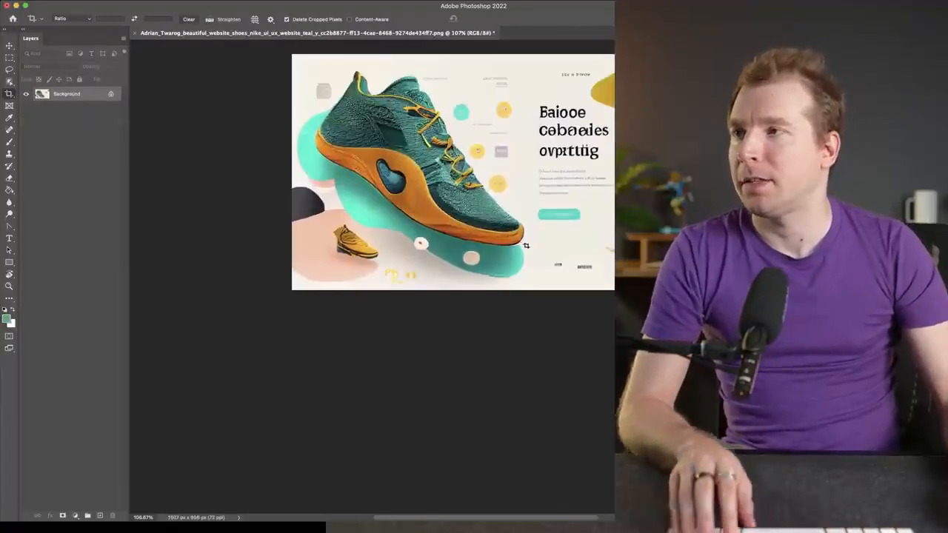
- Start removing the garbled hero headline with the content-aware Spot Healing Brush, painting over the beginning of its first two lines
scroll(607, 189, up, 10)
scroll(598, 212, down, 8)
scroll(604, 171, up, 4)
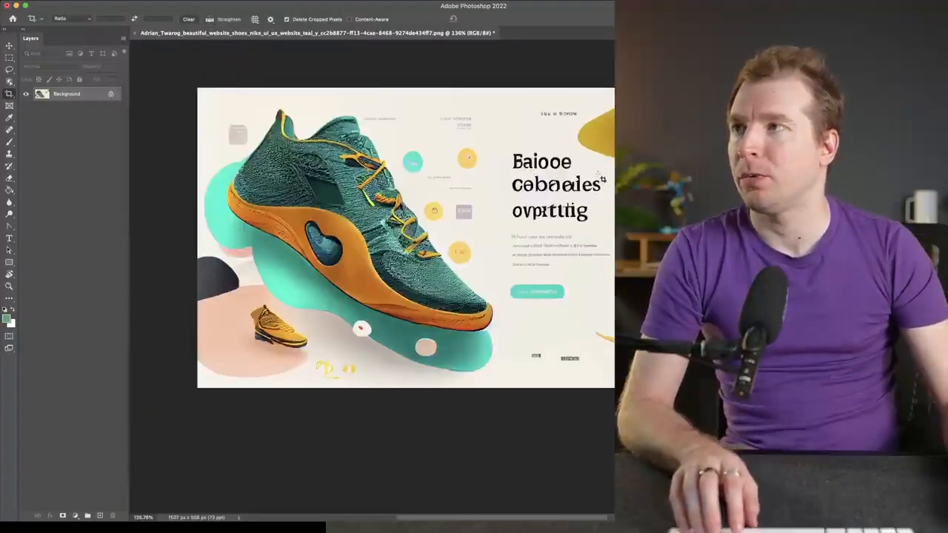
click(10, 180)
click(10, 202)
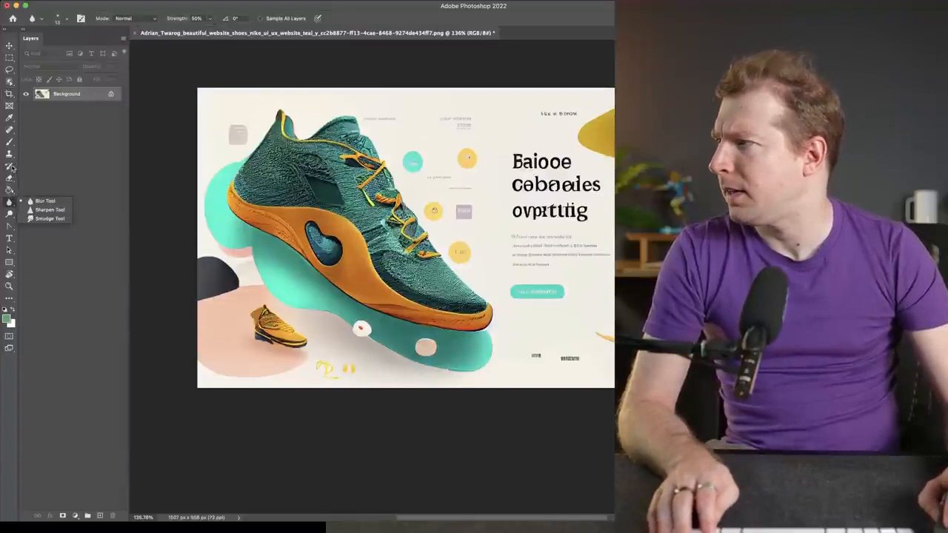
click(9, 130)
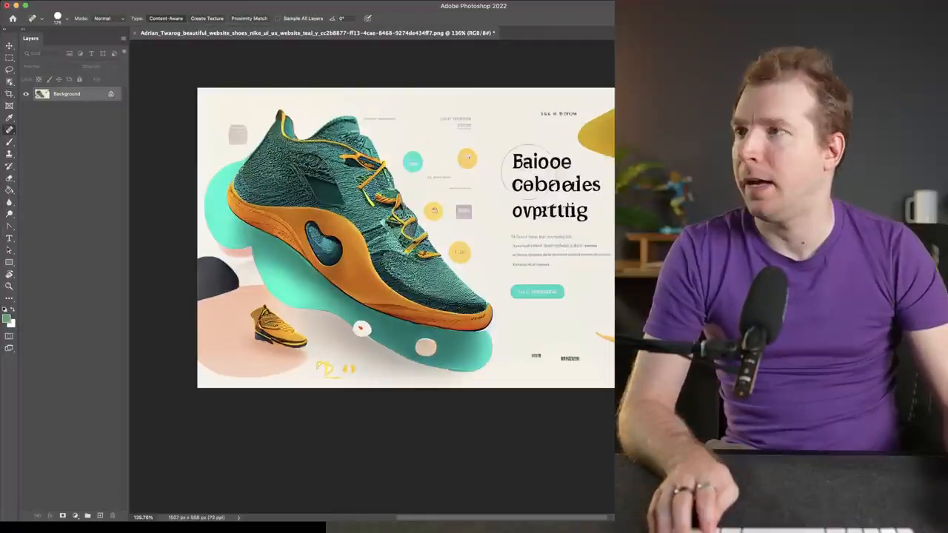
click(527, 172)
click(548, 174)
- Reduce the healing brush to about 118 px and paint away the rest of the three-line headline
right_click(533, 179)
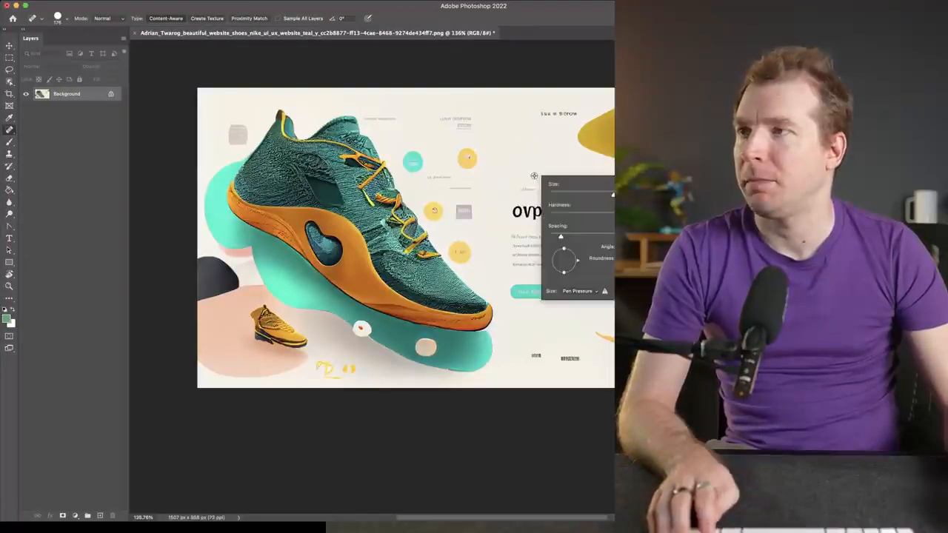
click(577, 169)
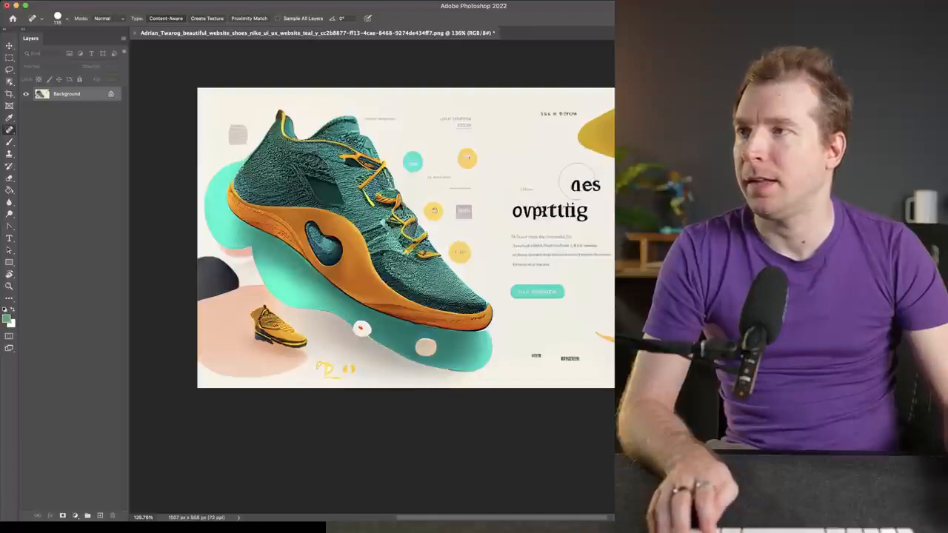
click(577, 184)
click(594, 185)
click(530, 190)
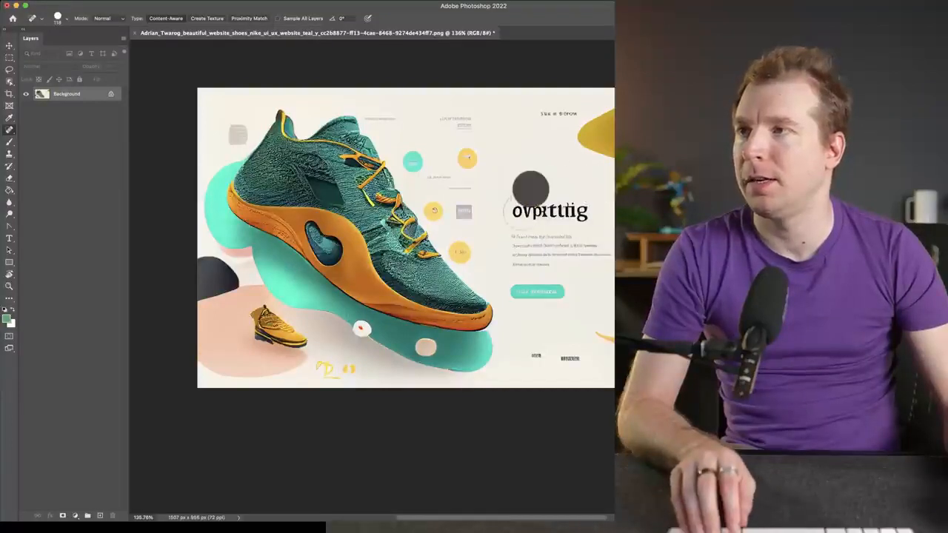
drag(522, 211, 590, 210)
- Heal away the hero paragraph beneath the headline and the teal call-to-action button
drag(519, 242, 599, 243)
drag(537, 257, 549, 257)
click(521, 257)
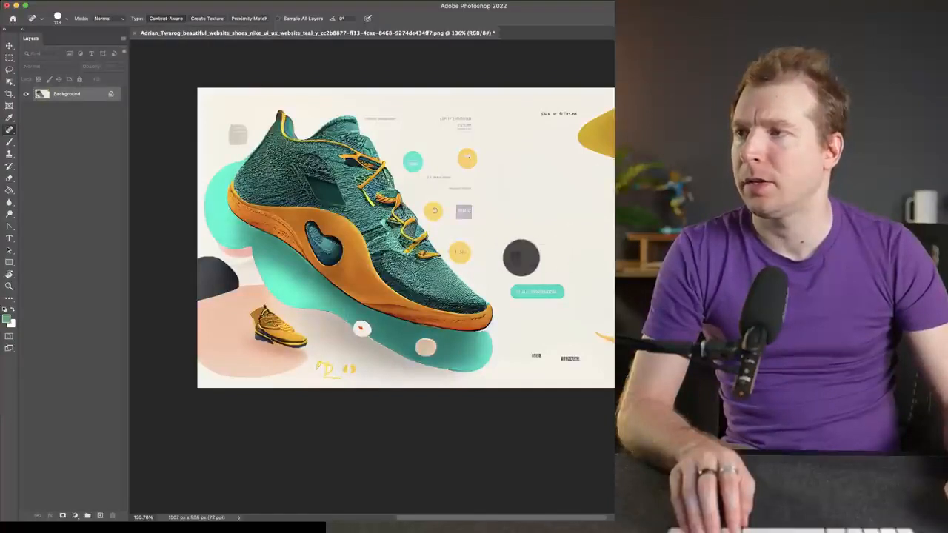
drag(520, 291, 564, 293)
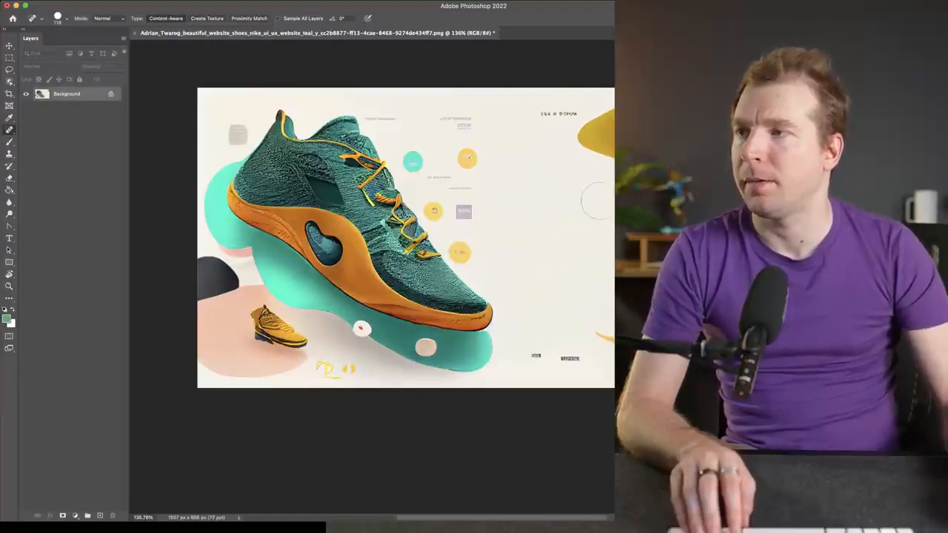
- Heal away the small text labels along the design's upper edge, above the former headline and beside the shoe's collar
click(548, 111)
click(566, 111)
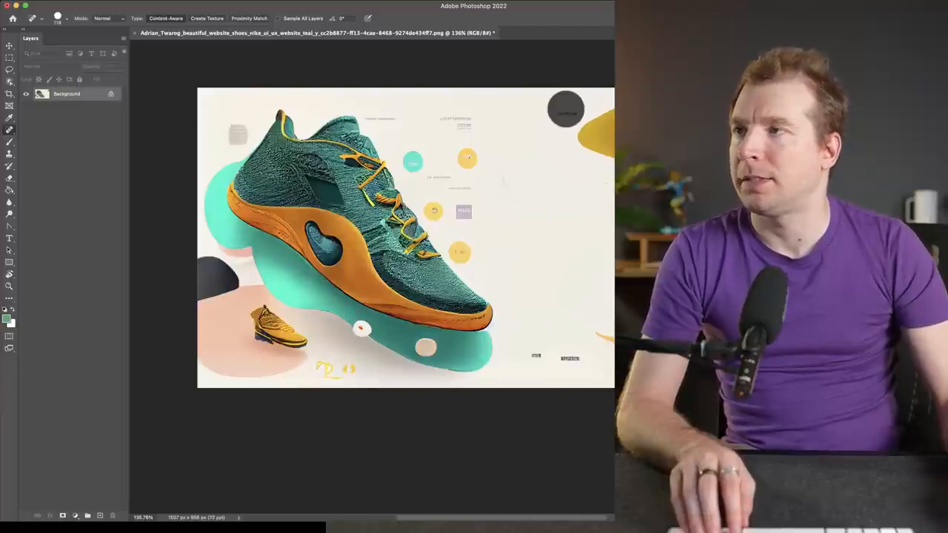
click(449, 113)
click(466, 118)
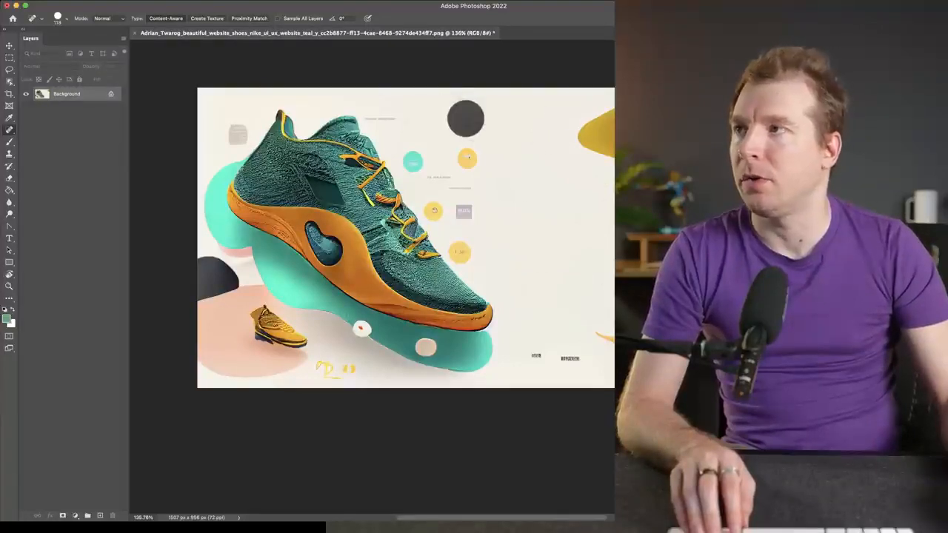
click(391, 110)
click(380, 113)
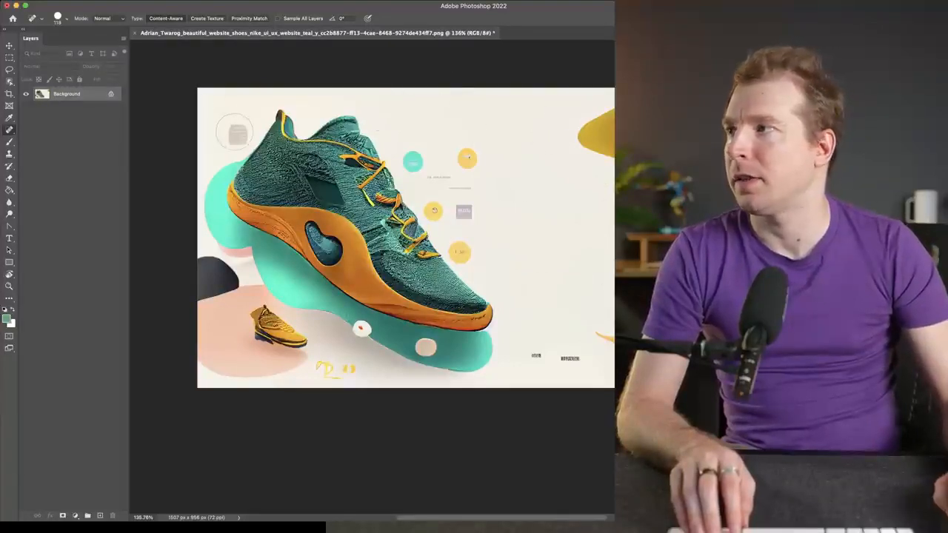
- Heal away the grey square near the heel, the caption among the dots, the two lower labels and the yellow scribble
click(234, 131)
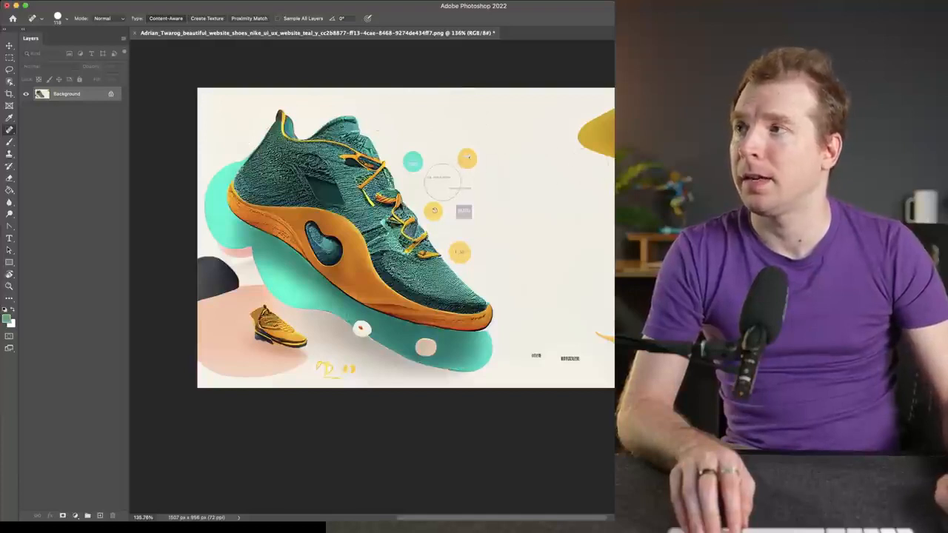
click(442, 180)
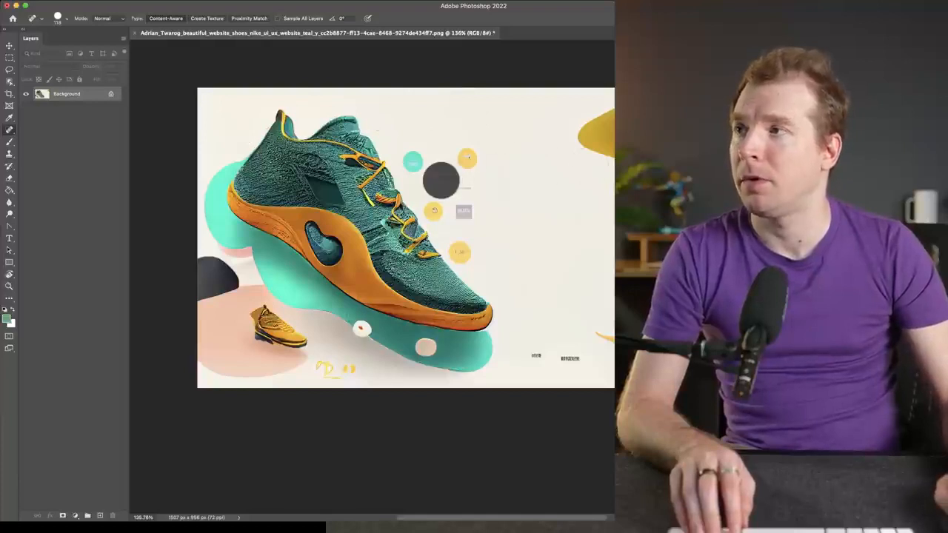
click(535, 352)
click(570, 359)
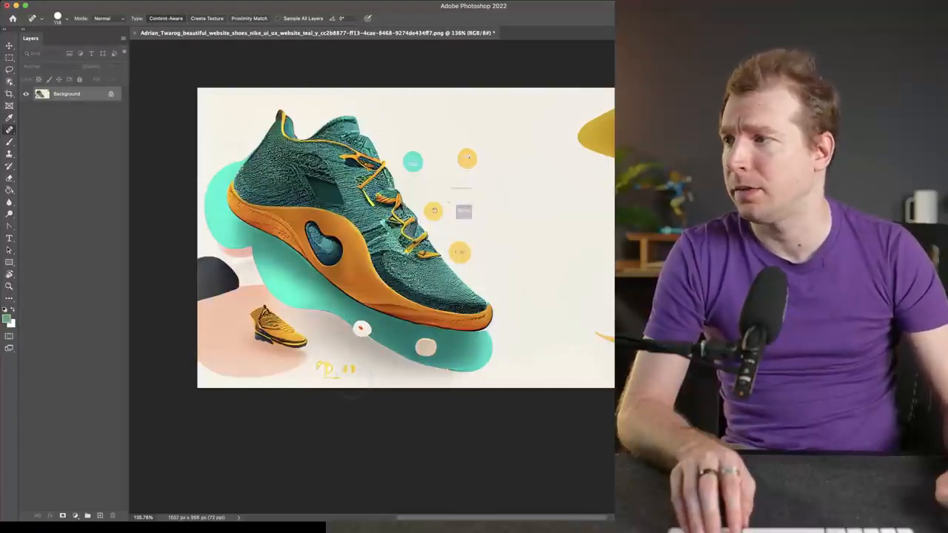
click(350, 371)
click(333, 369)
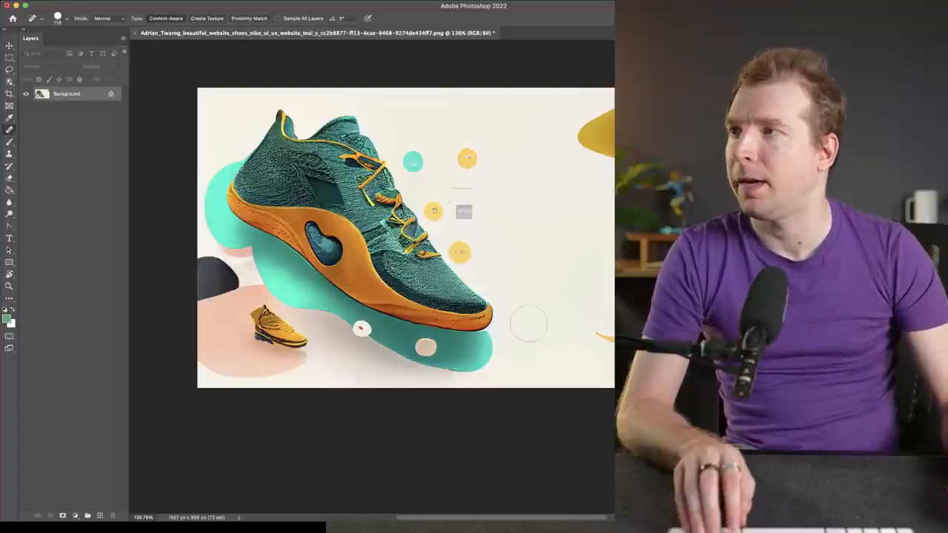
- Try to extend the canvas on its right side to about 2258 px wide using a content-aware crop
scroll(533, 309, down, 3)
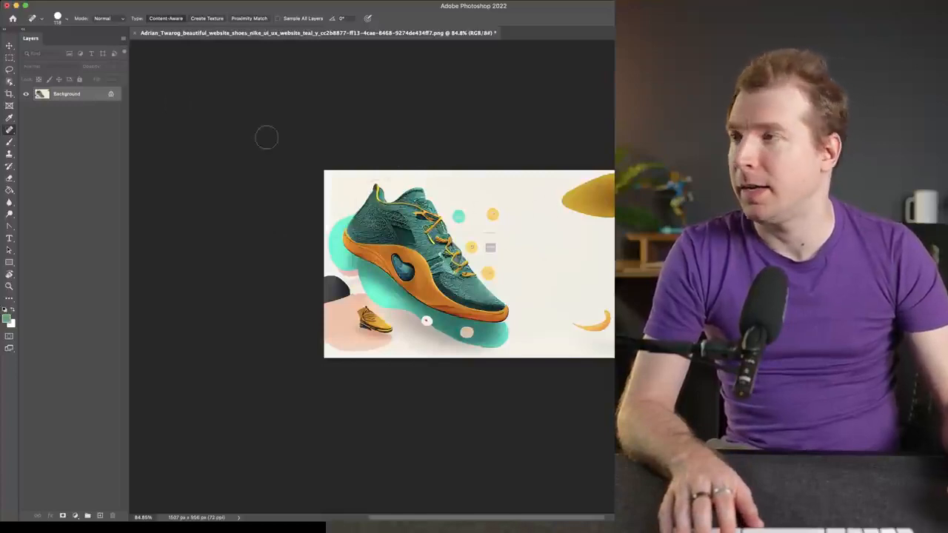
click(11, 93)
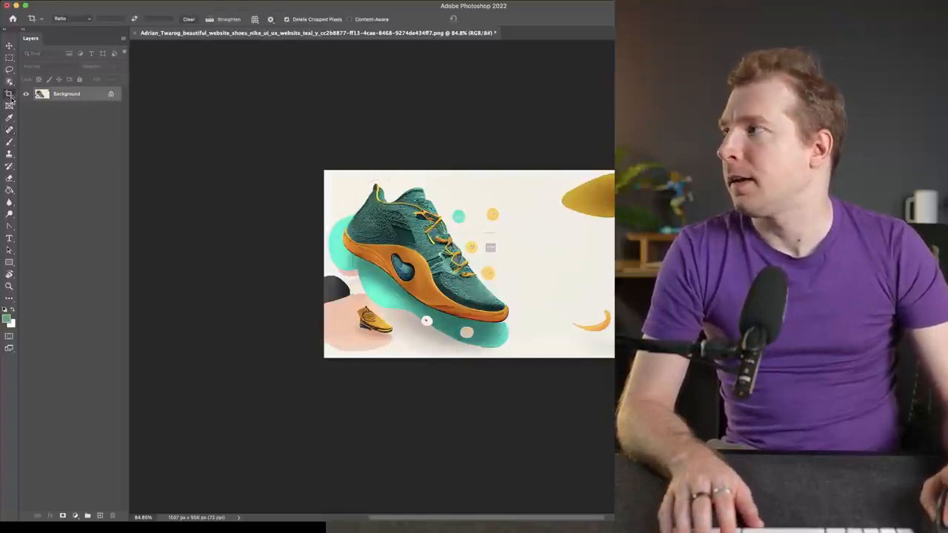
drag(626, 265, 692, 265)
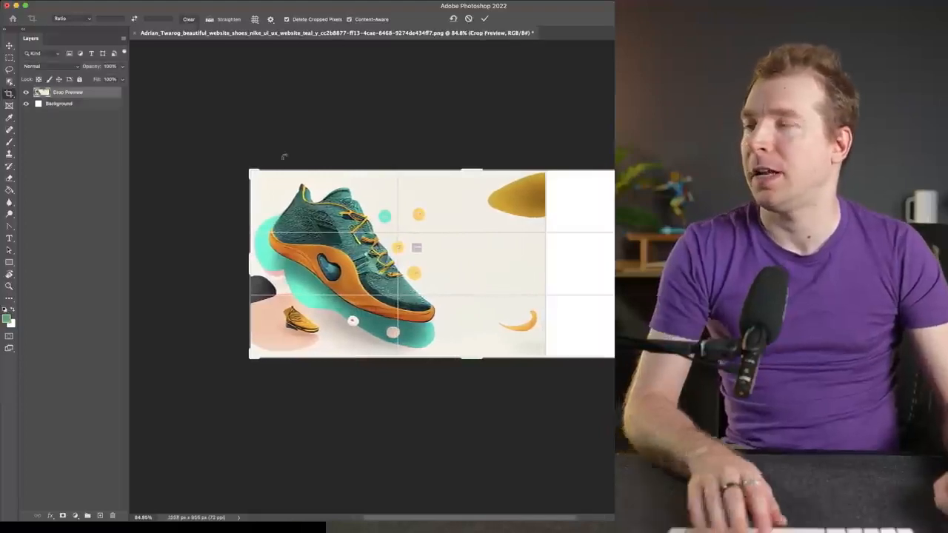
key(Return)
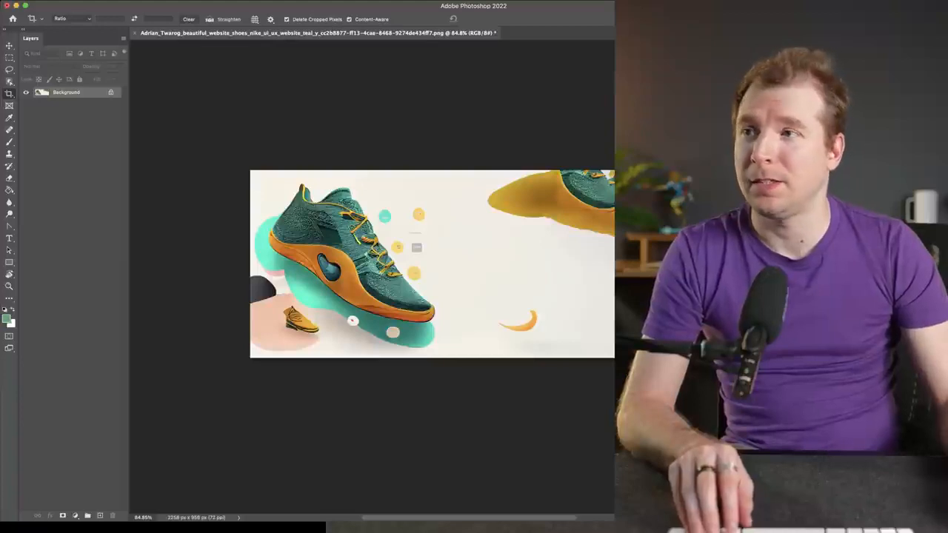
key(super+z)
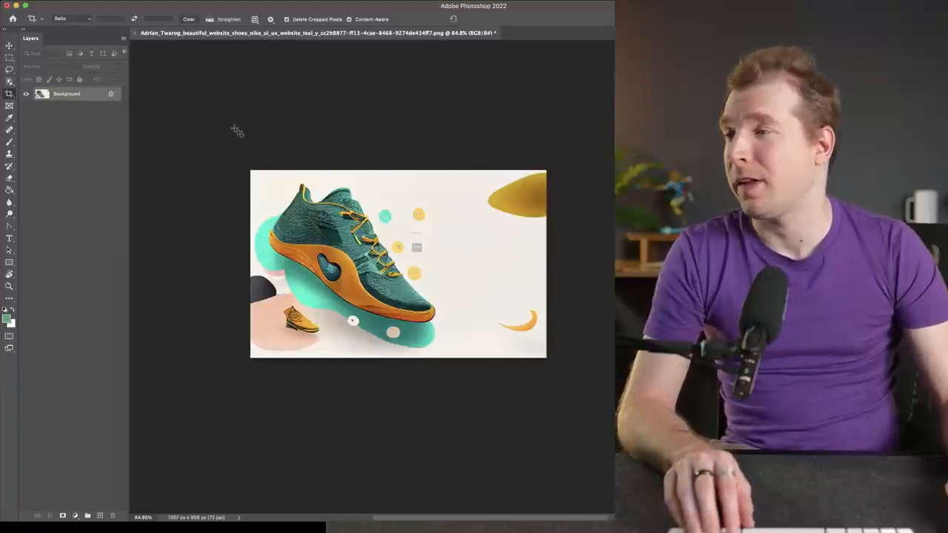
- Extend the canvas slightly on its right side with a content-aware crop, about 1671 px wide, and start exporting the image
drag(544, 263, 560, 262)
key(Return)
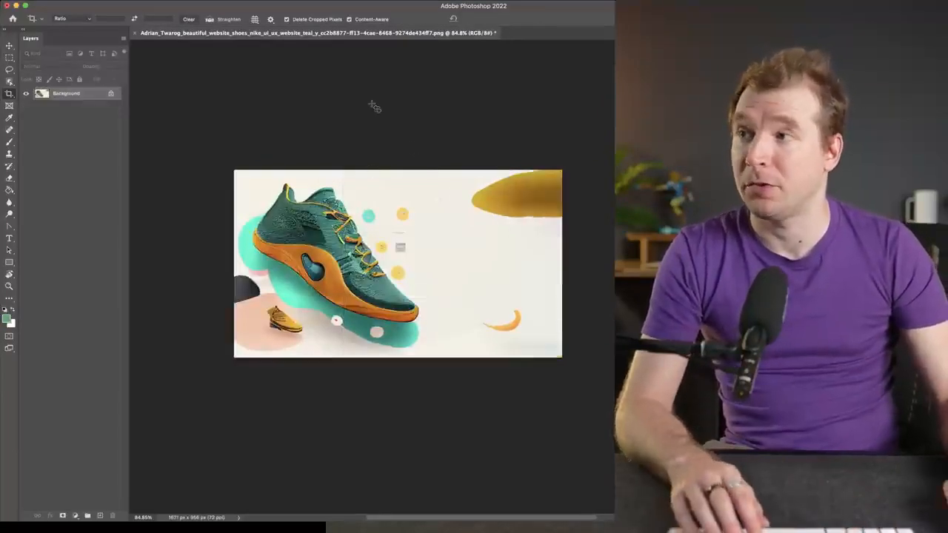
click(77, 3)
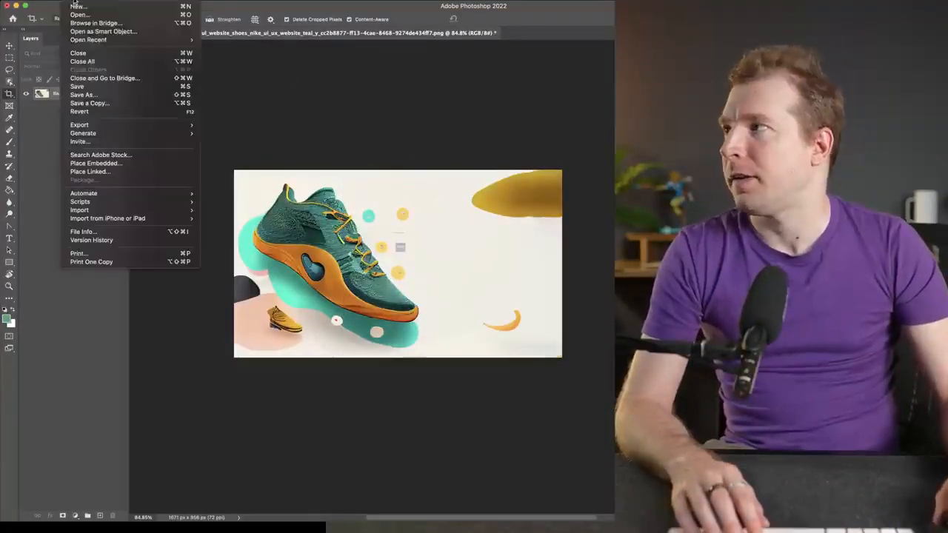
mouse_move(119, 125)
click(288, 161)
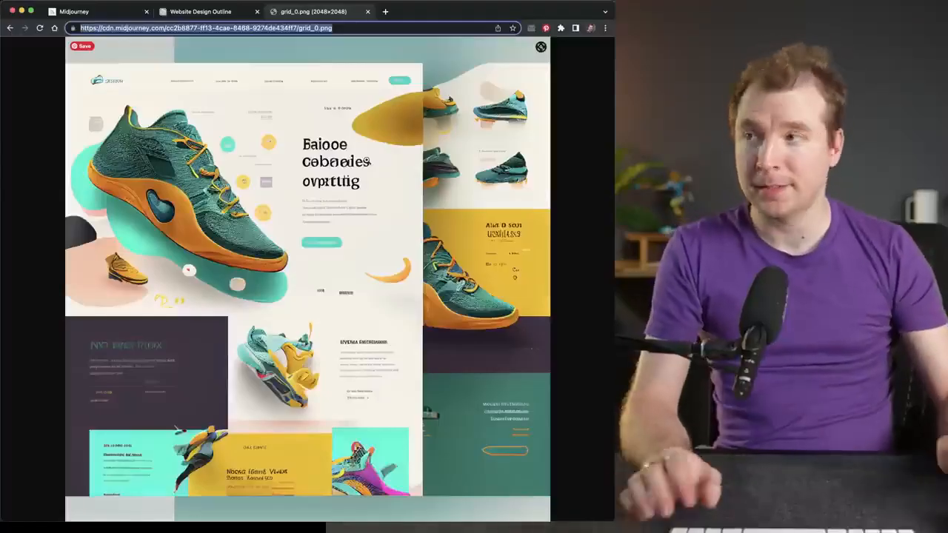
- In Chrome, select the full web address of the Midjourney grid_0.png image
click(347, 28)
click(362, 125)
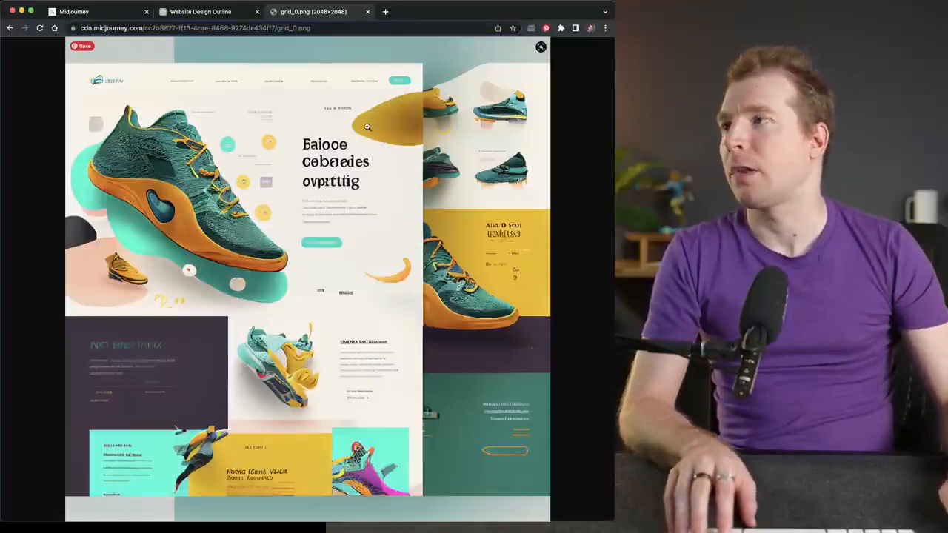
click(351, 128)
click(323, 27)
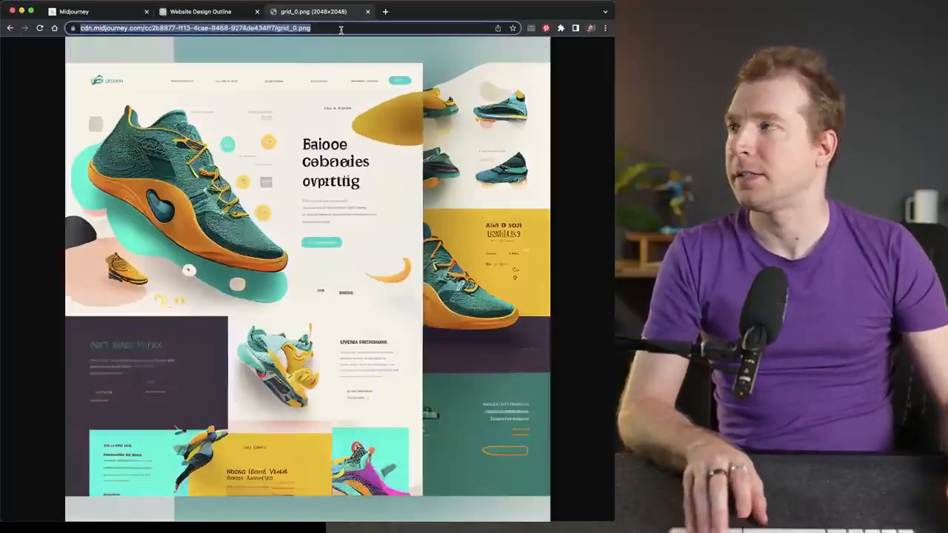
click(314, 28)
drag(333, 28, 78, 28)
key(super+c)
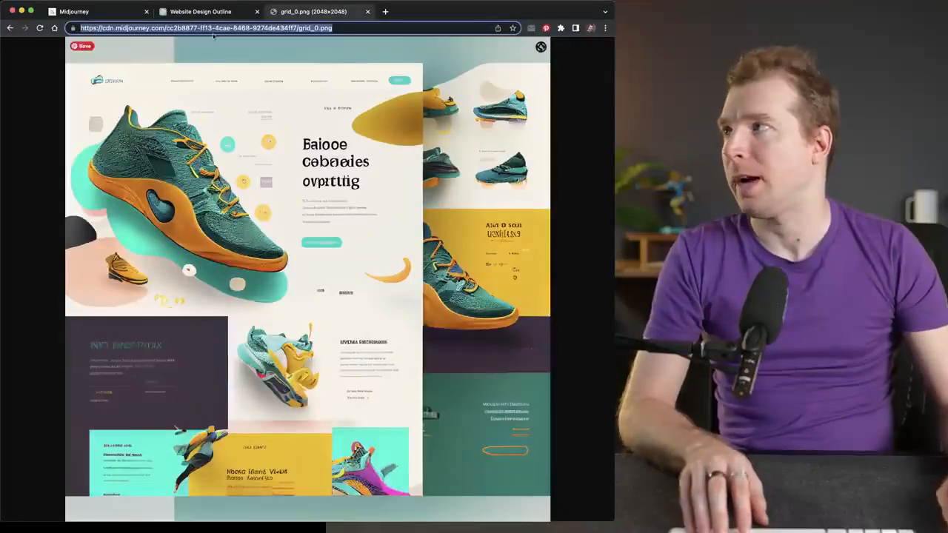
- Switch to Discord with Midjourney's newbies-195 channel ready for a new message
mouse_move(412, 505)
right_click(546, 488)
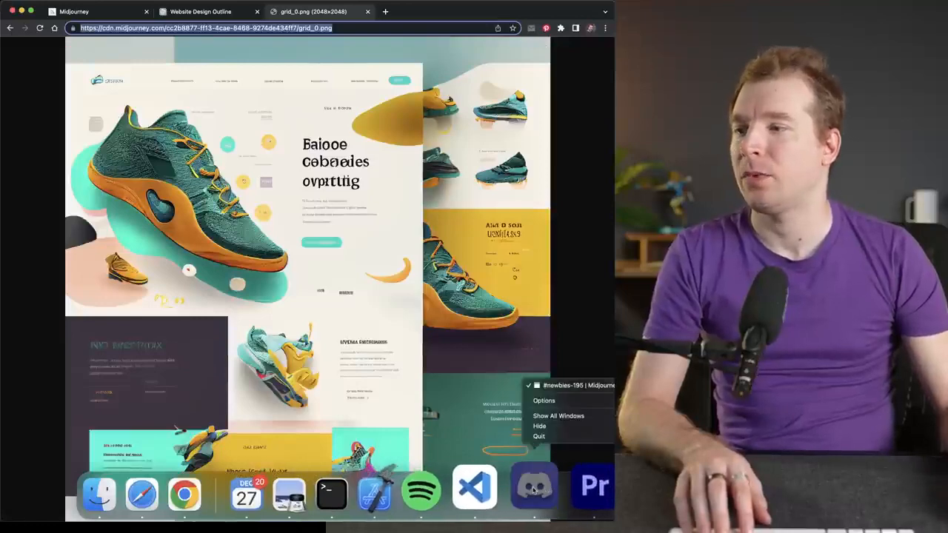
click(533, 489)
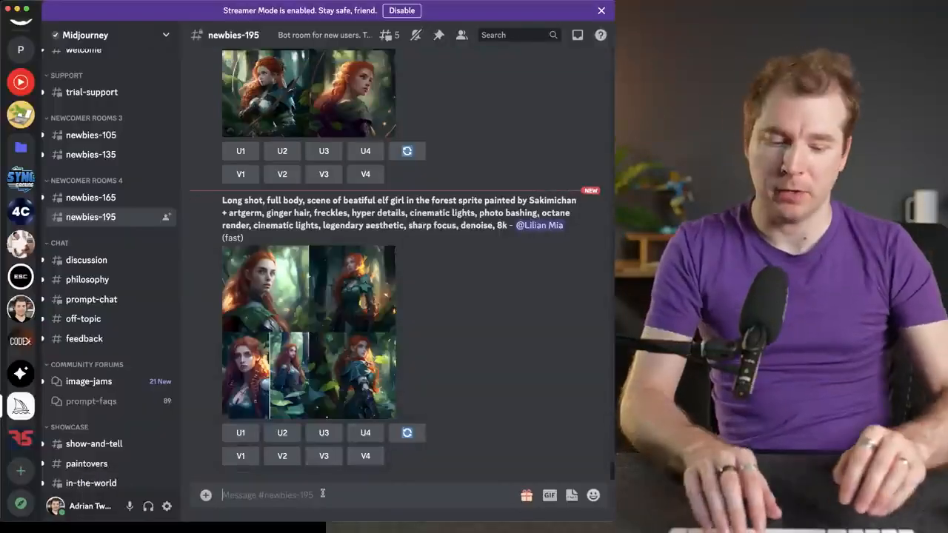
text(/oi)
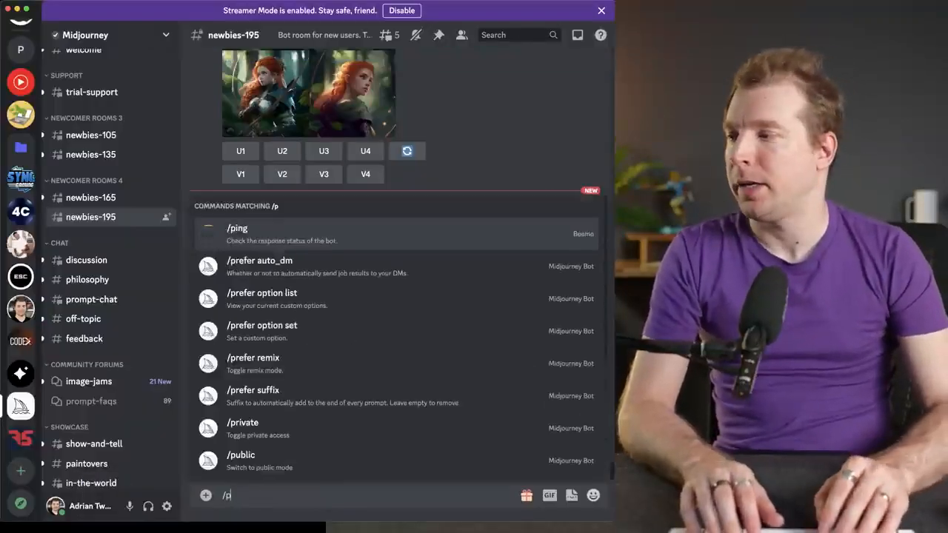
key(BackSpace)
key(BackSpace)
text(im)
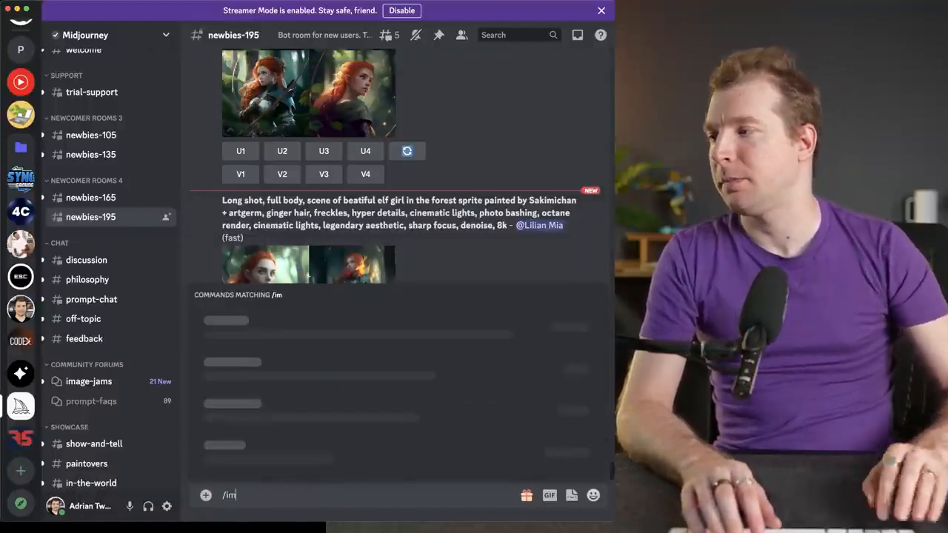
key(Tab)
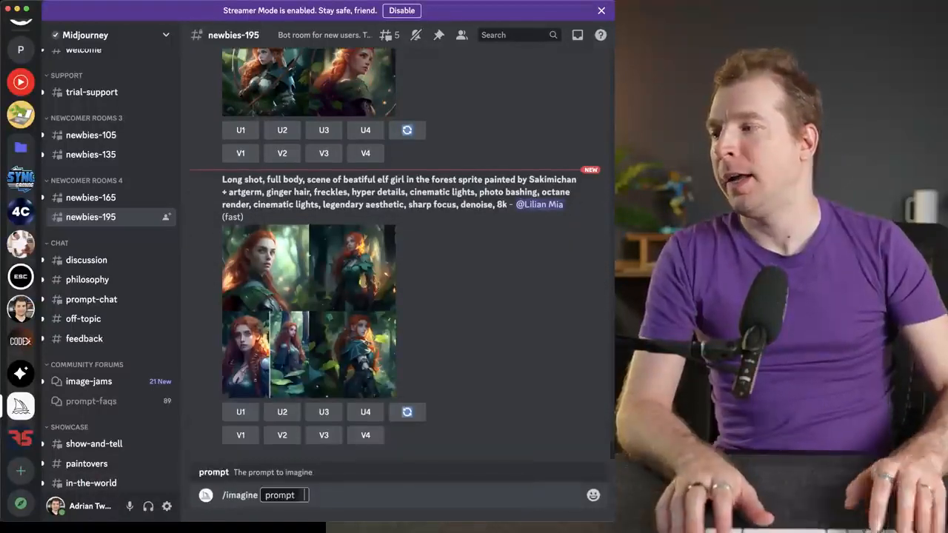
drag(227, 496, 260, 499)
key(BackSpace)
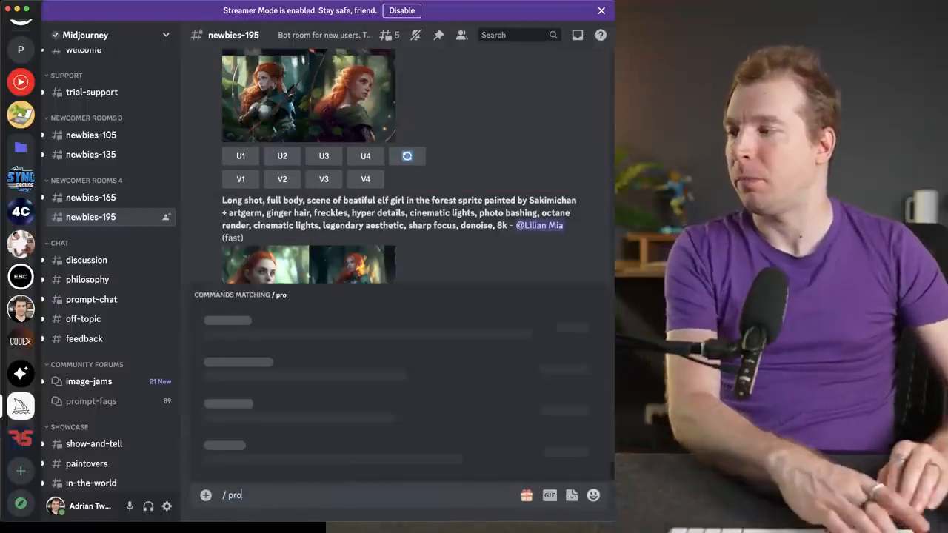
key(BackSpace)
key(BackSpace)
key(BackSpace)
key(BackSpace)
key(BackSpace)
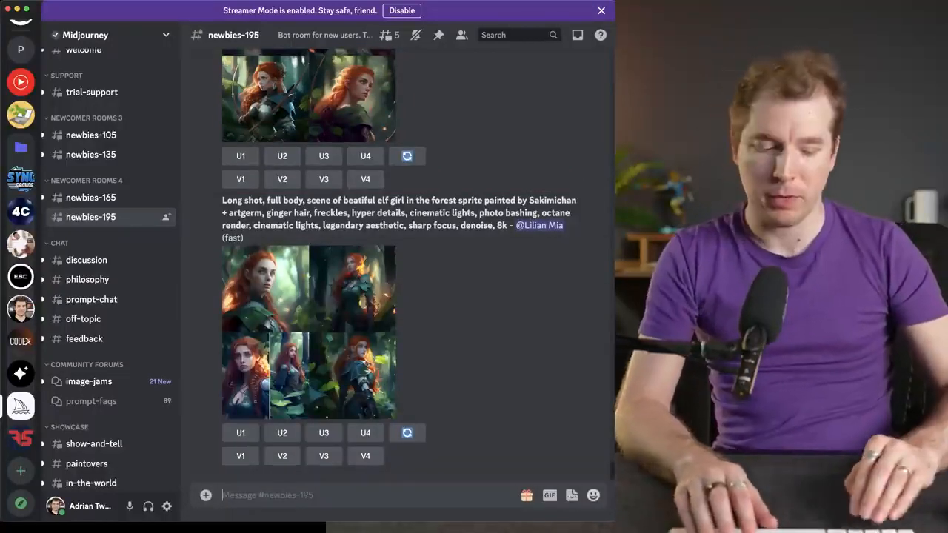
- Start Midjourney's /imagine command with an empty prompt in the newbies-195 channel
text(/image)
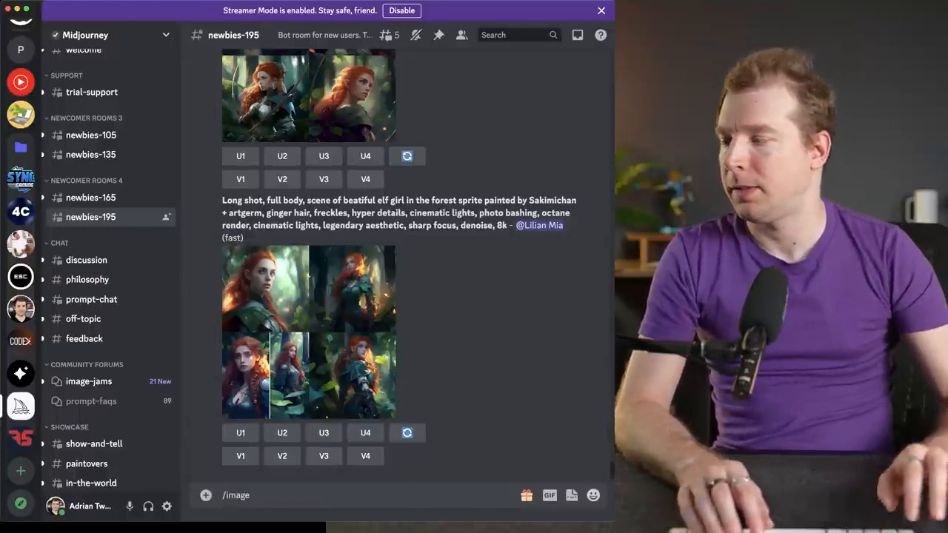
key(BackSpace)
key(BackSpace)
key(Tab)
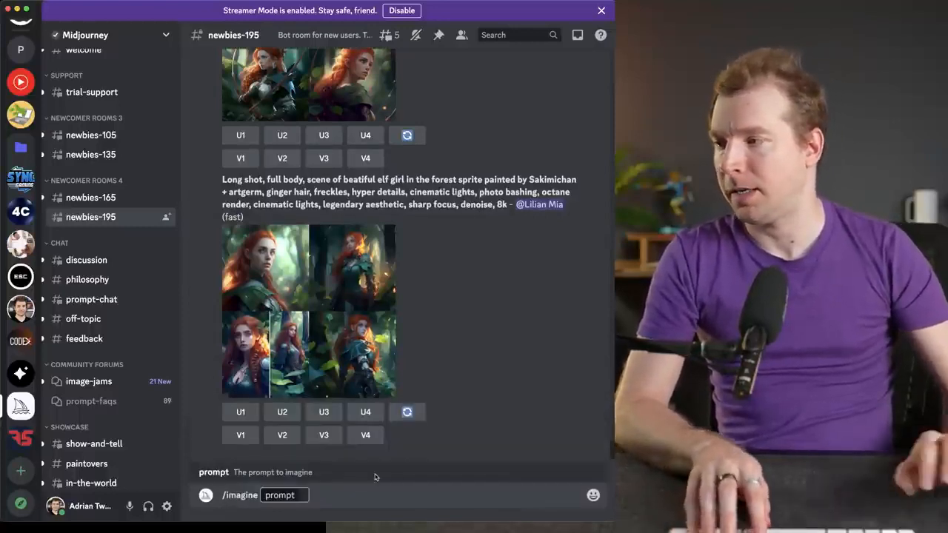
- Paste the copied grid image web address into the /imagine prompt
key(super+v)
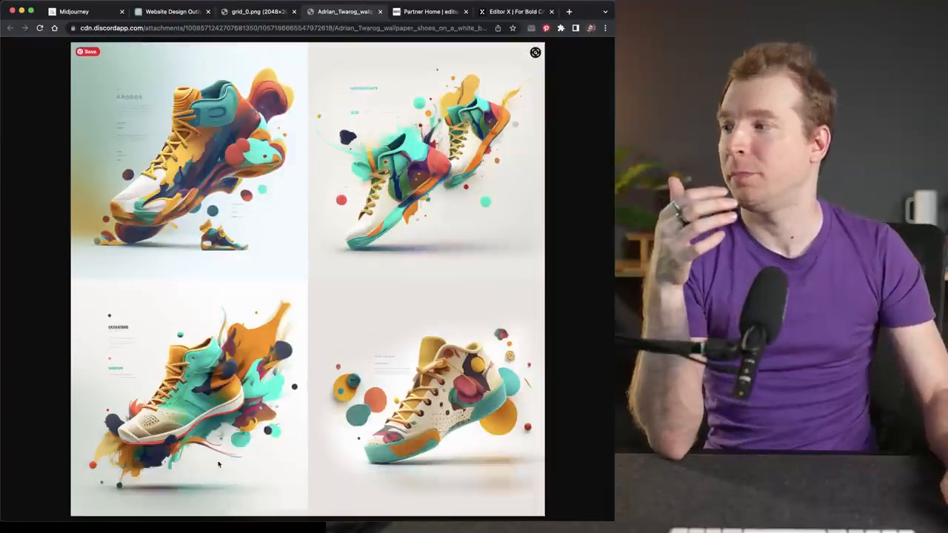
- Switch to Chrome, close the Editor X homepage opened in Incognito, and bring up the new blank site in the Editor X editor
right_click(217, 490)
click(257, 363)
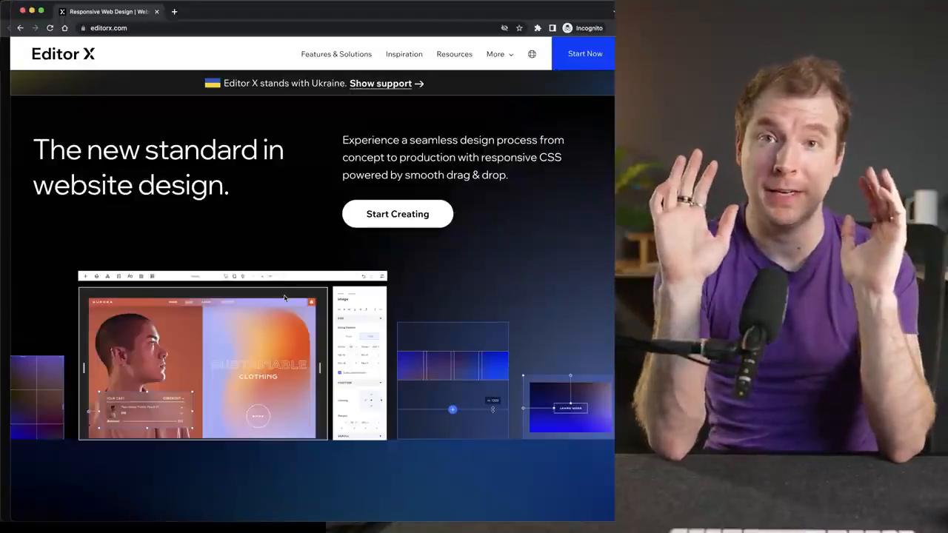
click(157, 12)
click(455, 16)
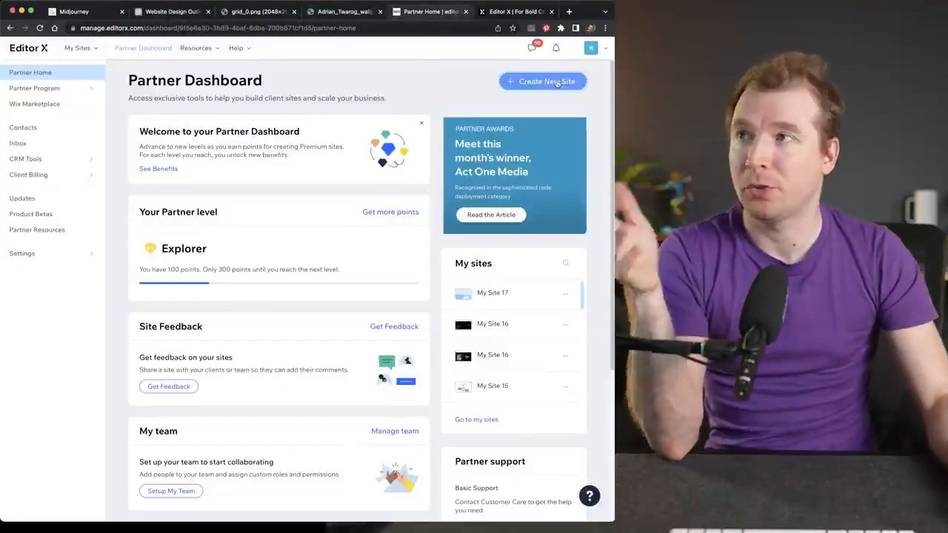
click(527, 15)
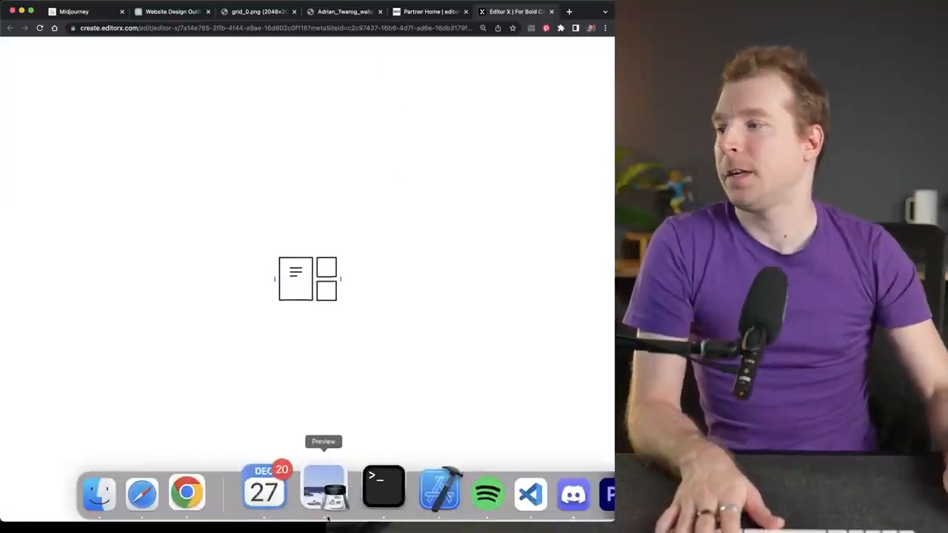
- In the ChatGPT conversation, copy the hero title "Step up your style with our comfortable and stylish shoes"
click(154, 12)
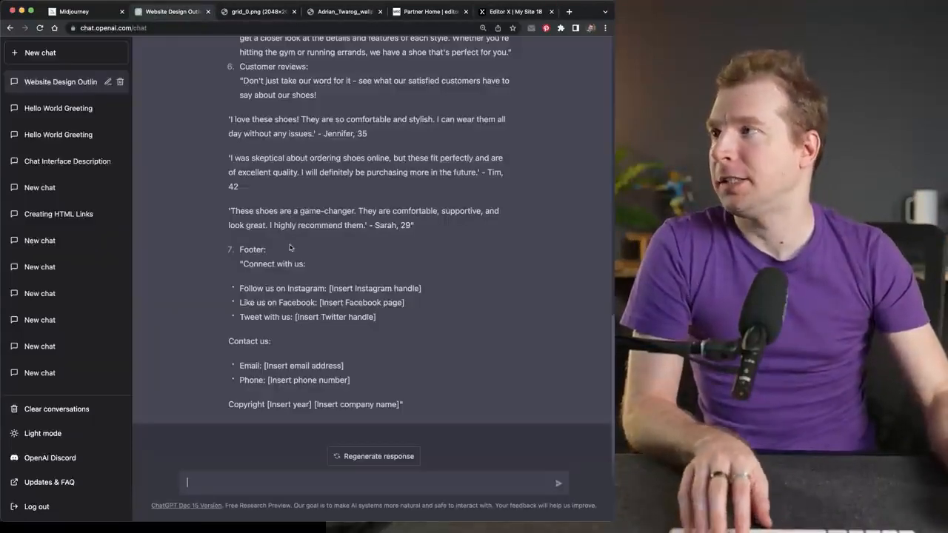
scroll(290, 247, up, 10)
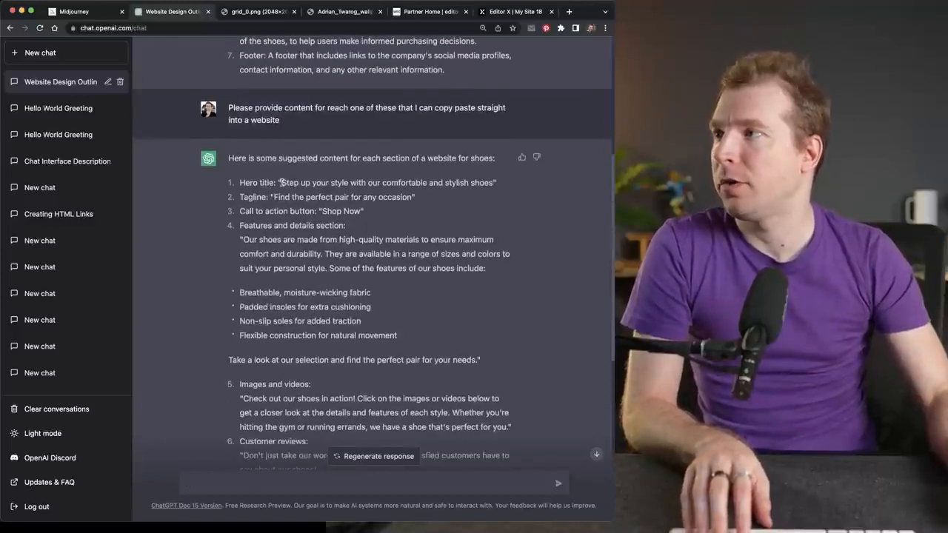
drag(340, 185, 490, 186)
key(super+c)
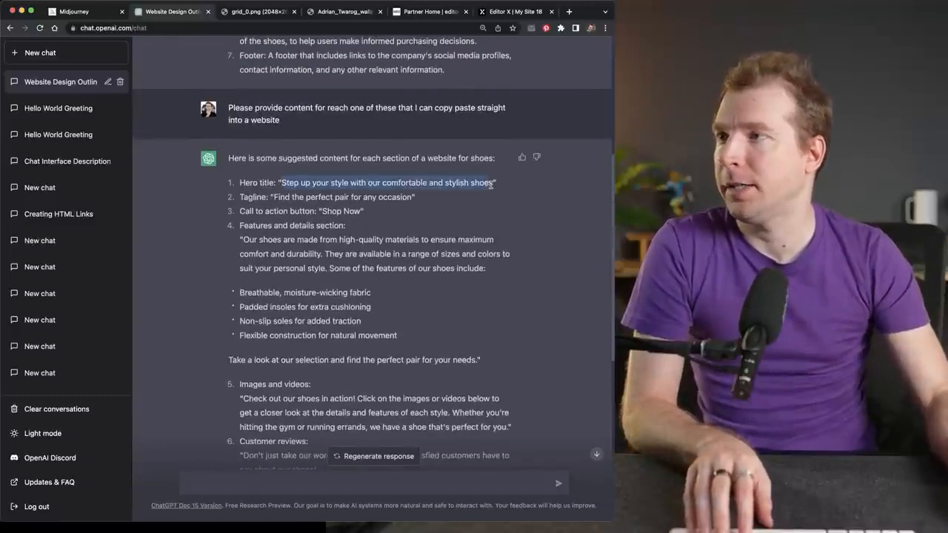
- In Editor X, add a title to the blank section with the copied hero text and position it toward the section's left side
click(498, 13)
click(14, 82)
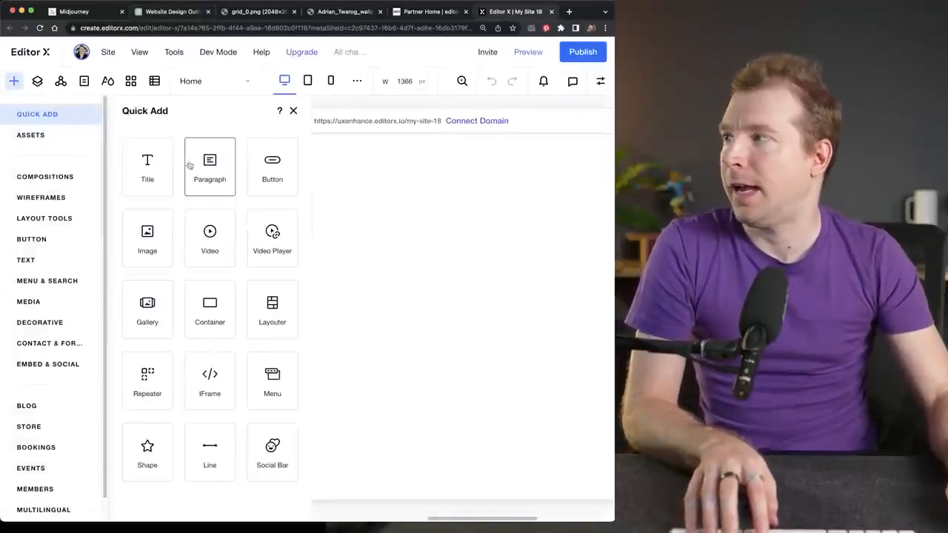
drag(146, 163, 285, 303)
double_click(287, 303)
key(super+v)
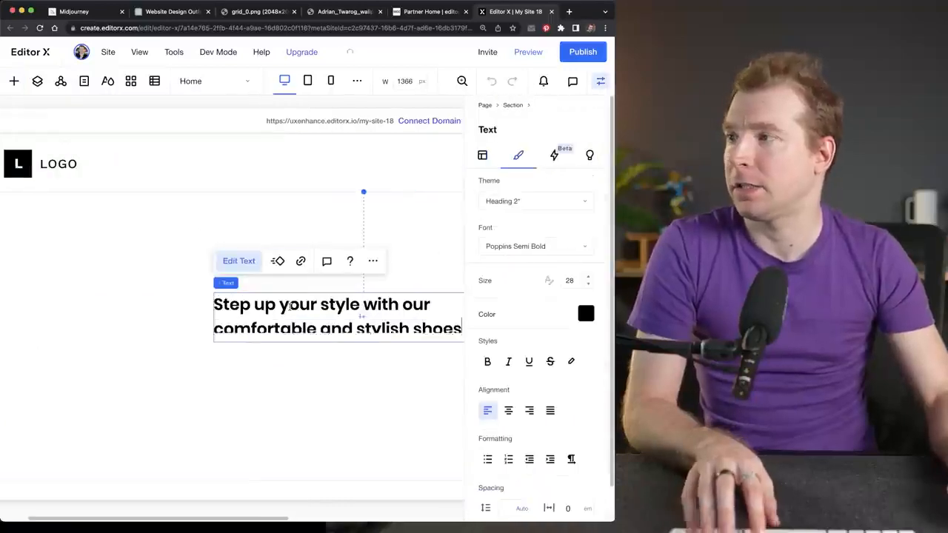
click(273, 360)
click(242, 333)
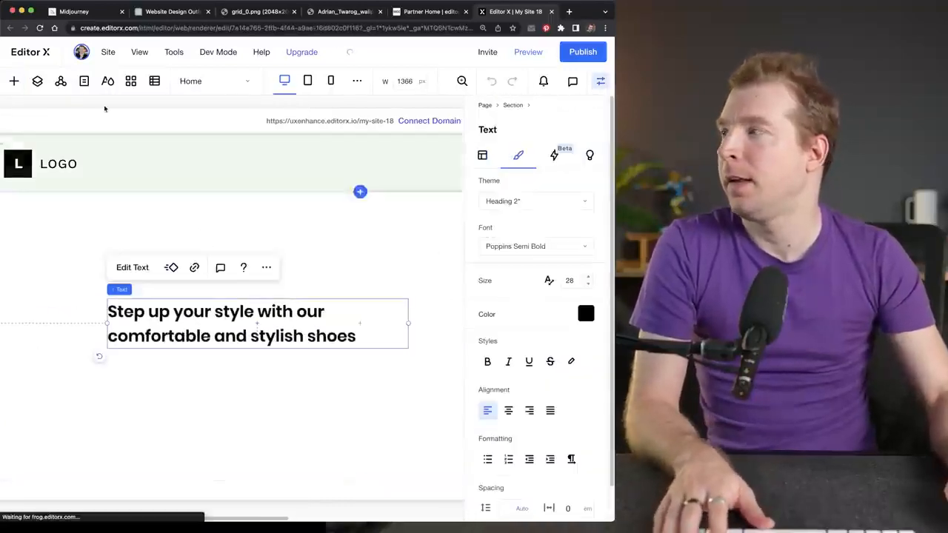
- Copy the tagline "Find the perfect pair for any occasion" from ChatGPT and add it as a paragraph below the Editor X title
click(165, 12)
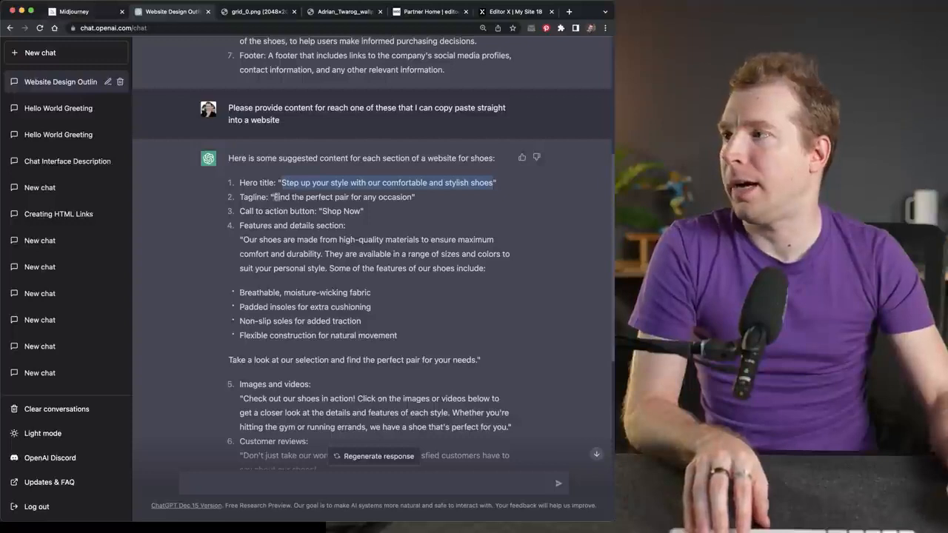
drag(274, 197, 407, 199)
key(super+c)
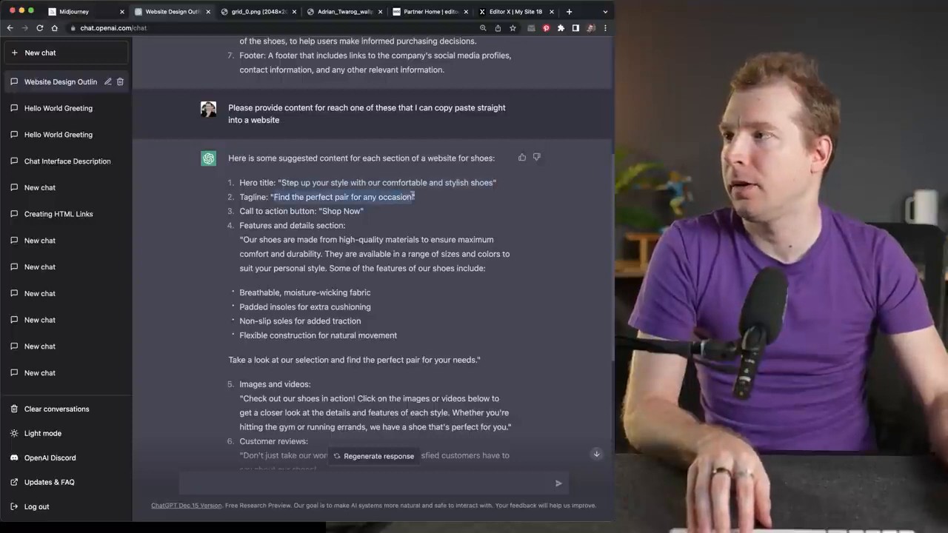
click(511, 12)
click(234, 251)
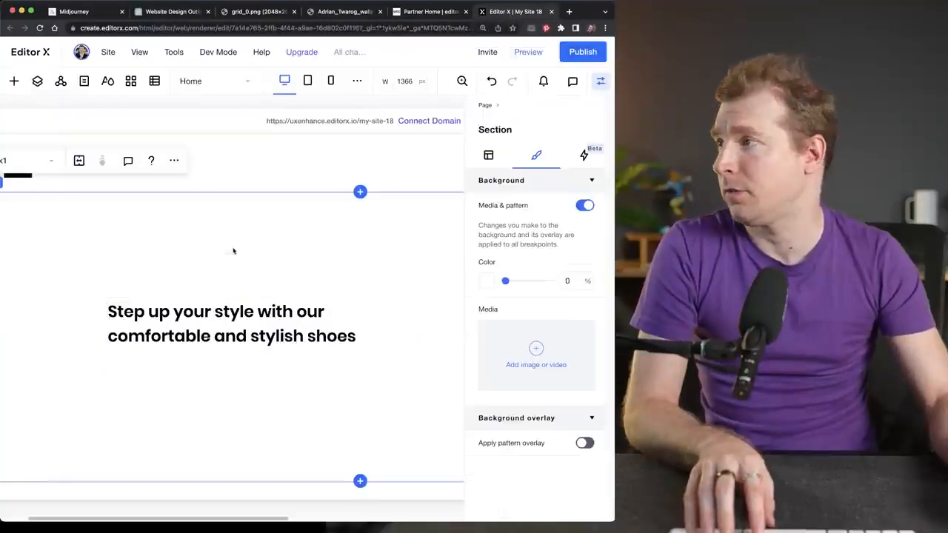
click(14, 81)
drag(209, 381, 349, 380)
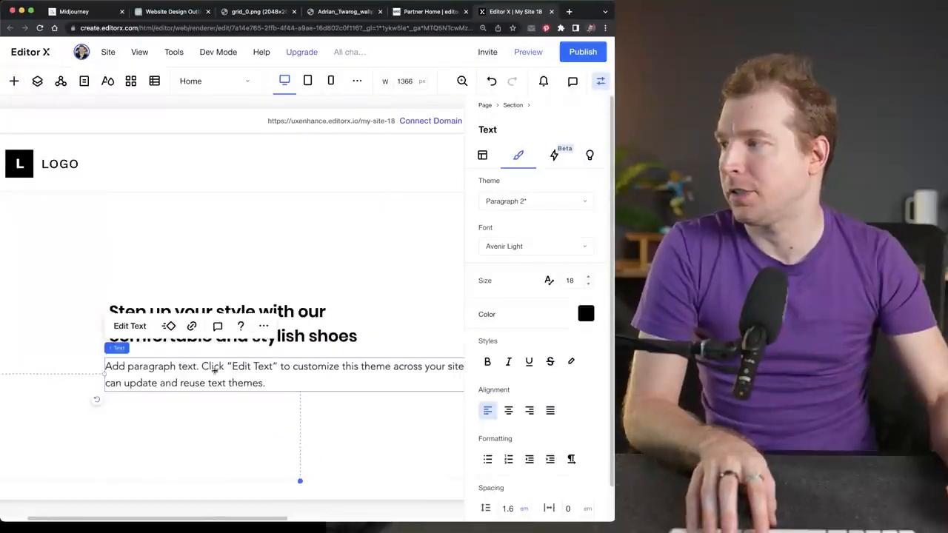
double_click(212, 372)
key(super+v)
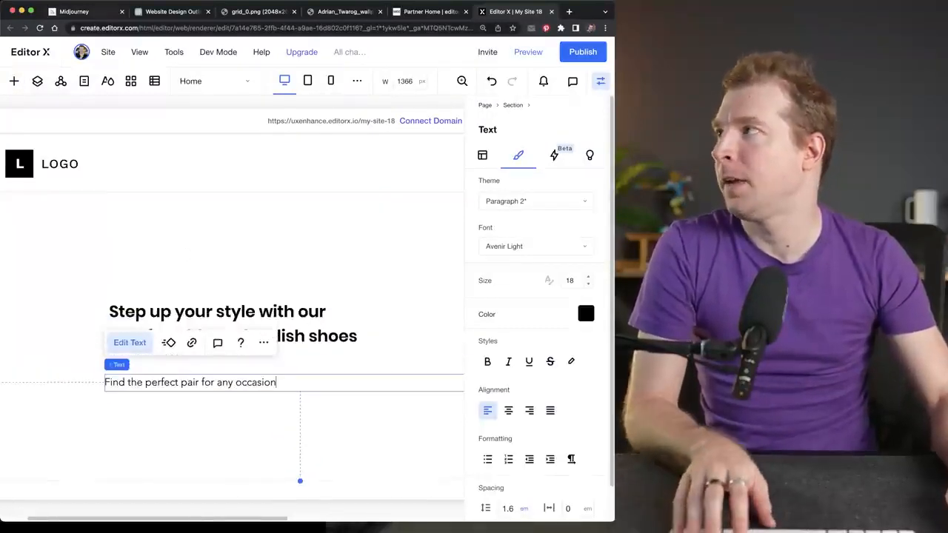
- Copy the call-to-action text "Shop Now" from the ChatGPT conversation
key(super+1)
click(185, 13)
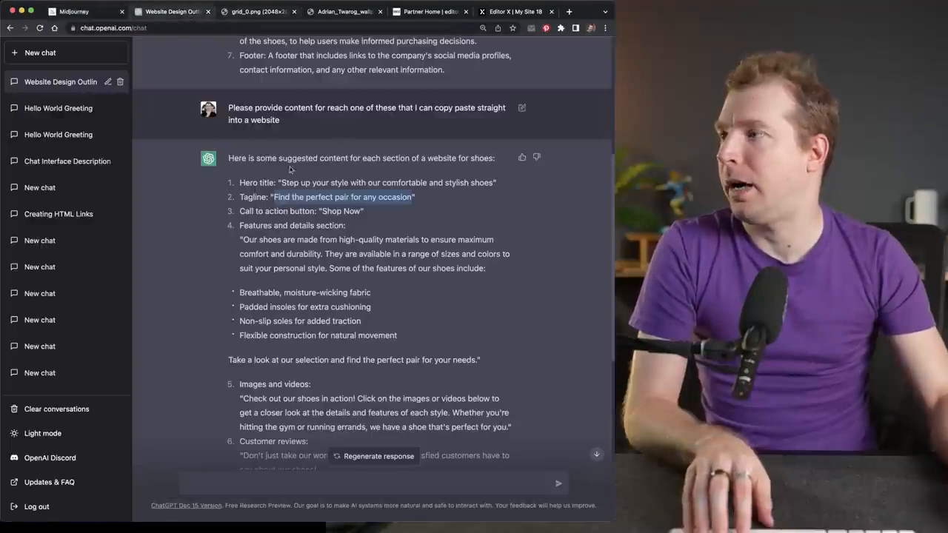
click(324, 211)
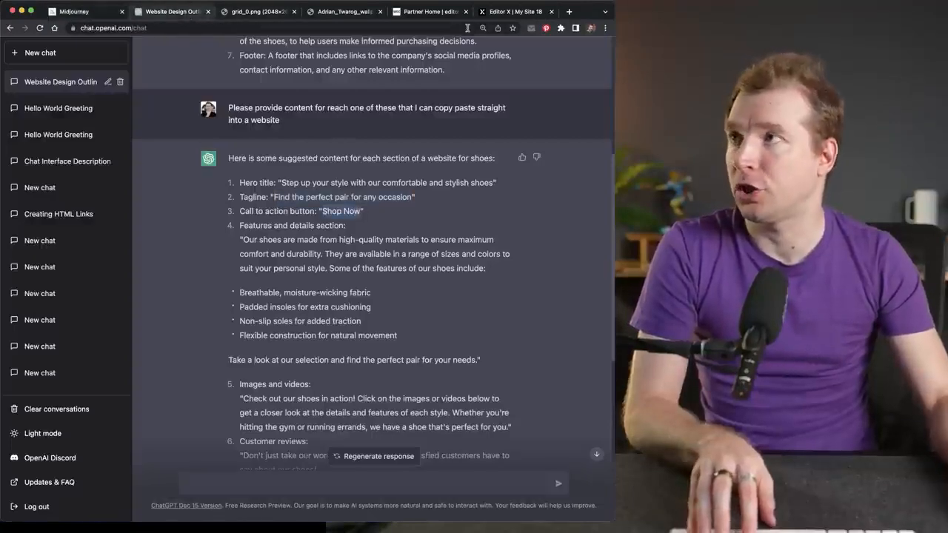
- In Editor X, add a button below the tagline, aligned with its left edge, and set its text to "Shop Now"
click(510, 12)
click(13, 81)
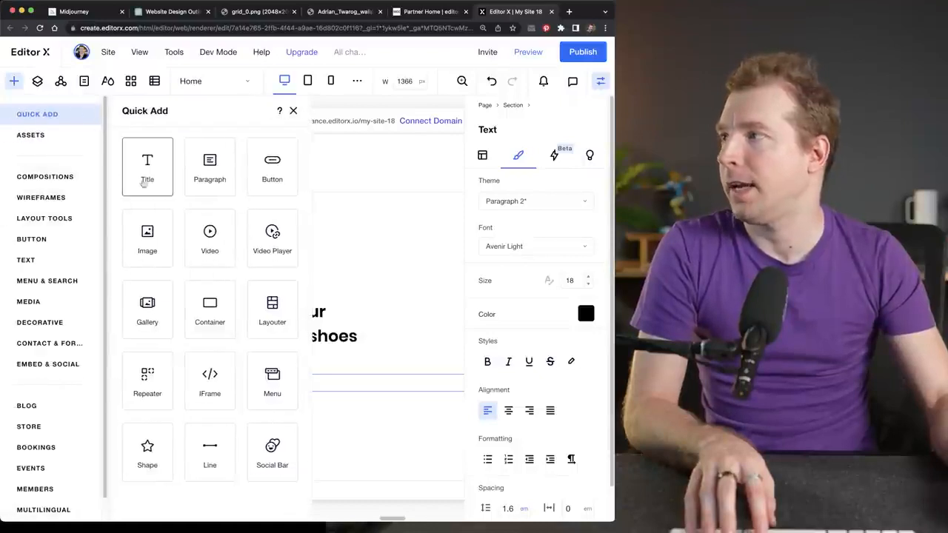
click(271, 165)
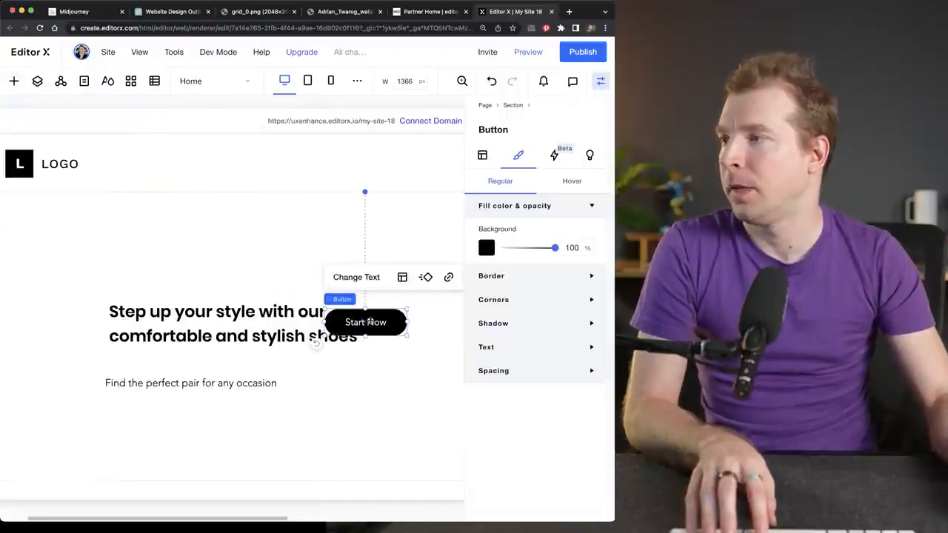
drag(365, 322, 146, 420)
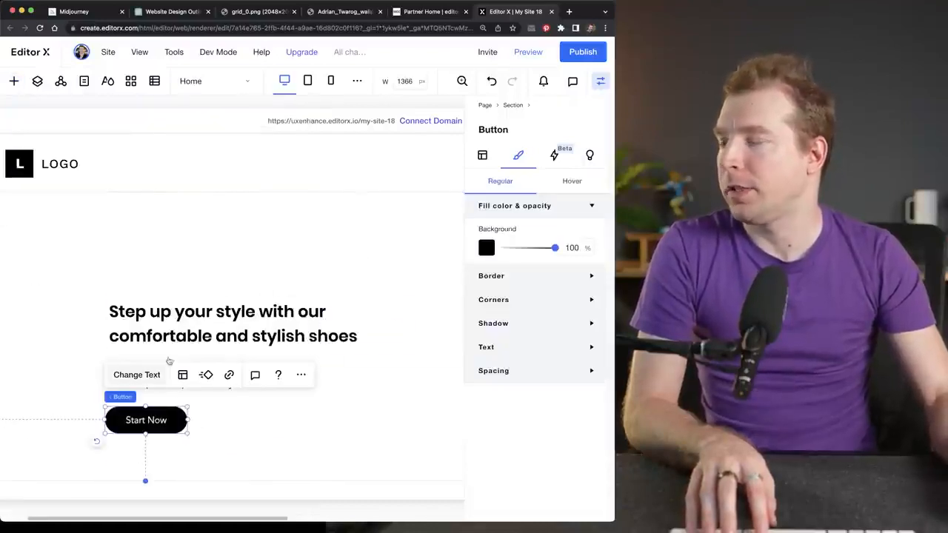
click(137, 374)
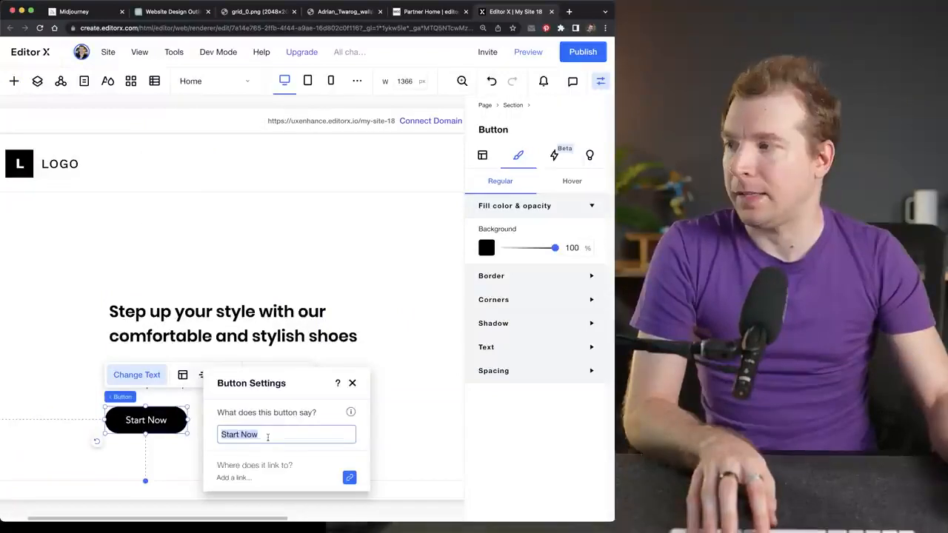
click(352, 384)
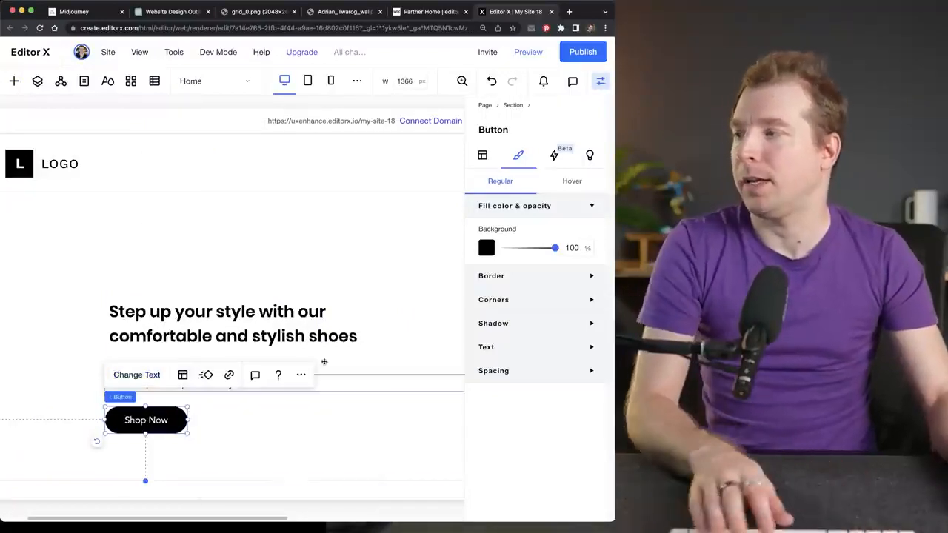
- Add an image element to the hero section, toward the right of the title text
click(261, 240)
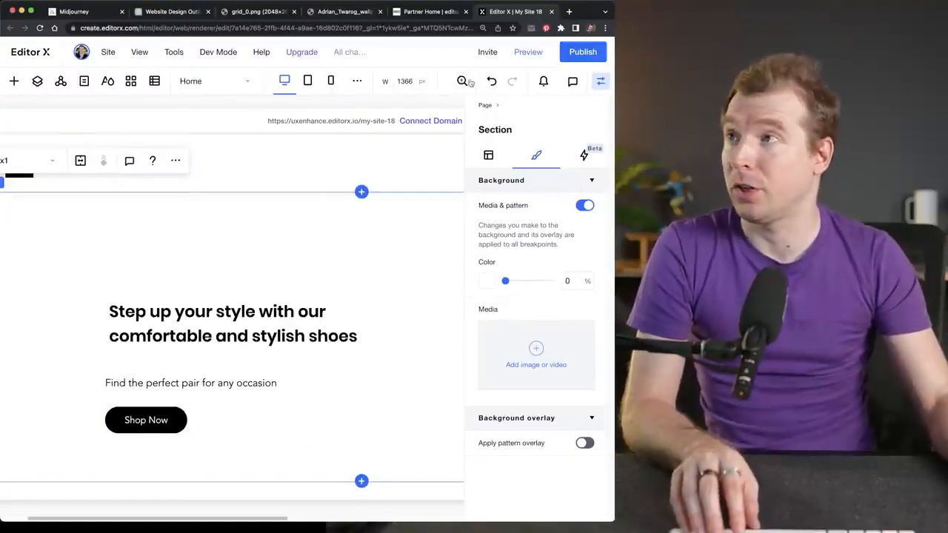
click(460, 83)
click(388, 117)
click(388, 117)
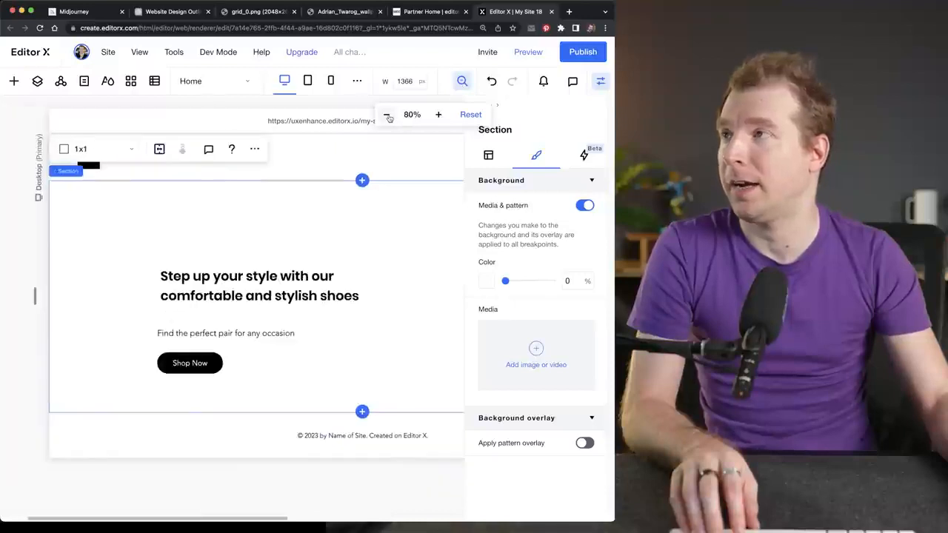
click(388, 117)
click(294, 102)
click(595, 88)
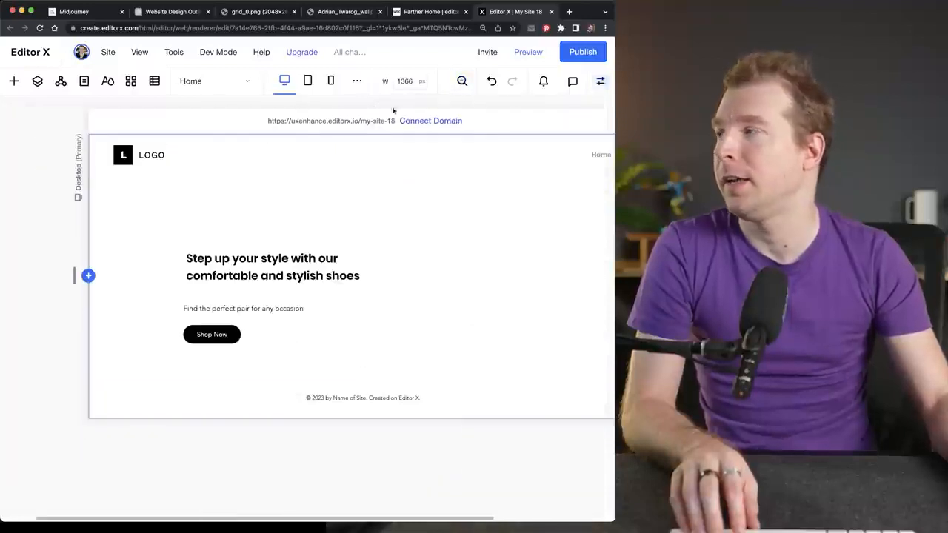
click(13, 81)
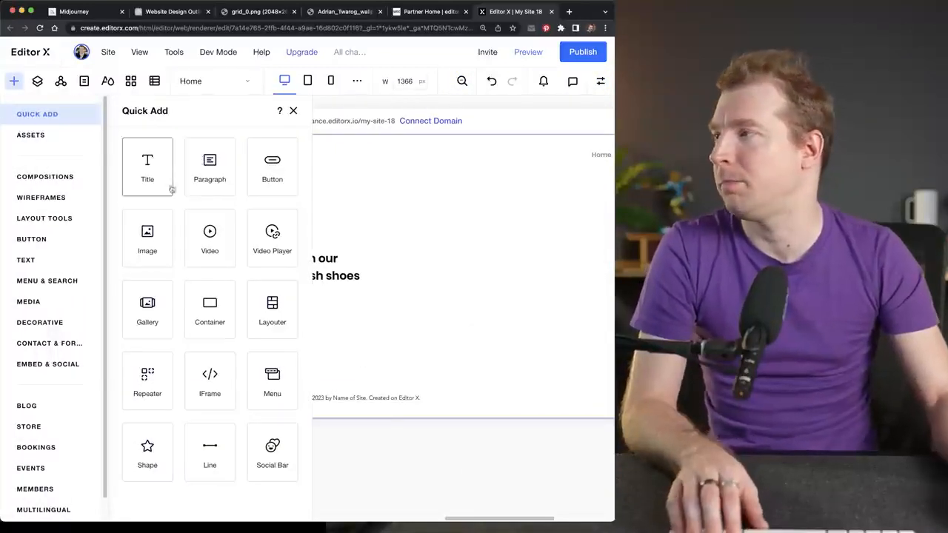
drag(148, 231, 417, 202)
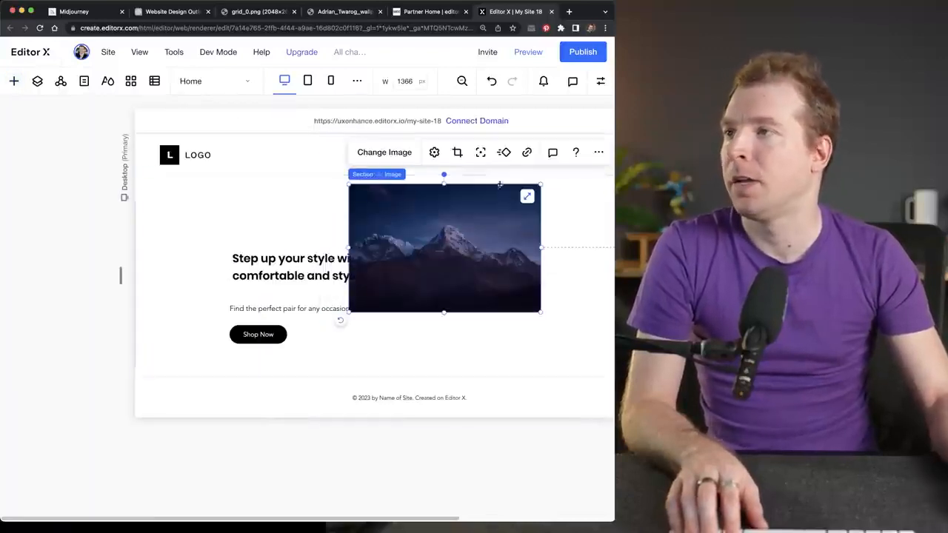
- Replace the placeholder picture with the shoe JPG uploaded from the Desktop and stretch it to fill the hero section
click(384, 151)
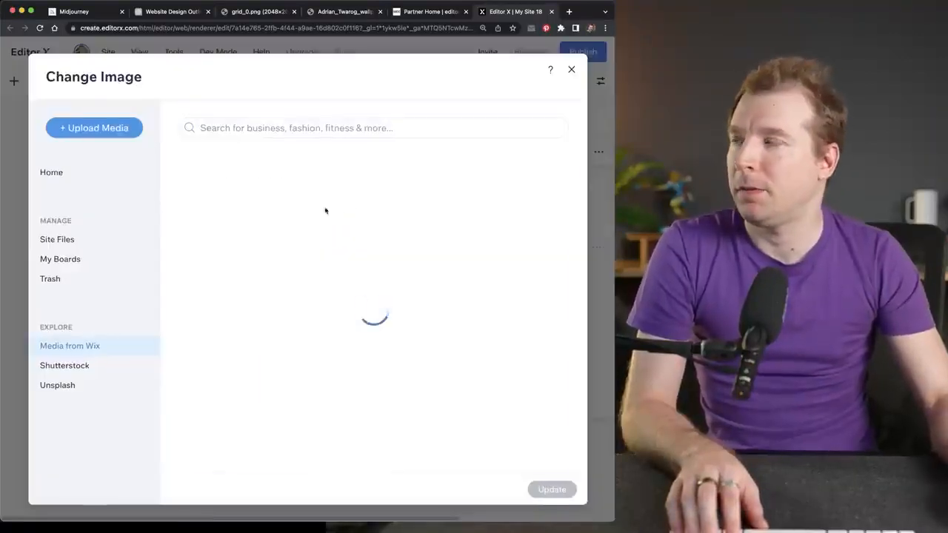
click(107, 132)
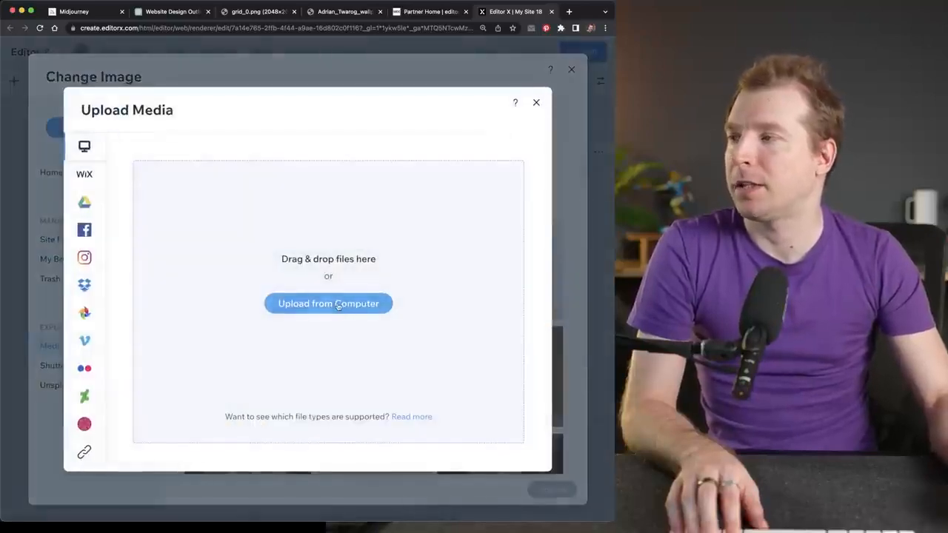
click(338, 305)
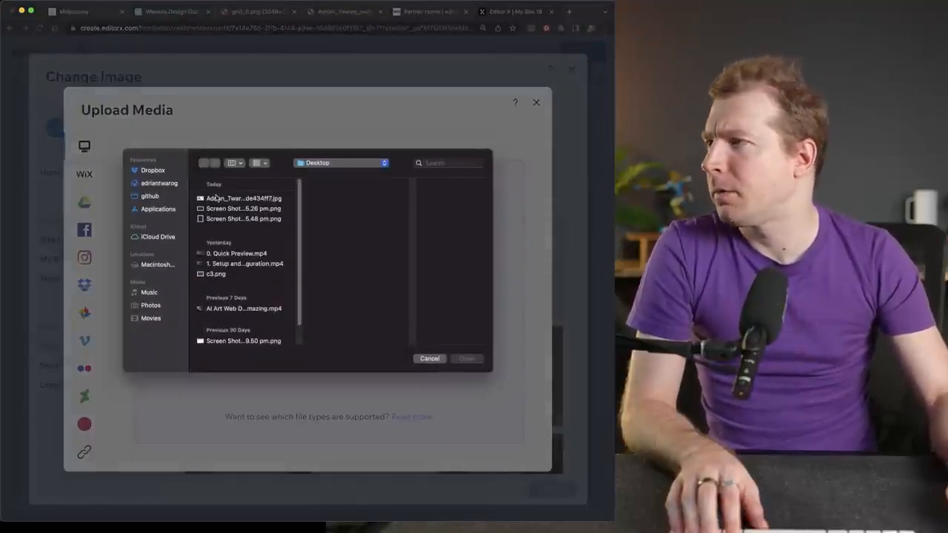
click(218, 198)
click(466, 358)
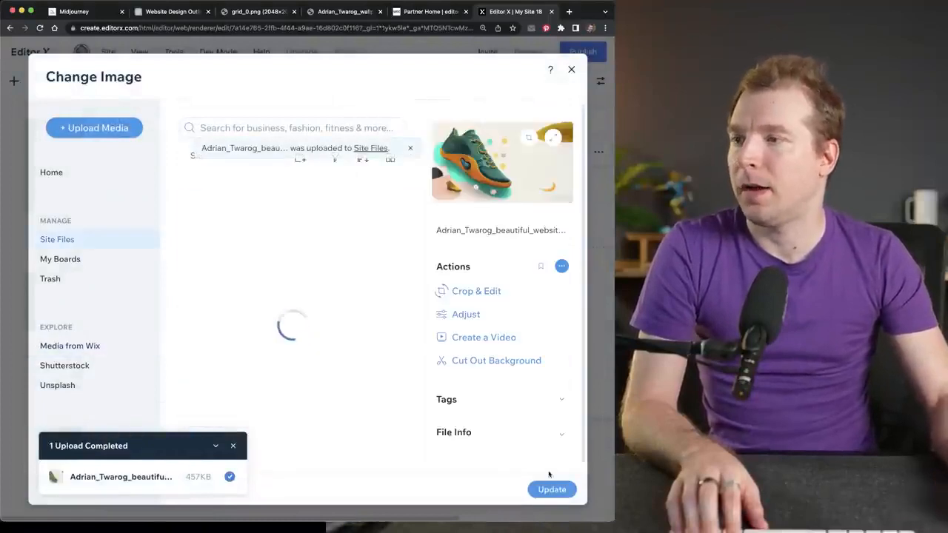
click(551, 488)
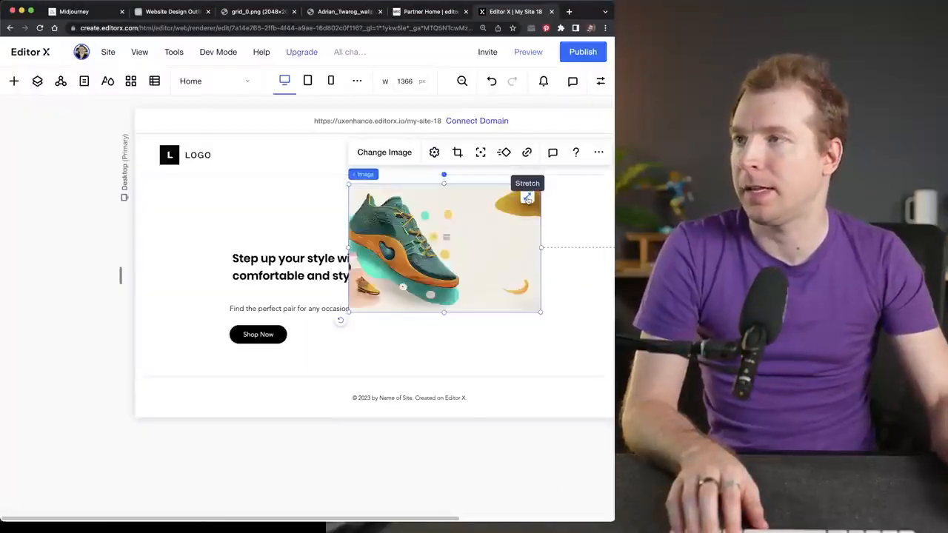
click(527, 198)
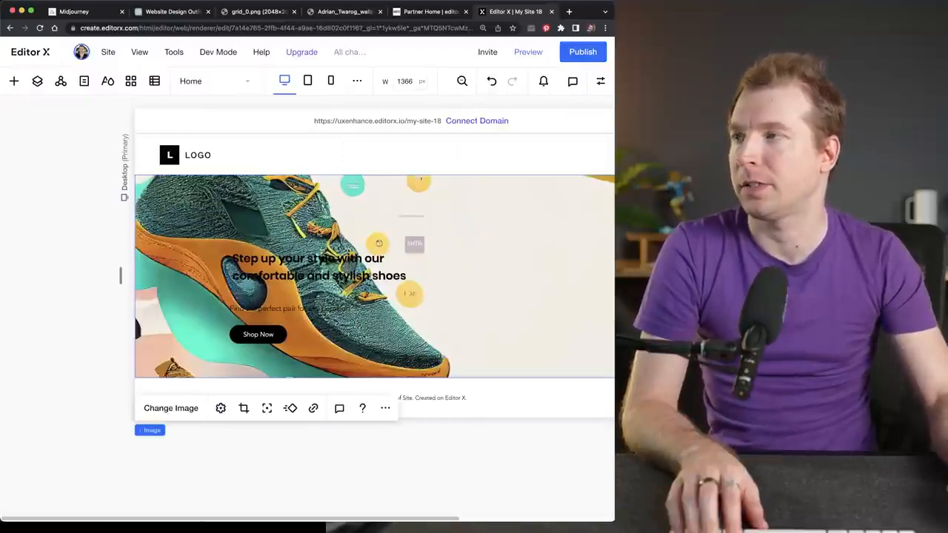
- Move the title, tagline and Shop Now button onto the empty area of the image, to the right of the shoe
drag(243, 518, 322, 520)
click(174, 268)
drag(174, 268, 390, 244)
click(165, 309)
drag(166, 309, 388, 269)
drag(156, 334, 379, 286)
click(393, 359)
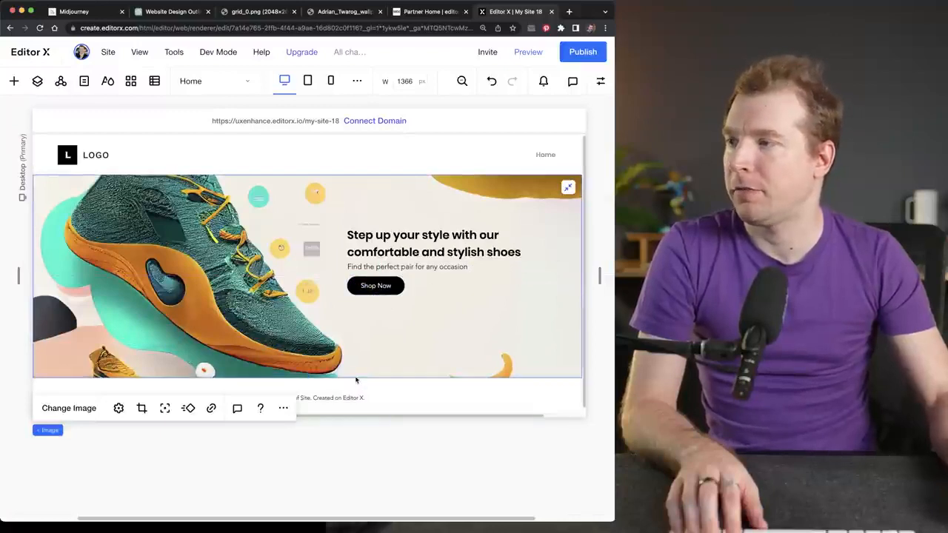
- Select the hero section and extend its lower edge downward to make it tall enough for the whole shoe
click(38, 81)
click(66, 180)
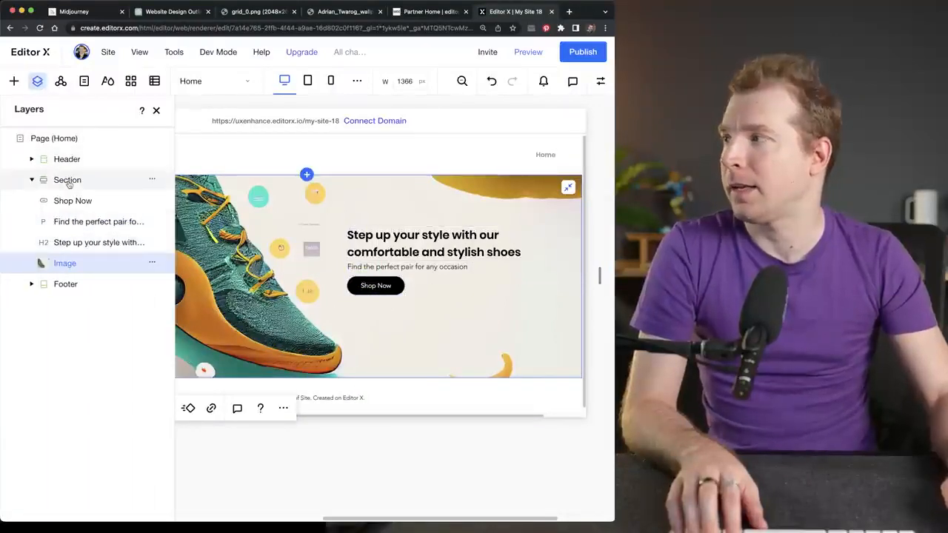
click(37, 82)
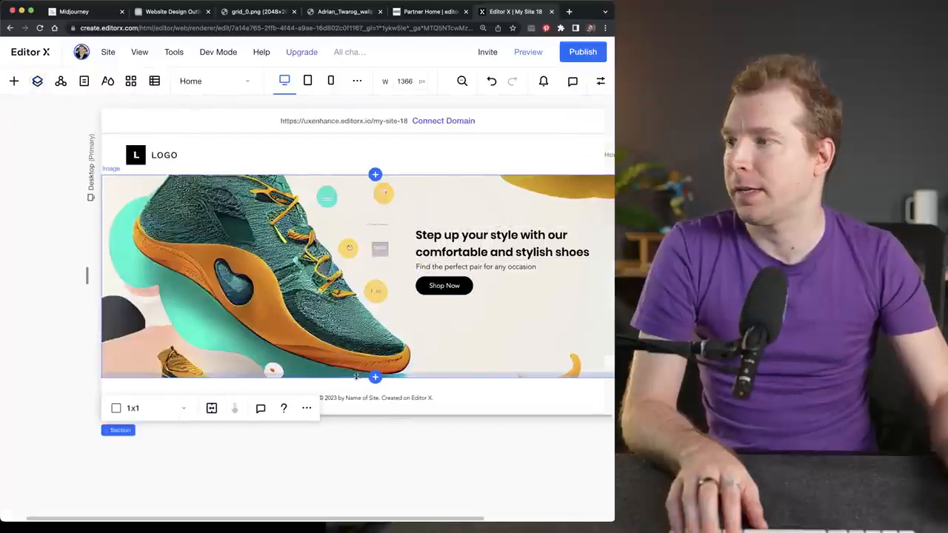
drag(355, 376, 374, 442)
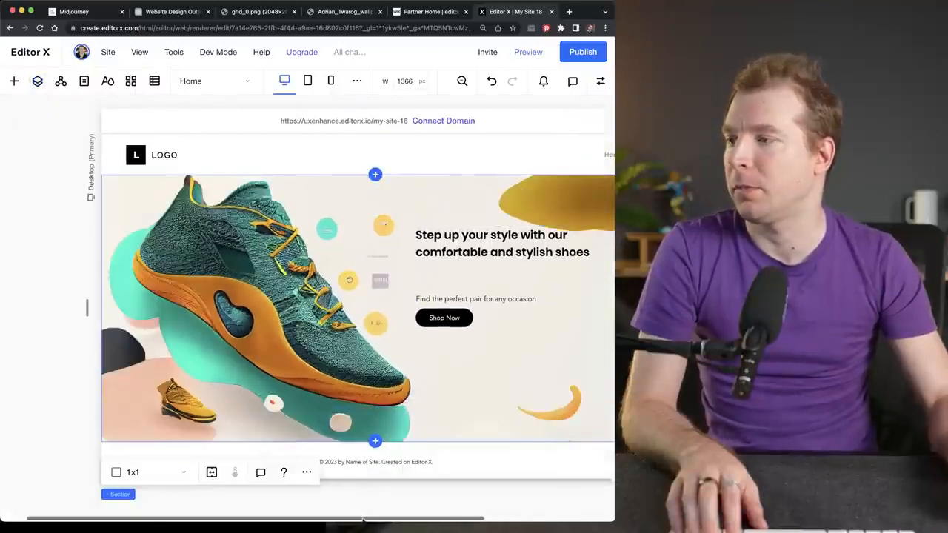
- Move the title down directly above the tagline and shift the Shop Now button slightly lower beneath the tagline
drag(363, 519, 406, 520)
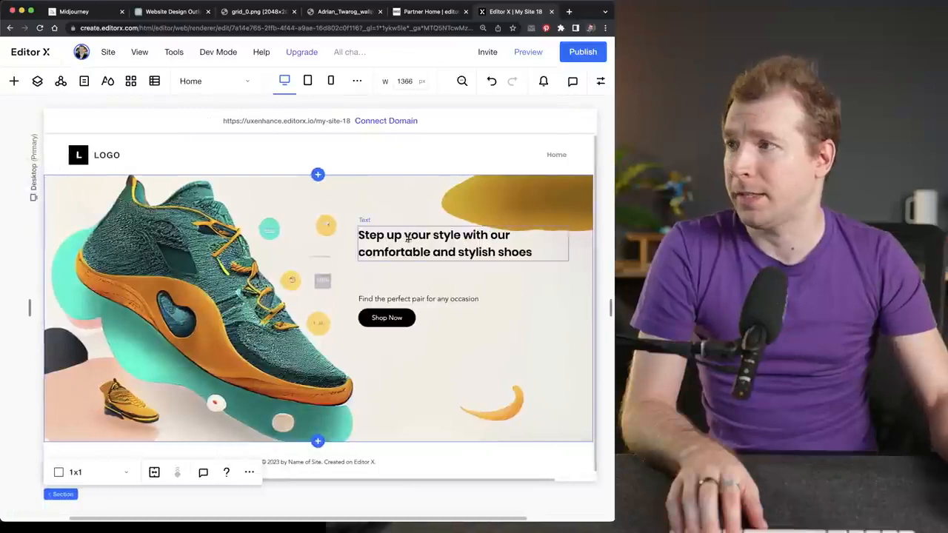
drag(407, 238, 407, 270)
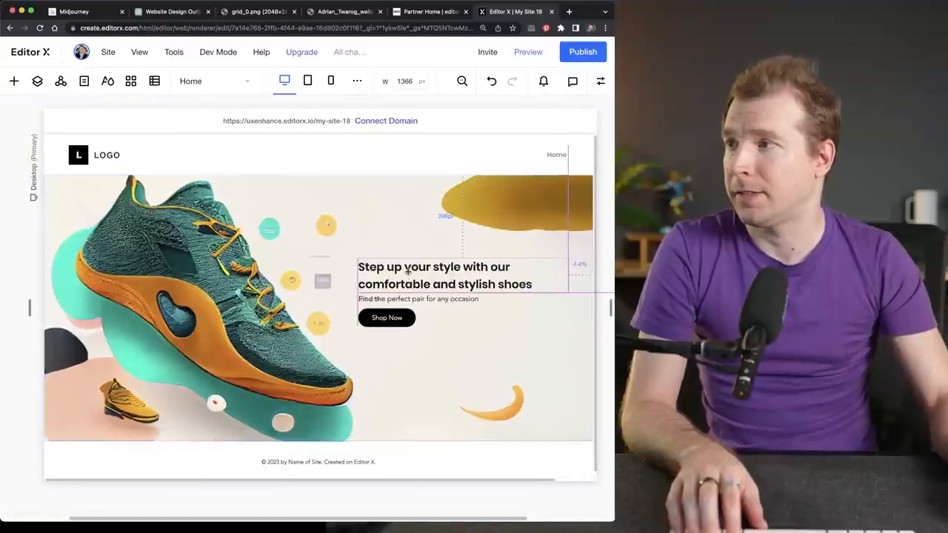
click(391, 318)
drag(390, 317, 391, 324)
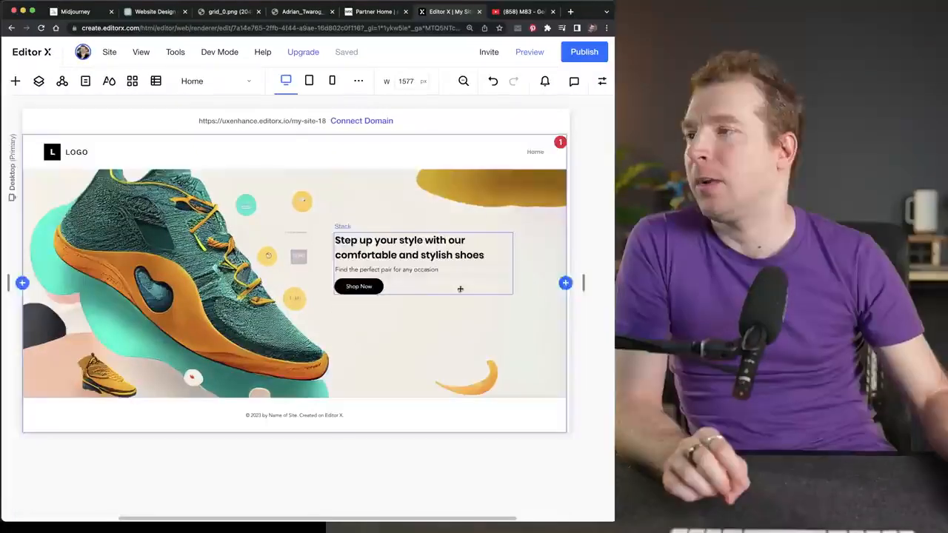
- Check how the hero section responds by narrowing the desktop canvas to about 1367 px
click(459, 290)
click(518, 305)
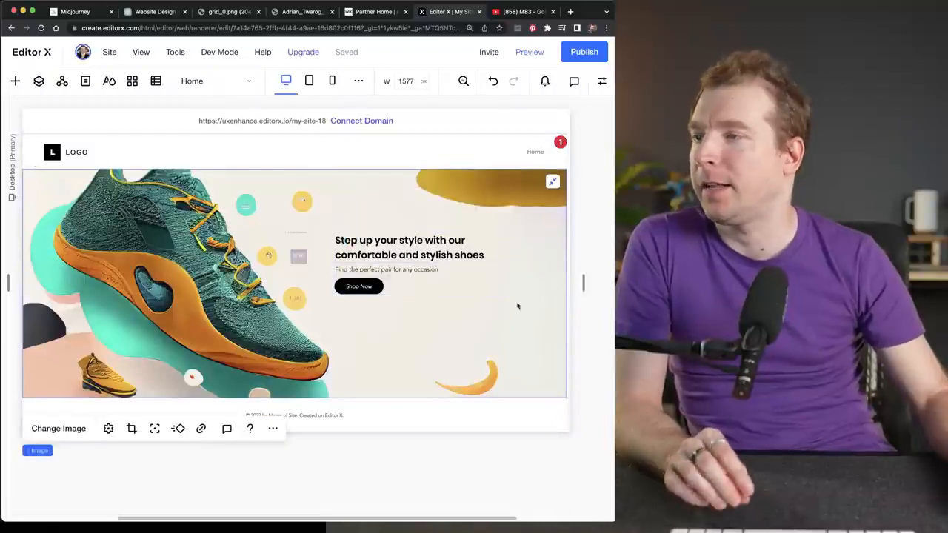
drag(583, 283, 454, 286)
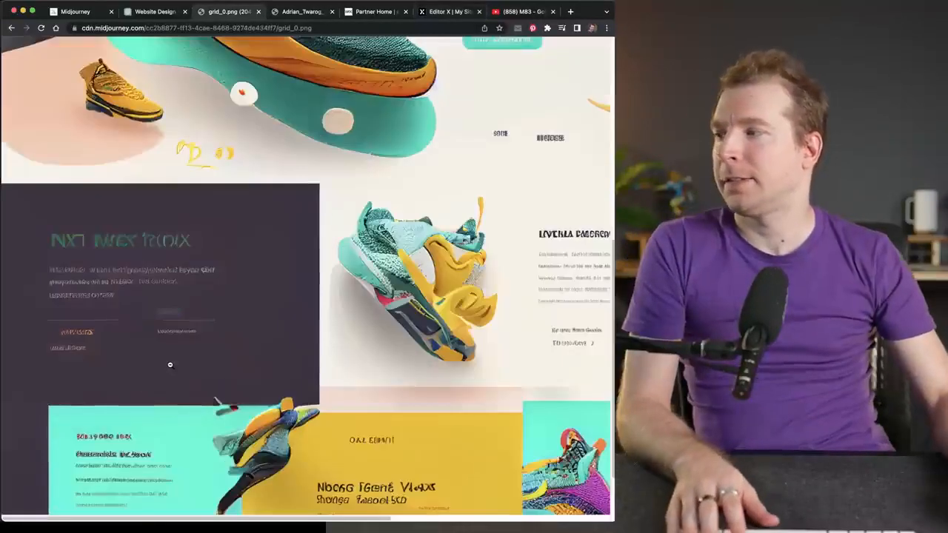
- Review the area below the hero in the Midjourney design image and add a blank section beneath the hero in Editor X
scroll(118, 344, down, 1)
click(63, 323)
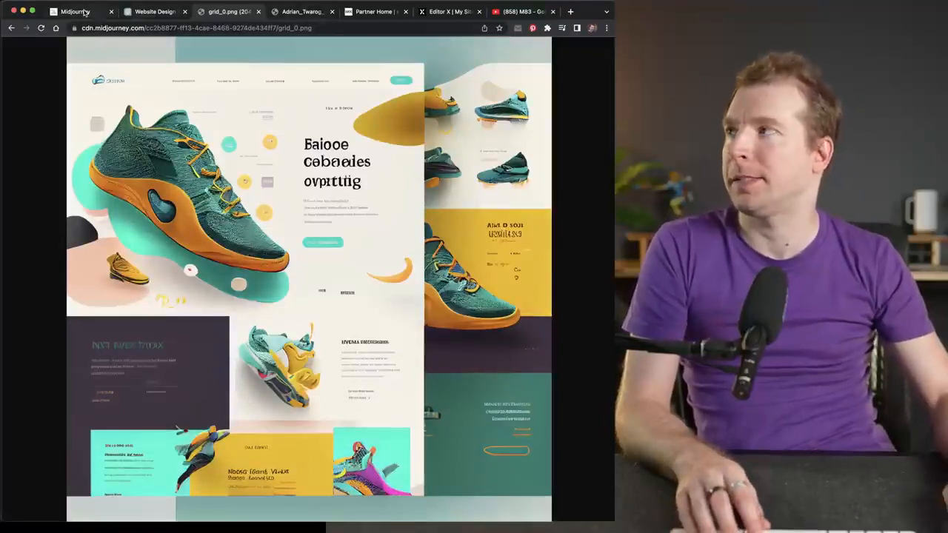
click(453, 12)
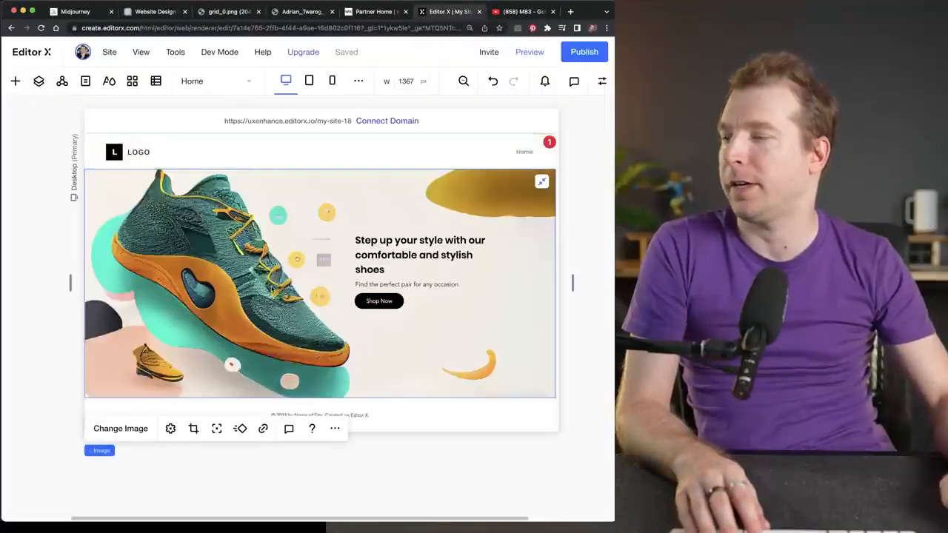
click(319, 399)
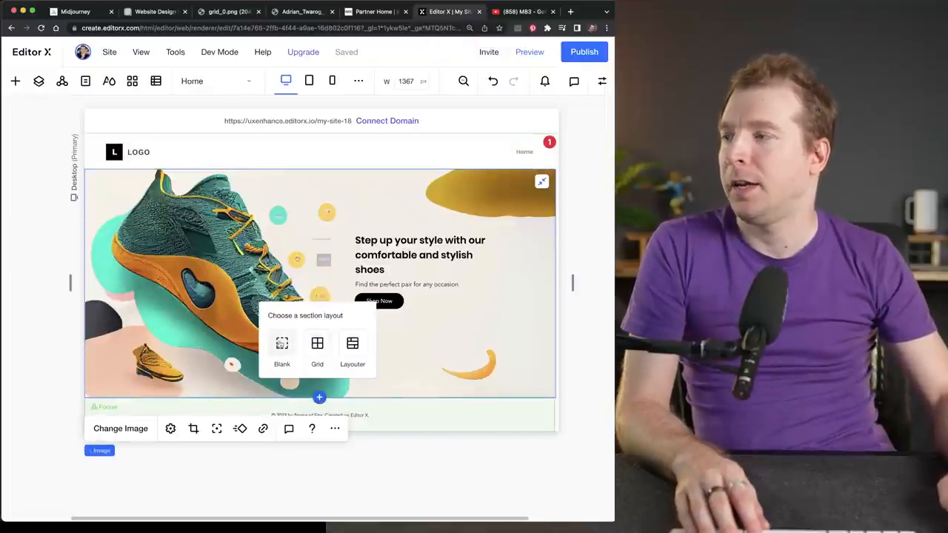
click(281, 344)
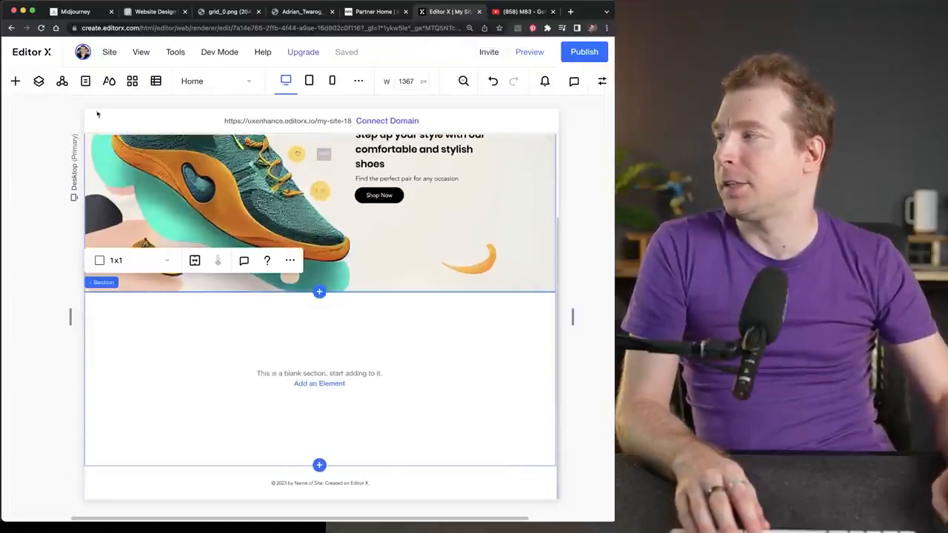
- Add a container element to the blank section, overlapping the boundary with the hero section
click(15, 81)
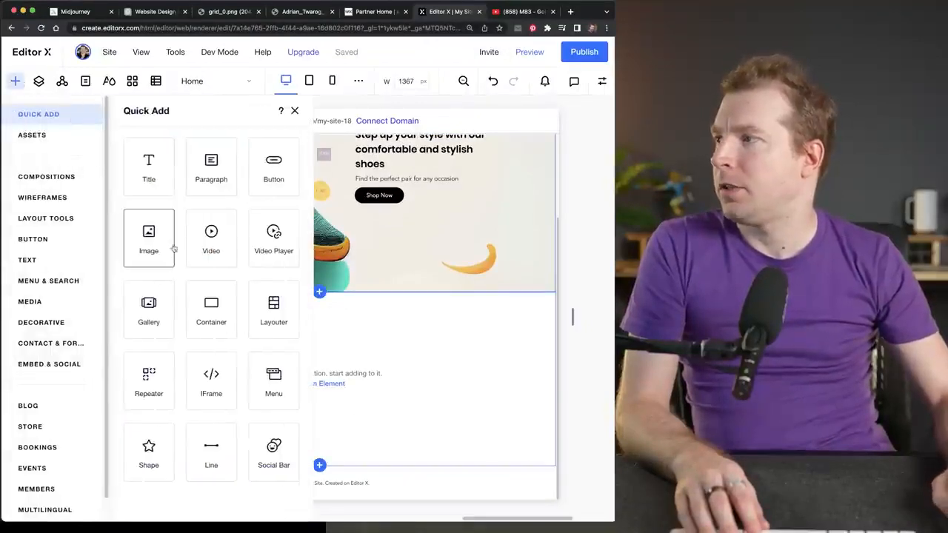
click(208, 309)
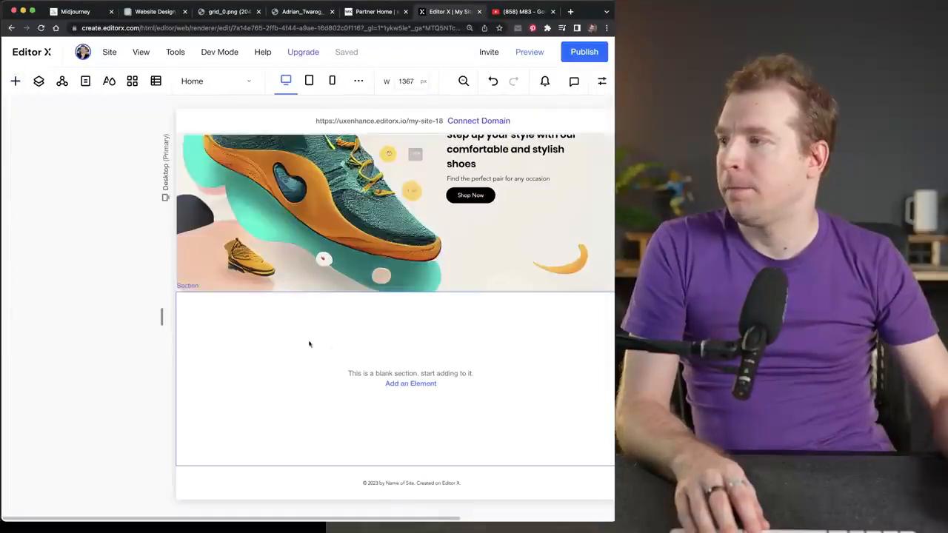
click(277, 346)
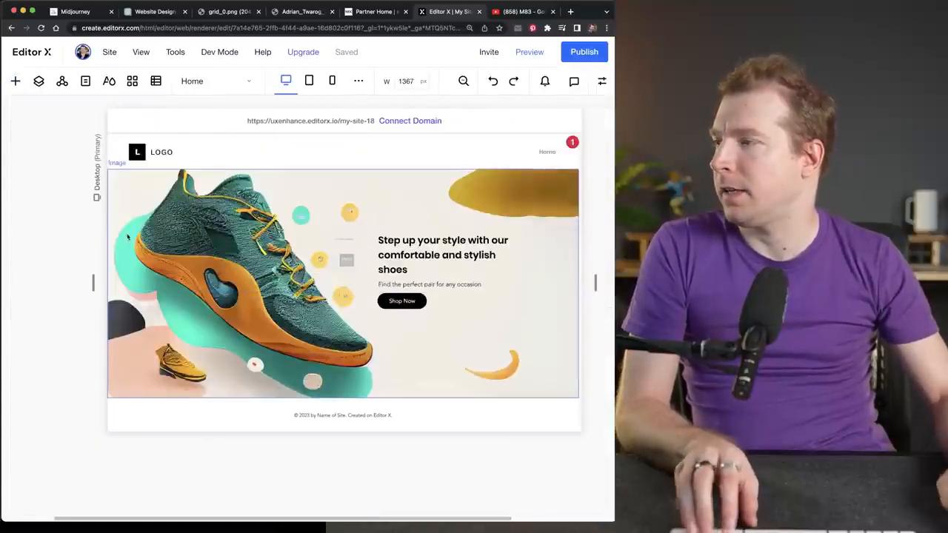
click(14, 81)
drag(195, 311, 374, 446)
scroll(330, 441, down, 3)
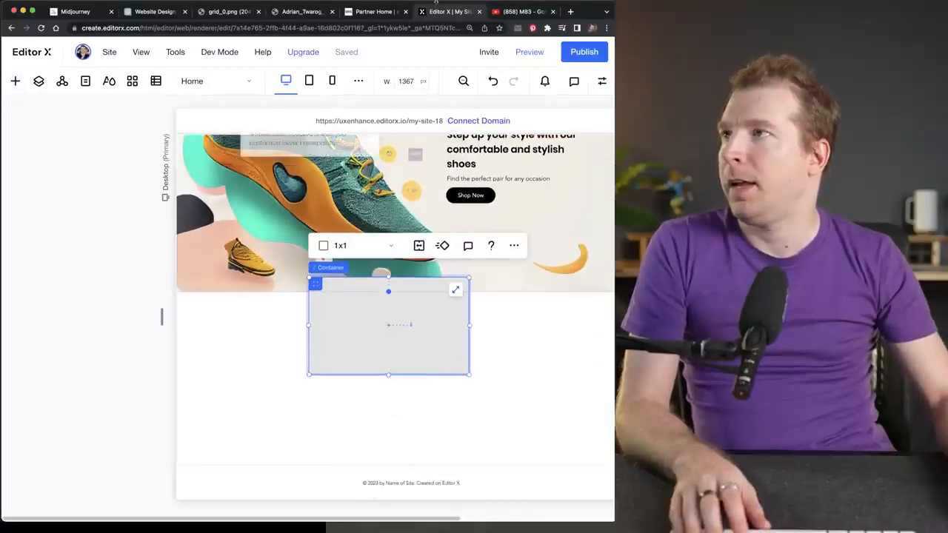
- Close the browser tabs holding the shoe image and the Partner Dashboard
click(301, 12)
key(super+w)
key(super+w)
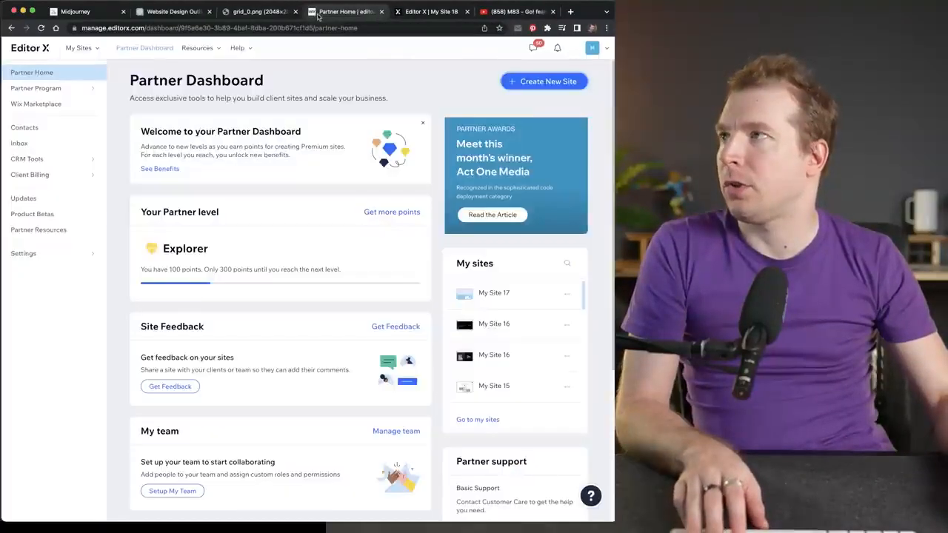
- Switch to the full Midjourney design image and save it as grid_0.png
click(277, 13)
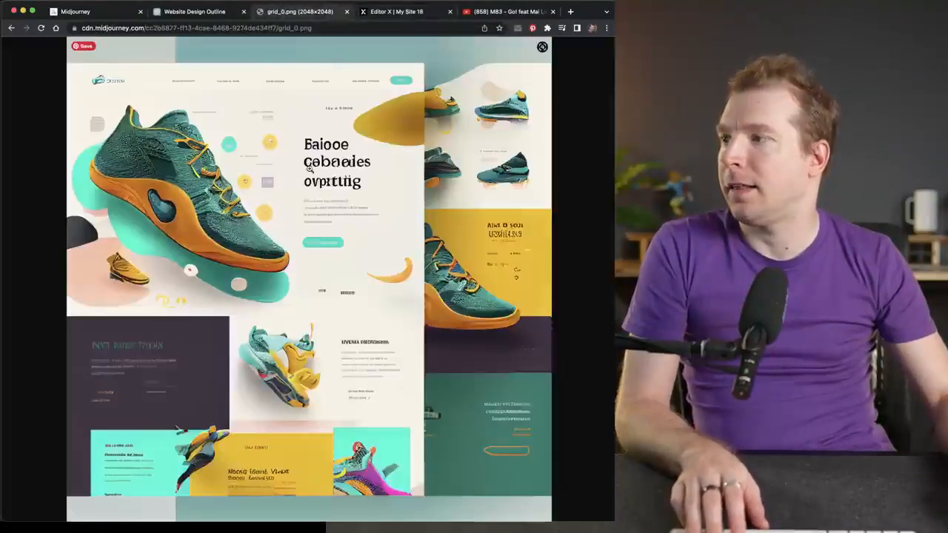
click(191, 332)
right_click(224, 294)
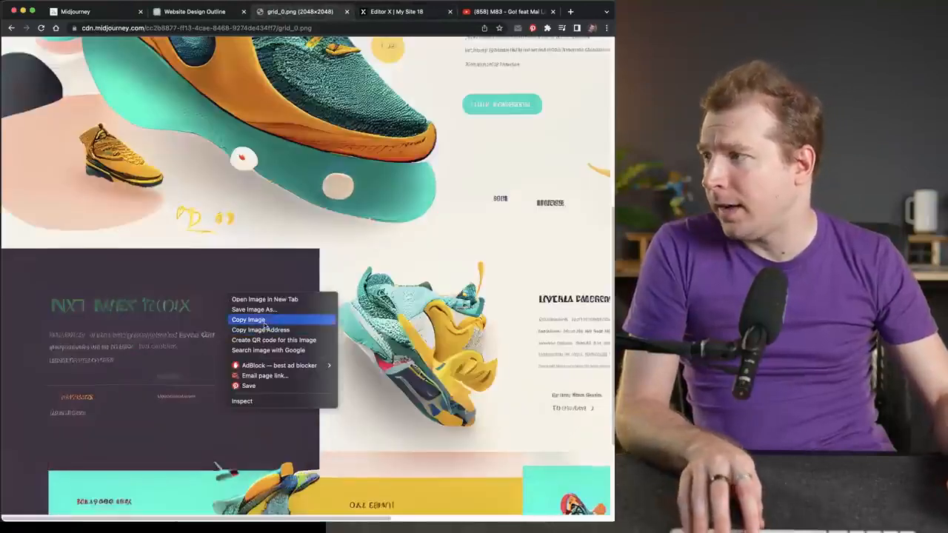
click(235, 272)
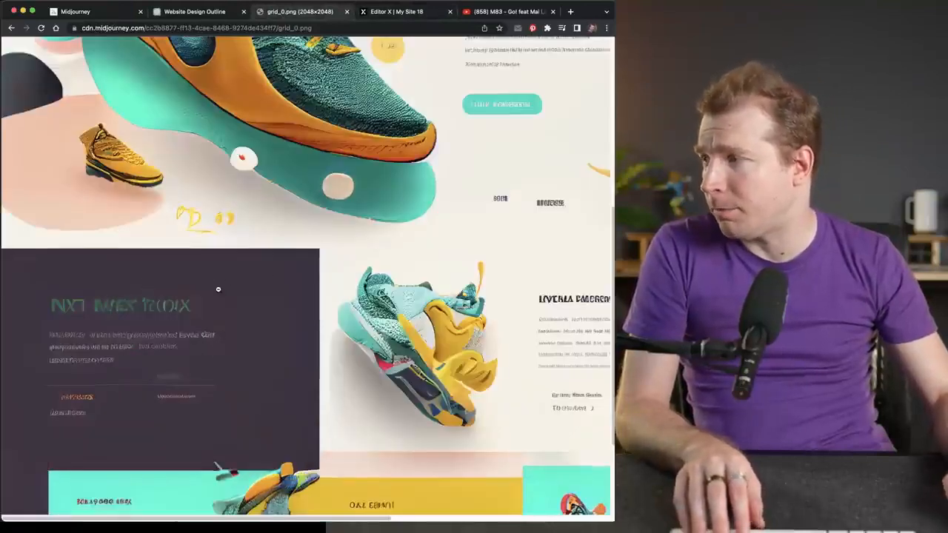
click(217, 289)
right_click(244, 144)
click(275, 161)
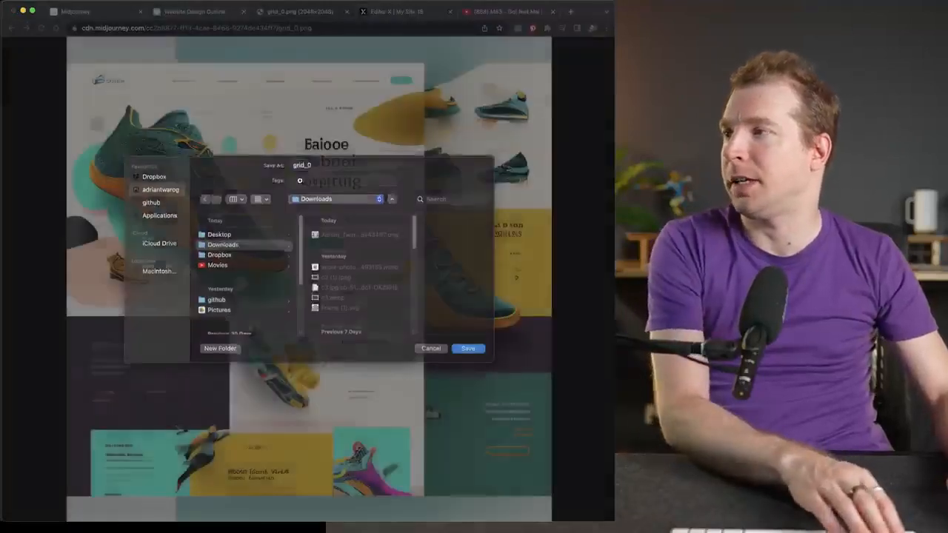
key(Return)
- Return to Editor X and add an image element to the new section, over the grey container
click(395, 12)
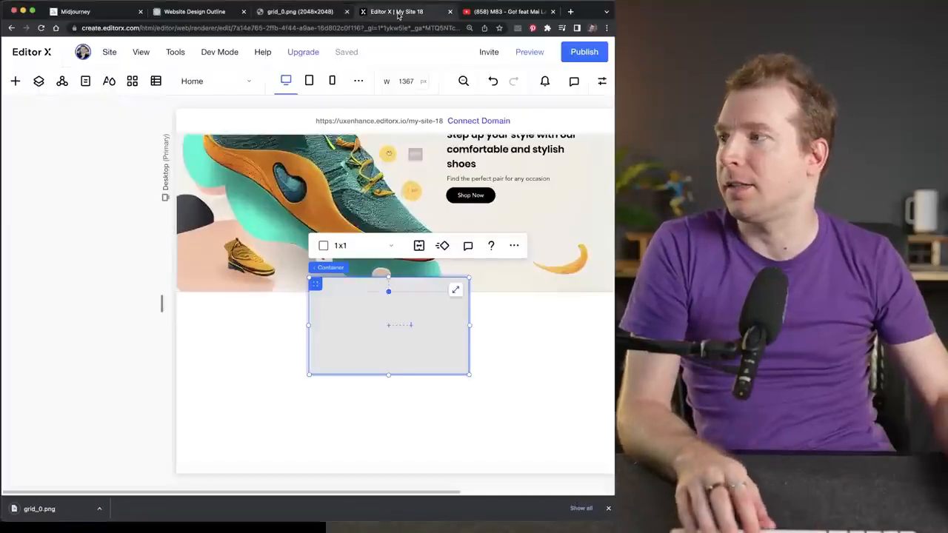
click(277, 381)
click(15, 82)
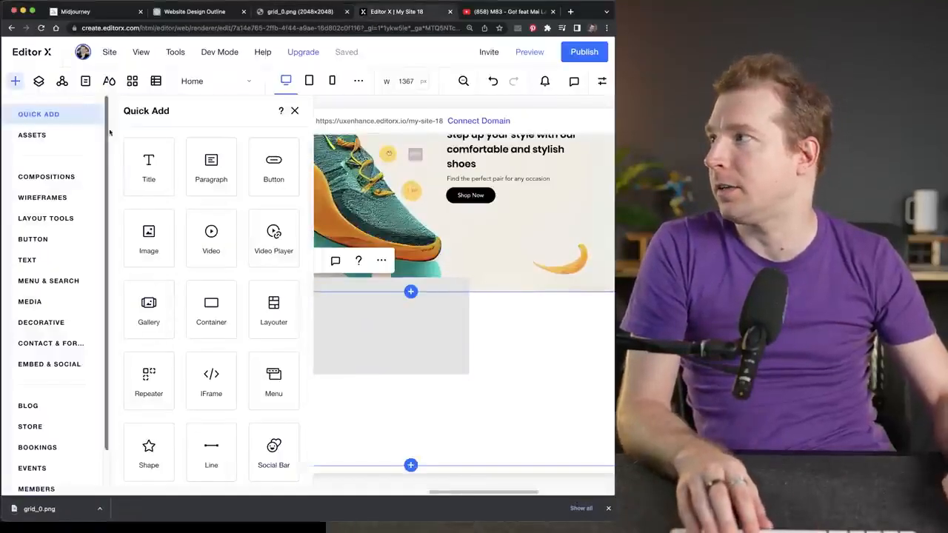
drag(153, 239, 389, 297)
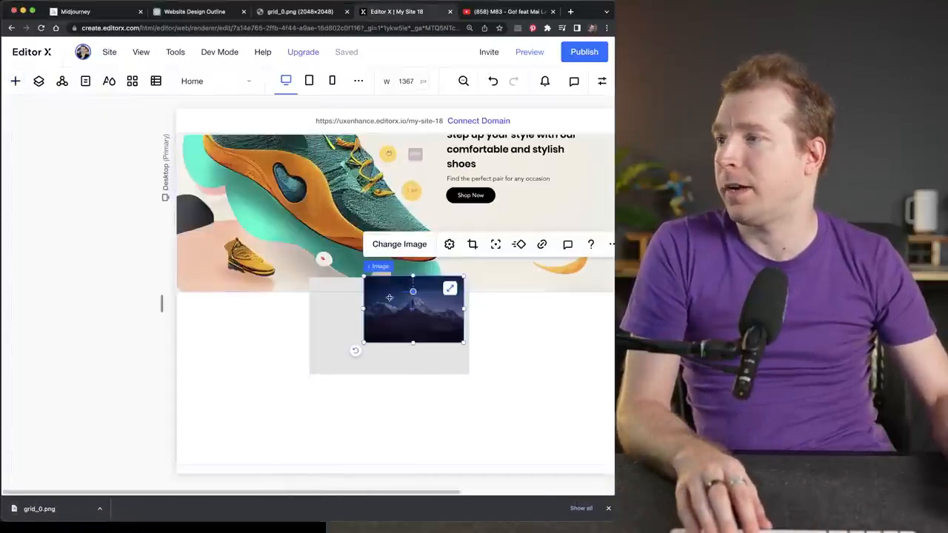
- Replace the placeholder picture with the full website design PNG uploaded from the Downloads folder
click(390, 244)
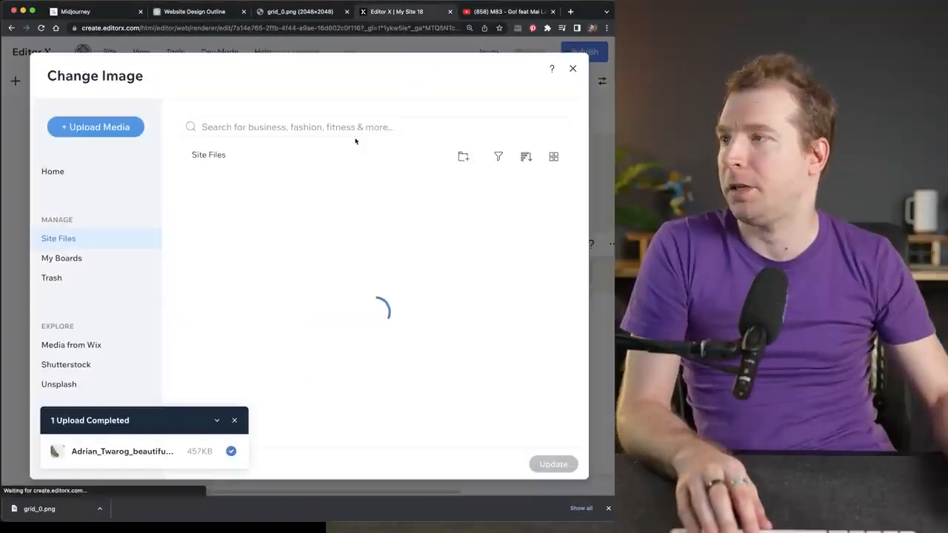
click(137, 127)
click(344, 291)
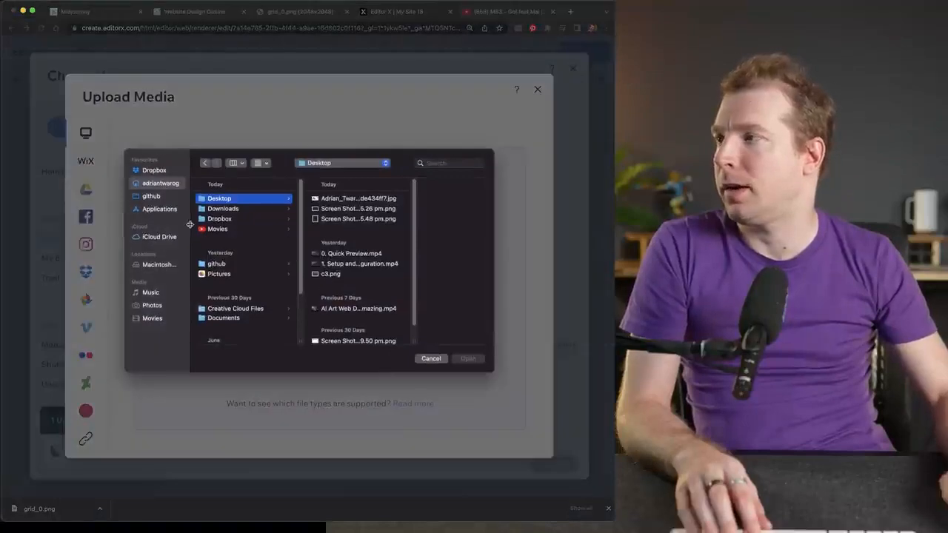
click(345, 198)
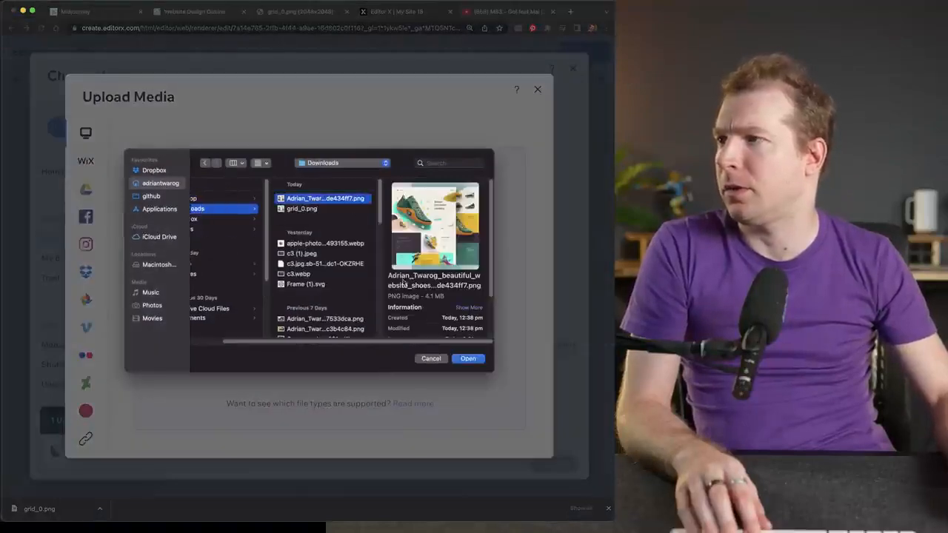
click(466, 359)
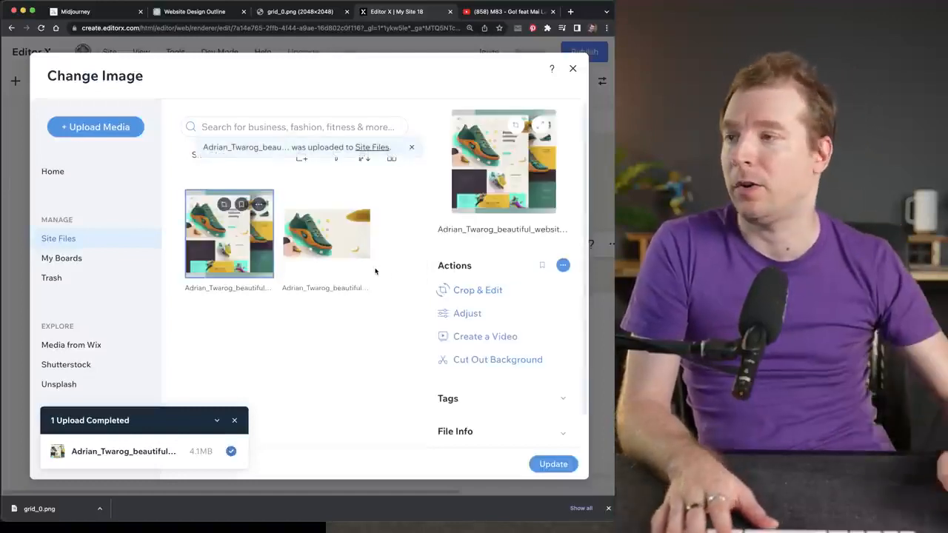
click(553, 464)
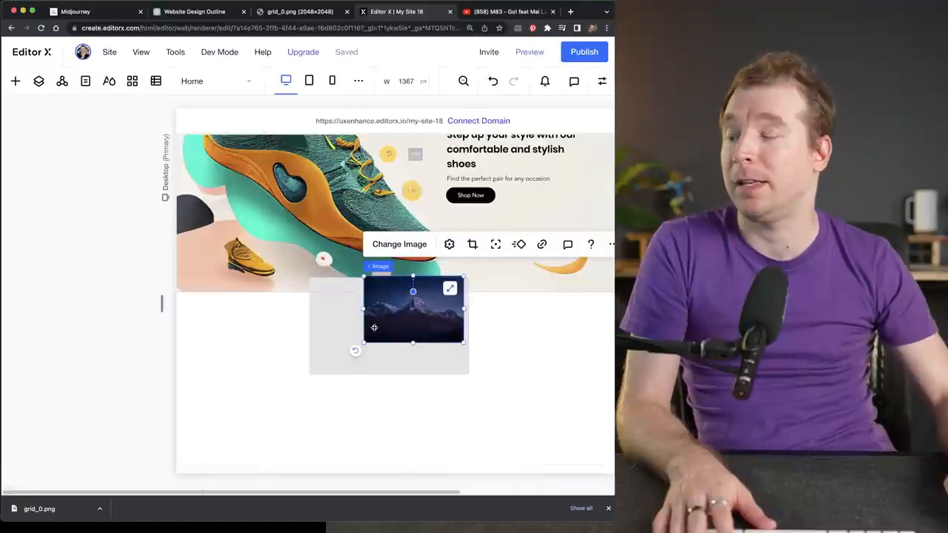
- Move the design image to the left side of the new section and place the container beside it, fully below the hero
drag(424, 317, 251, 377)
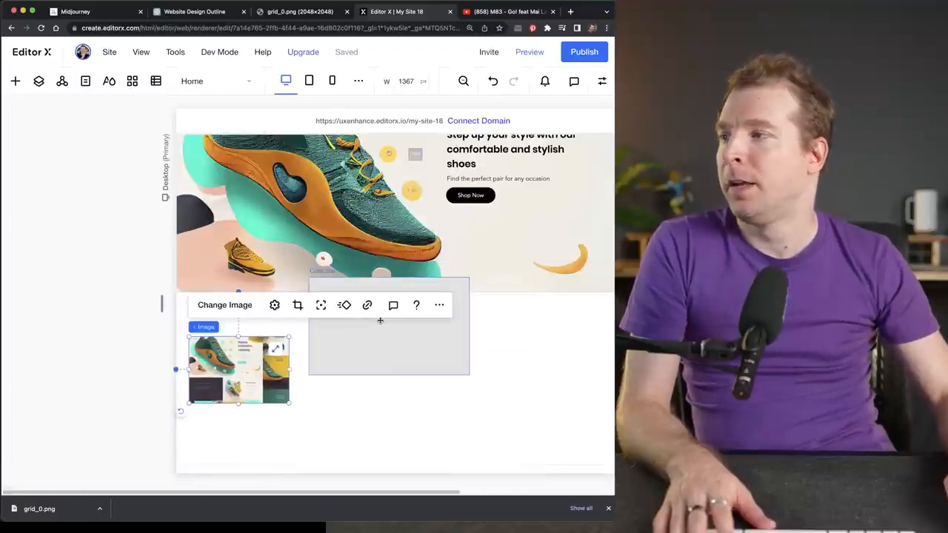
click(386, 341)
drag(386, 341, 395, 349)
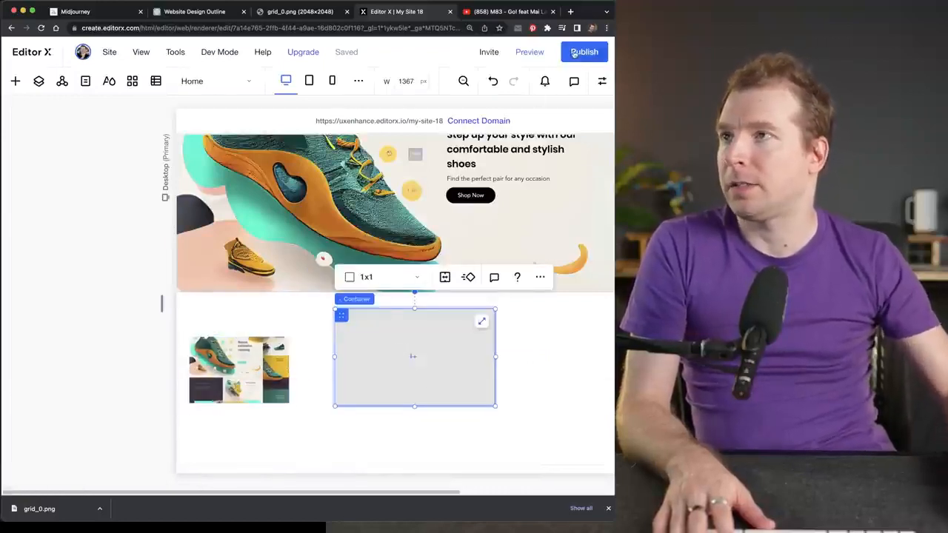
- Open the design settings of the grey container in the new section
click(603, 81)
scroll(565, 338, down, 3)
scroll(539, 144, up, 3)
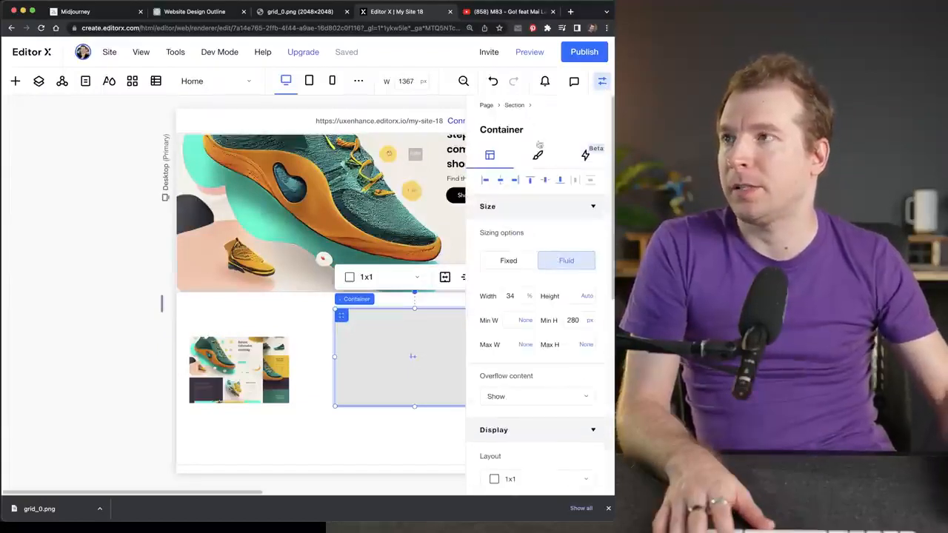
click(538, 156)
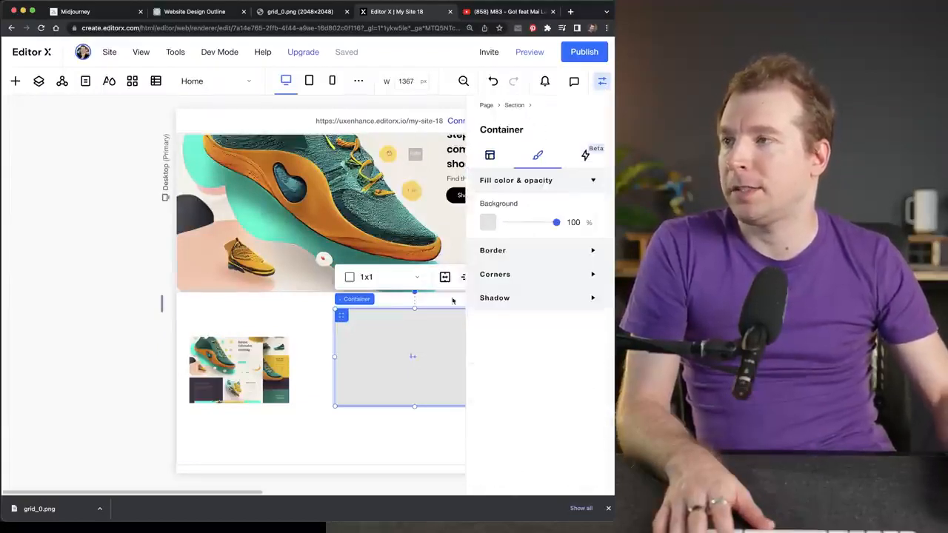
click(488, 222)
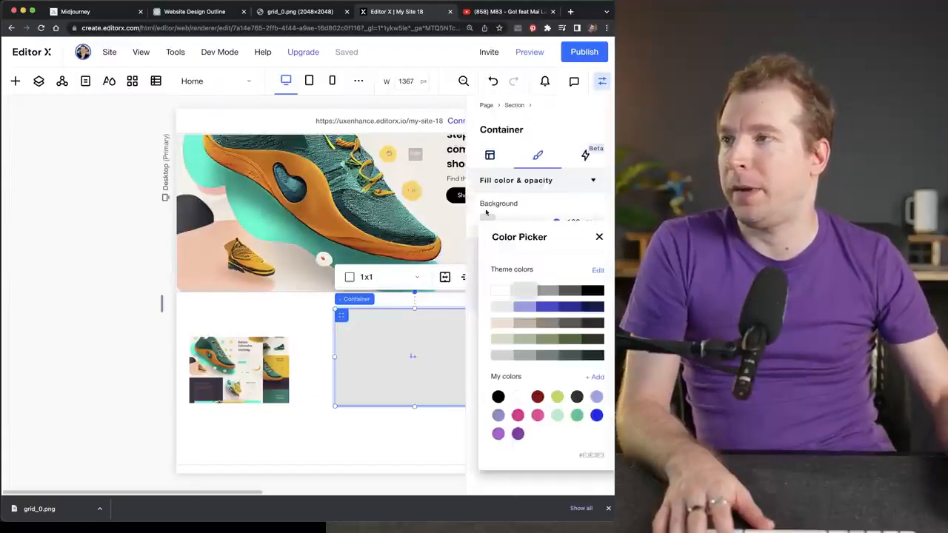
click(596, 378)
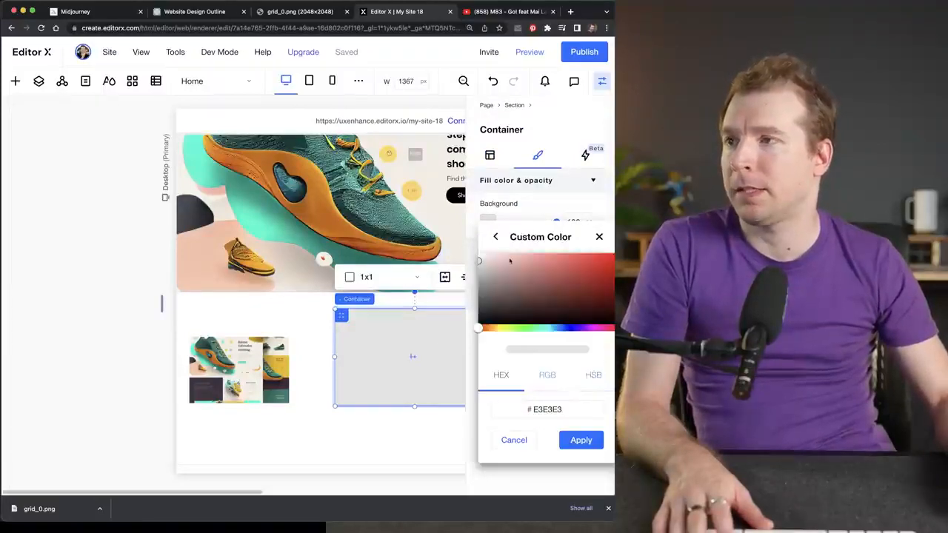
click(238, 378)
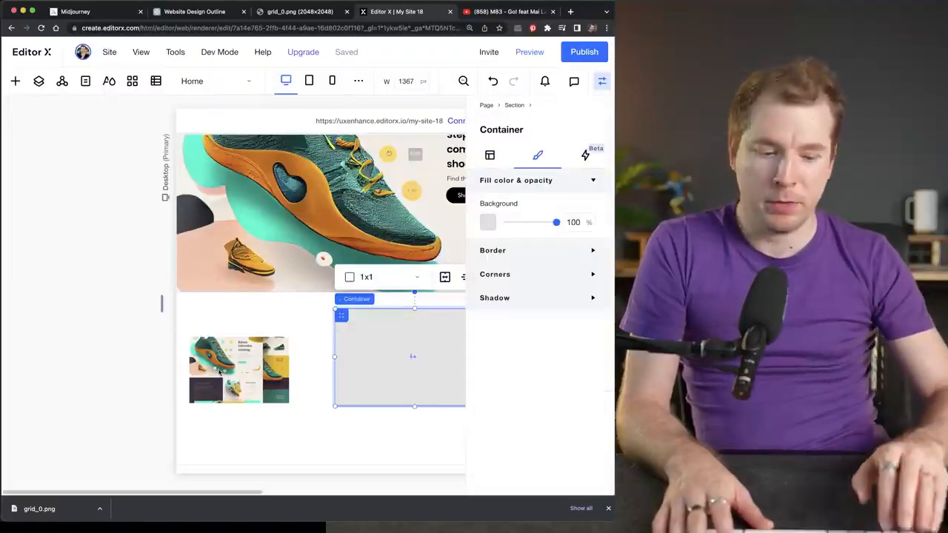
- Open the browser's developer tools and add a color: red declaration to the body element's inline styles
key(XF86AudioLowerVolume)
key(super+alt+j)
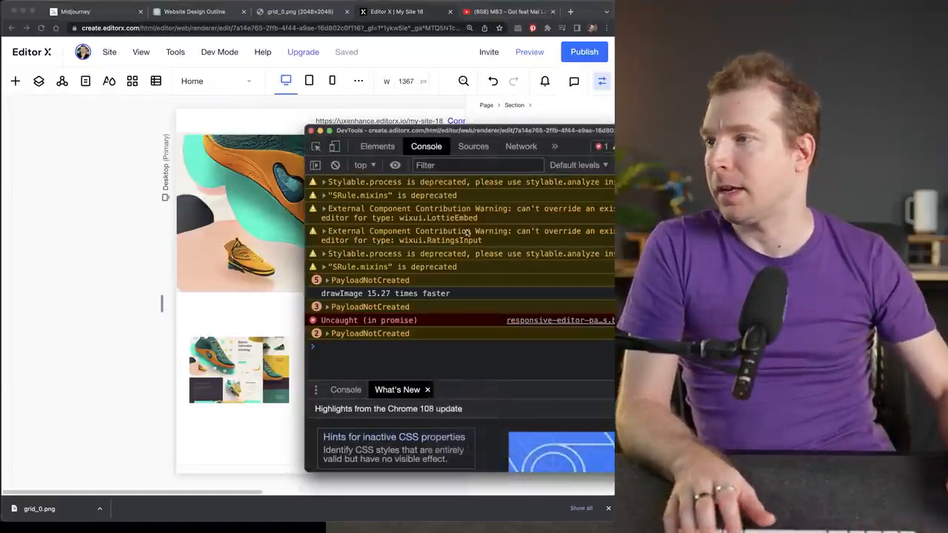
click(377, 146)
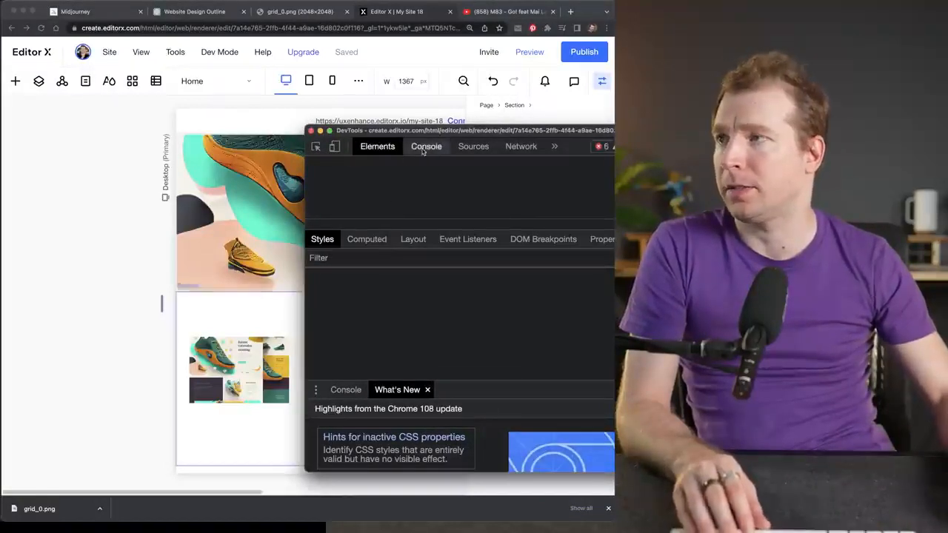
click(426, 146)
click(365, 148)
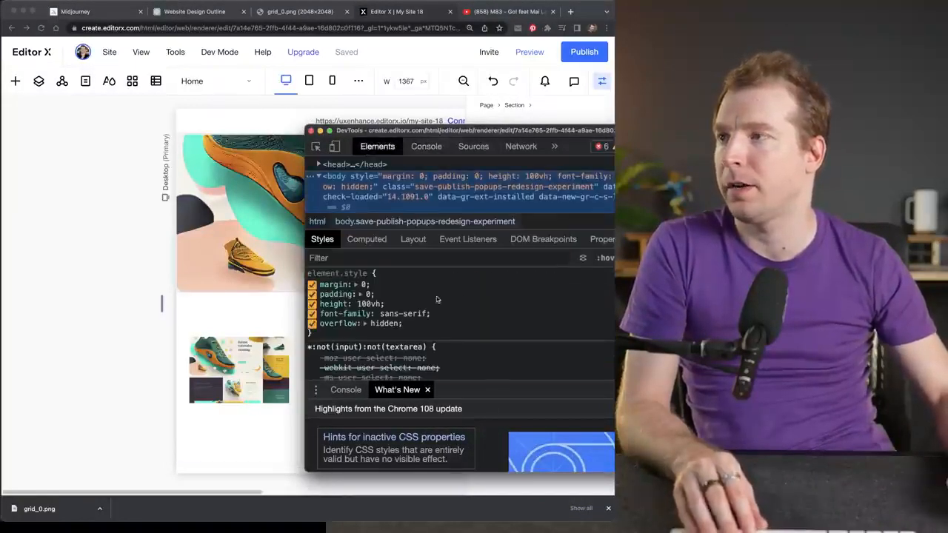
click(396, 275)
text(color:red)
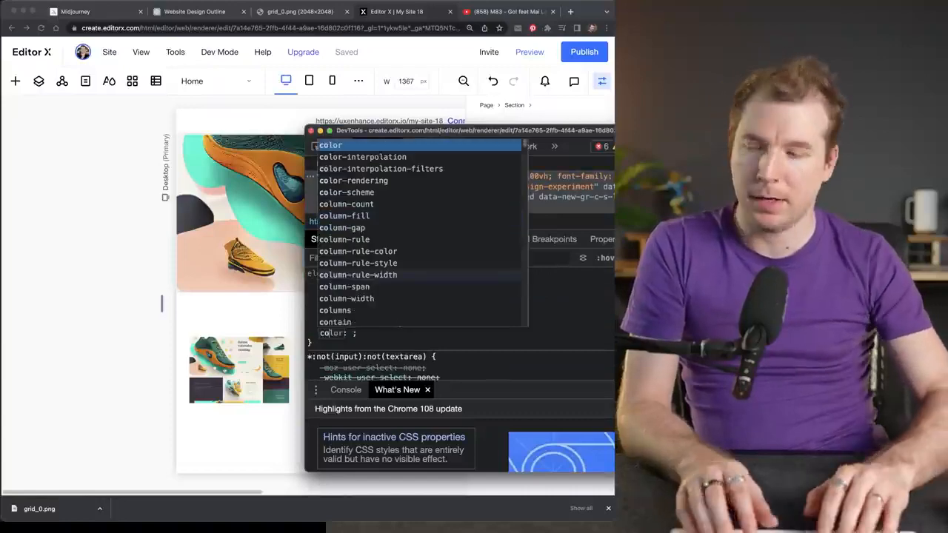
key(Return)
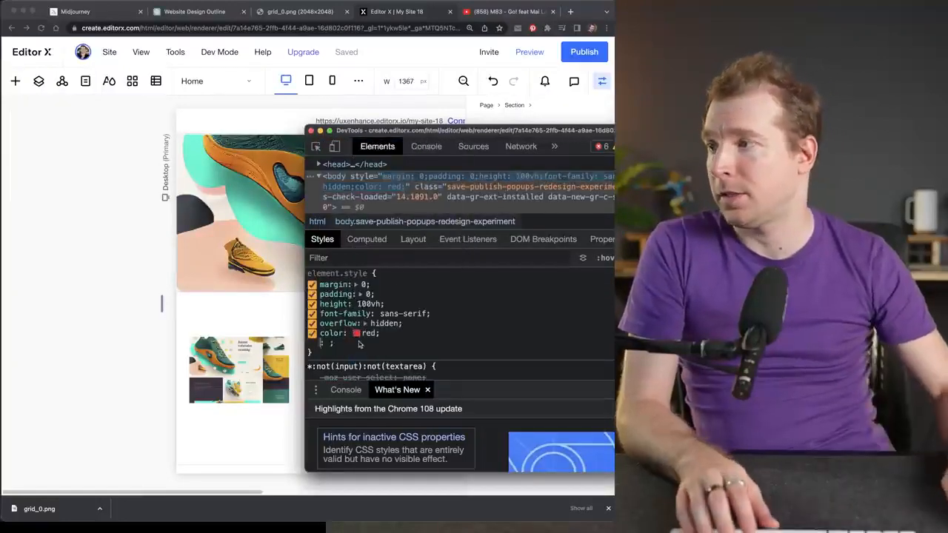
- Sample the dark purple #3e3442 from the design image with the eyedropper, copy its hex code and close the developer tools
click(357, 334)
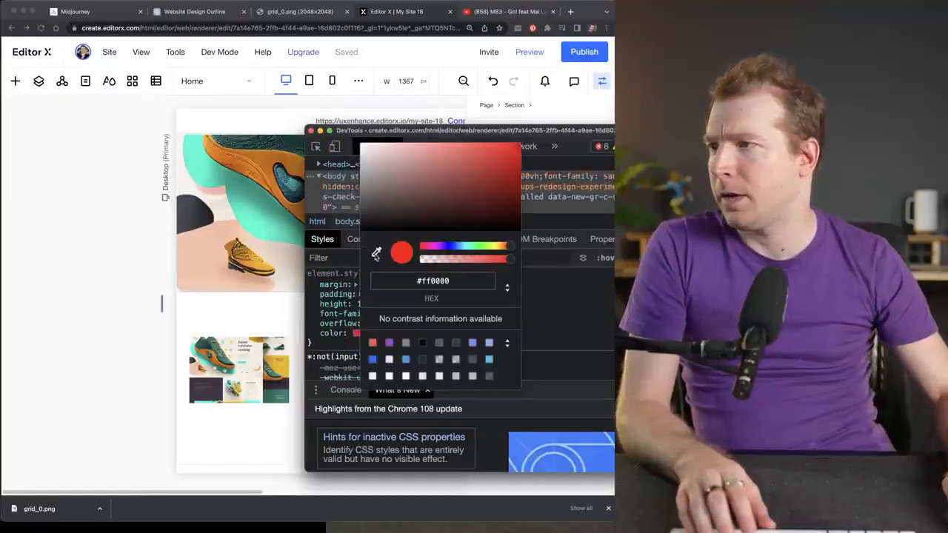
click(376, 254)
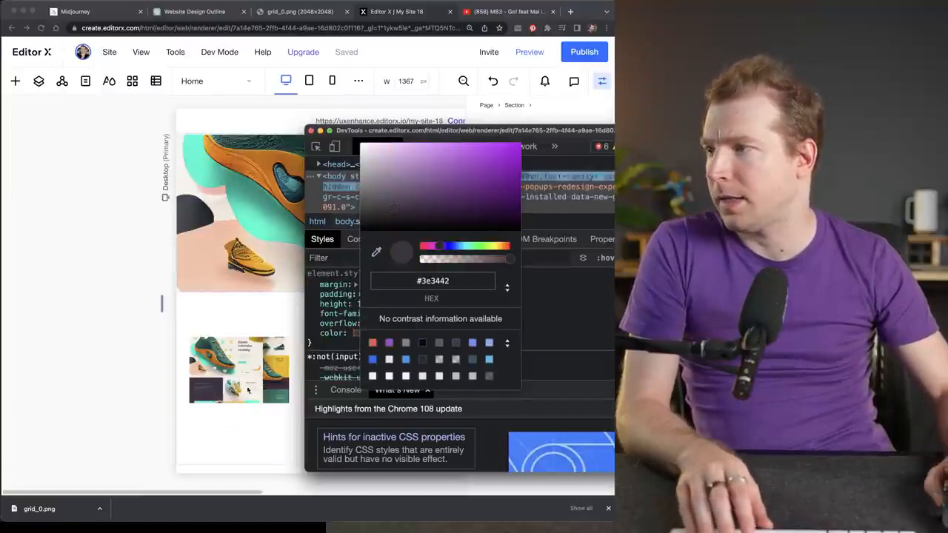
key(Escape)
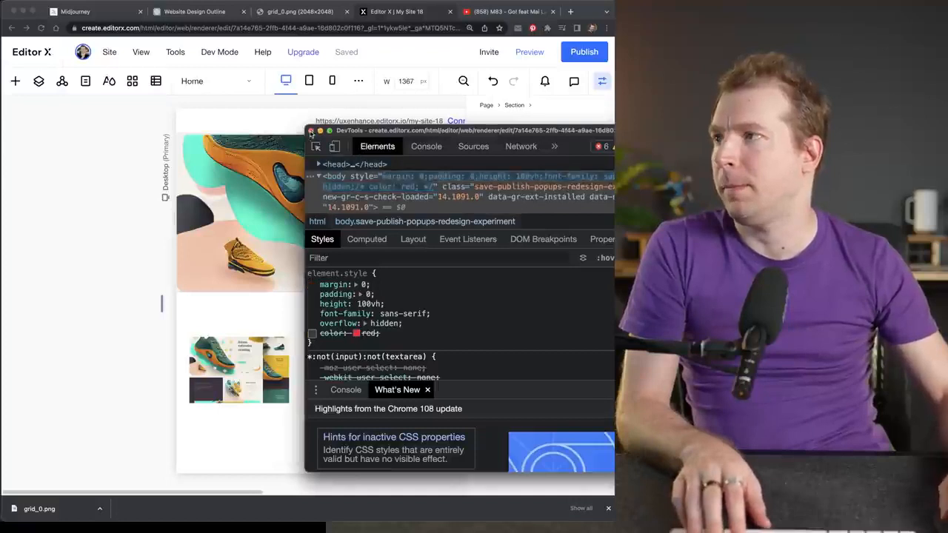
click(310, 130)
- Set the container's background fill to the custom color #3E3442
click(487, 223)
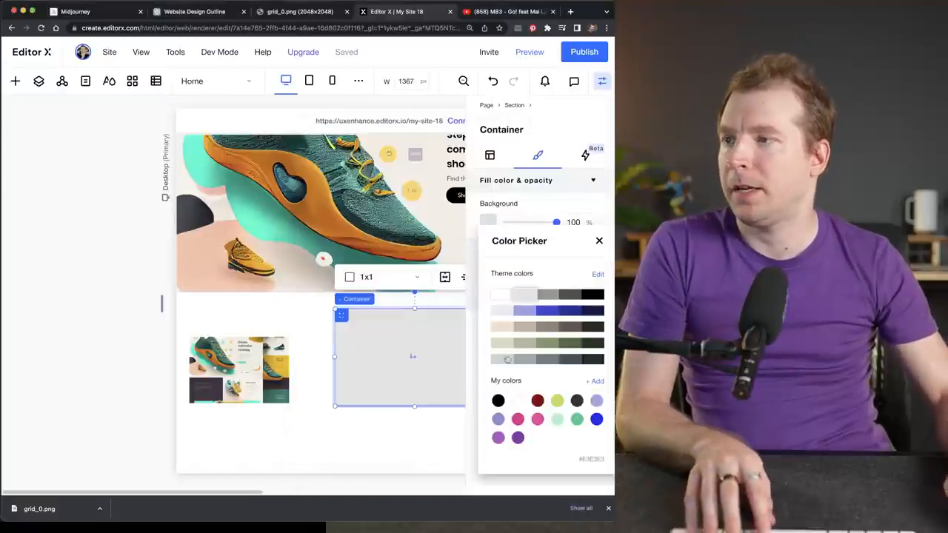
click(595, 382)
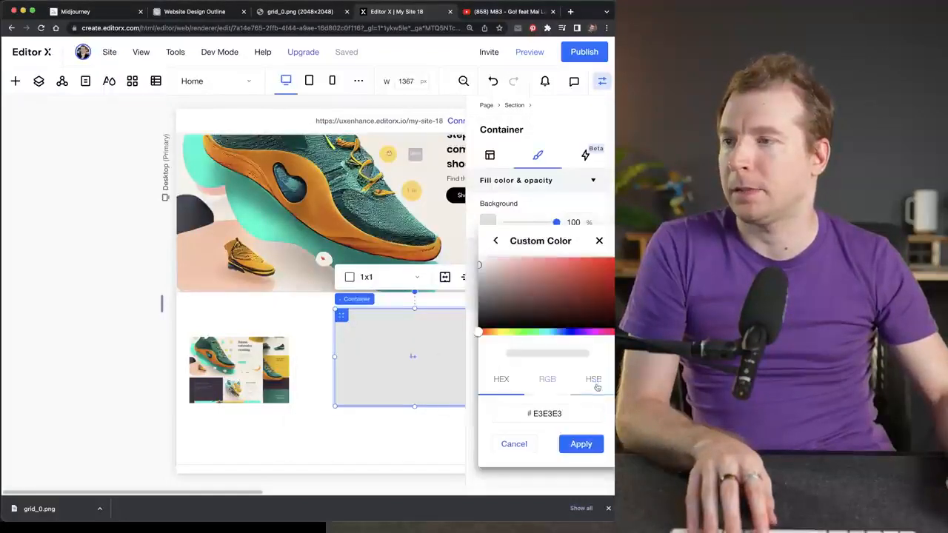
key(super+v)
double_click(550, 414)
text(3E3442)
click(570, 444)
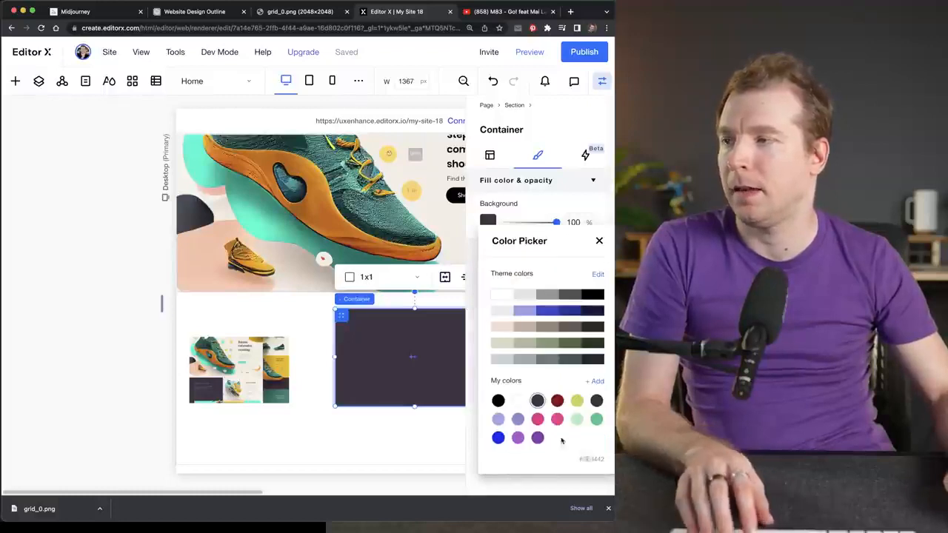
- Move the design image up onto the hero and fit the dark container to the section's left edge, about 298 px tall
click(242, 361)
drag(242, 360, 253, 253)
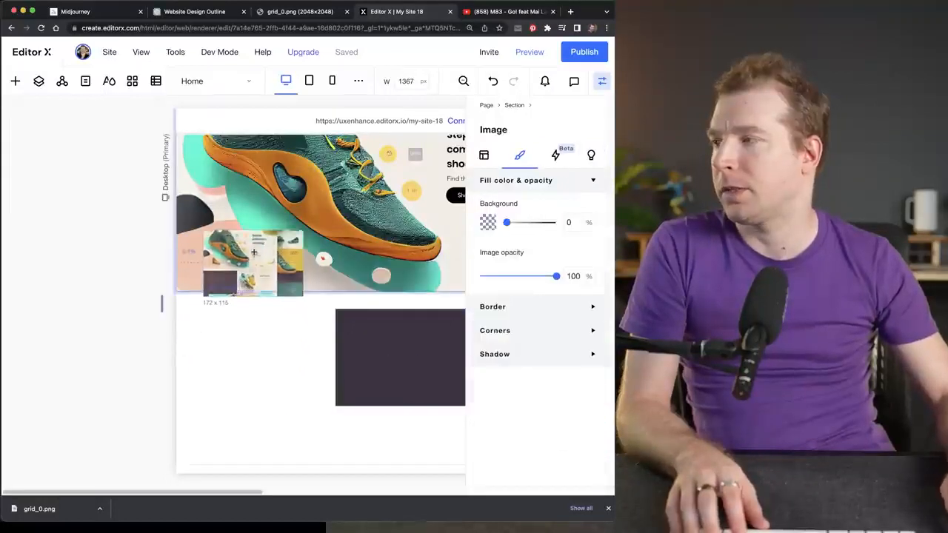
drag(378, 338, 245, 334)
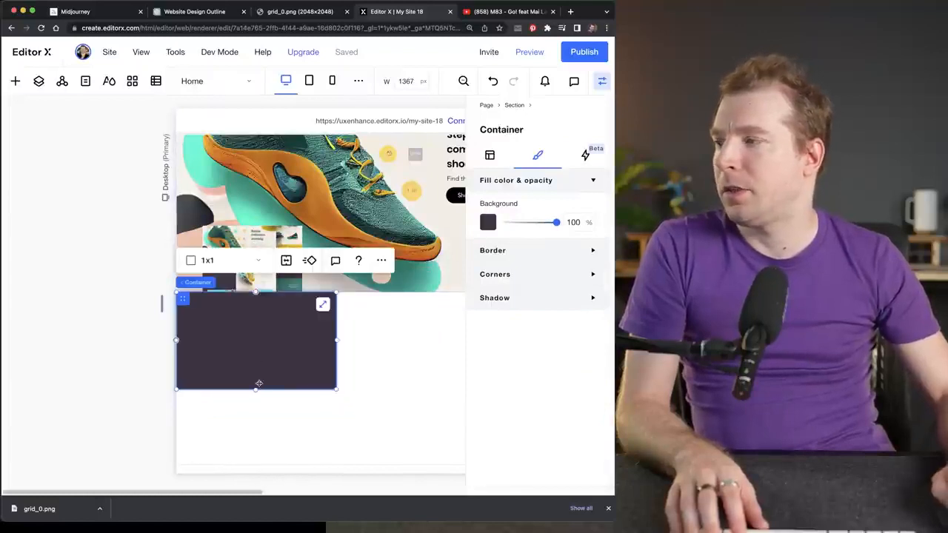
drag(256, 388, 253, 463)
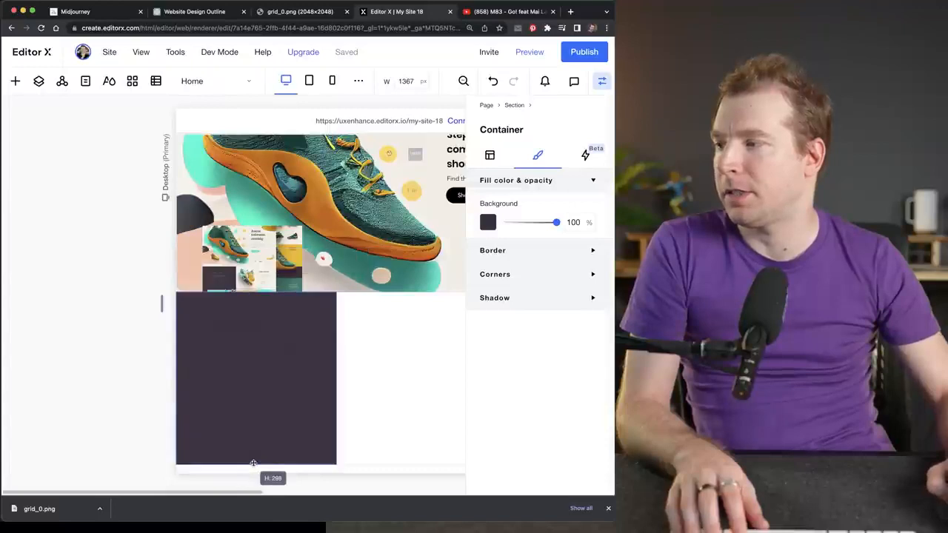
click(360, 423)
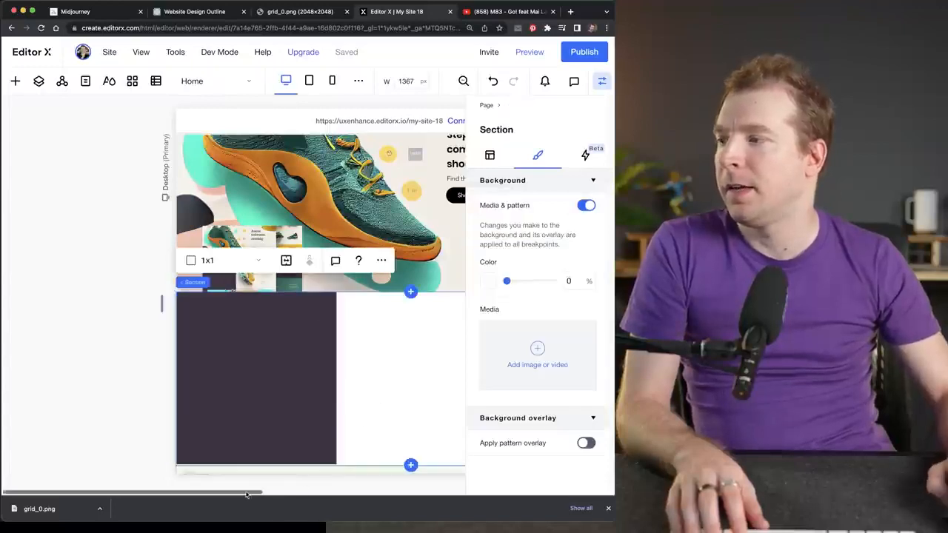
- Move the design image further right on the hero, just below the subtitle text
scroll(283, 498, right, 3)
drag(283, 496, 299, 495)
click(173, 240)
drag(174, 240, 369, 204)
click(324, 351)
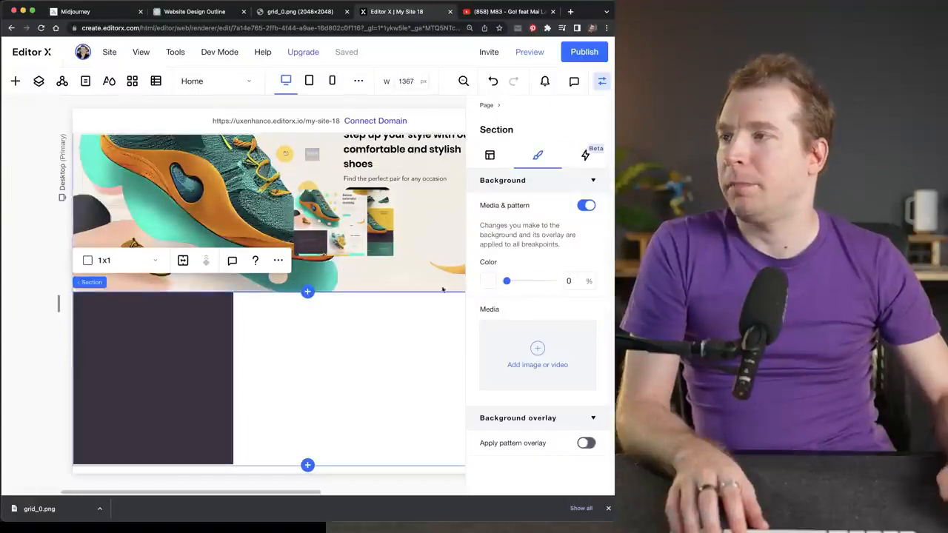
- Sample the cream color #f2eee3 with the developer tools' eyedropper, copy its hex code and close the developer tools
click(333, 228)
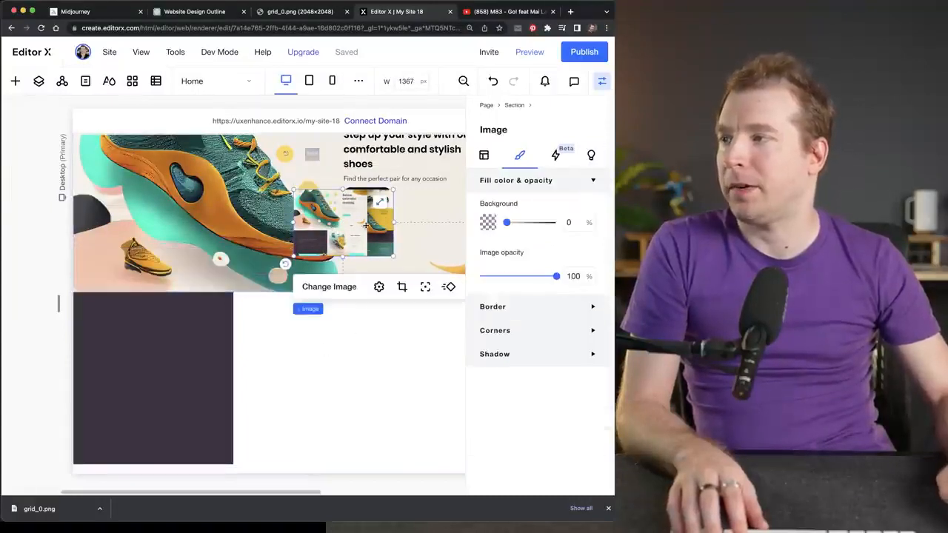
key(super+alt+i)
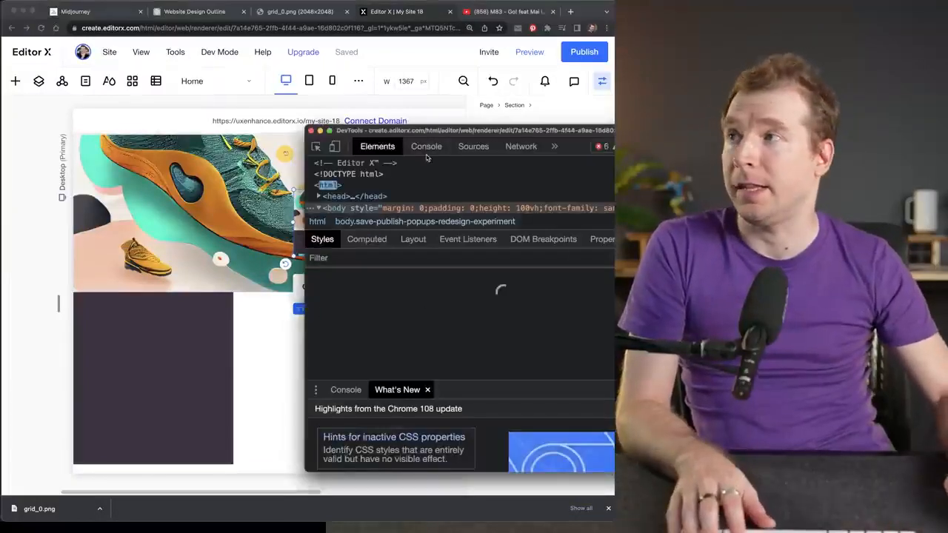
click(356, 334)
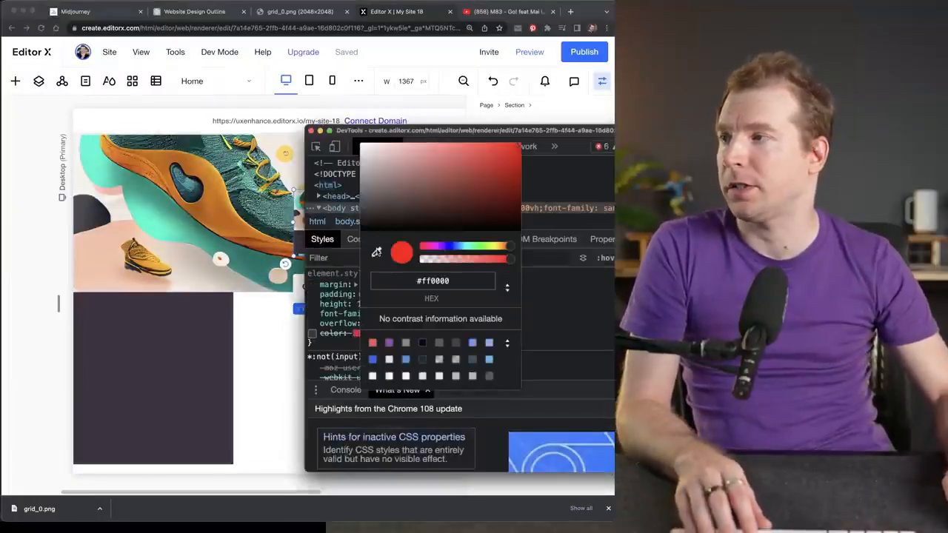
click(274, 148)
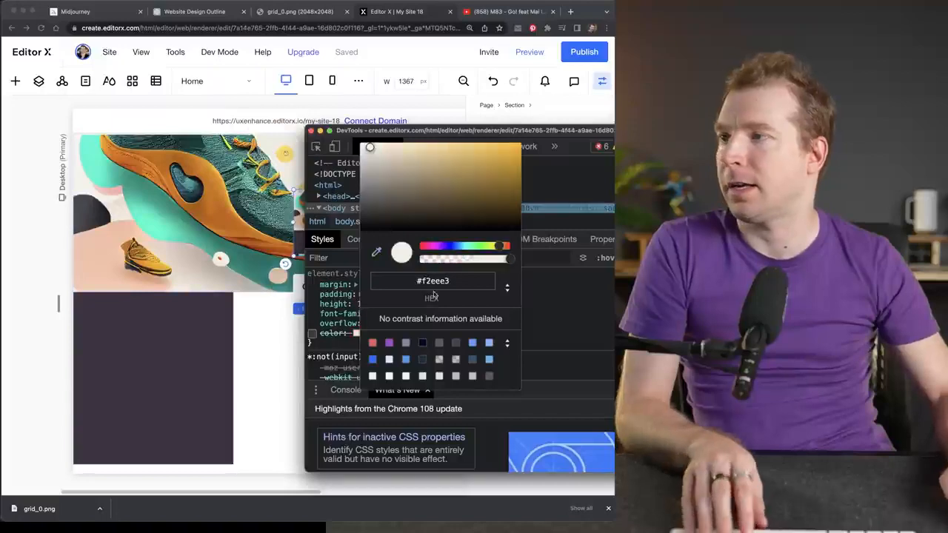
key(Escape)
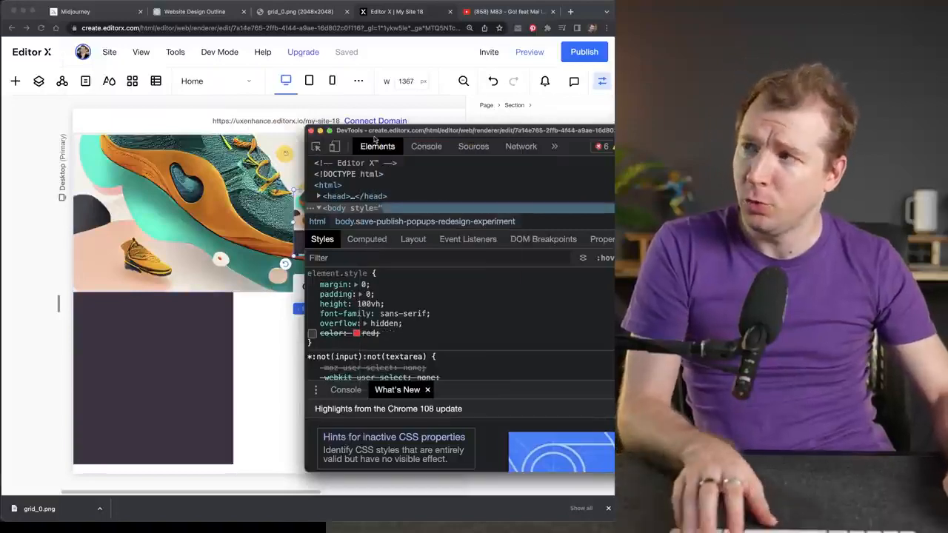
click(311, 130)
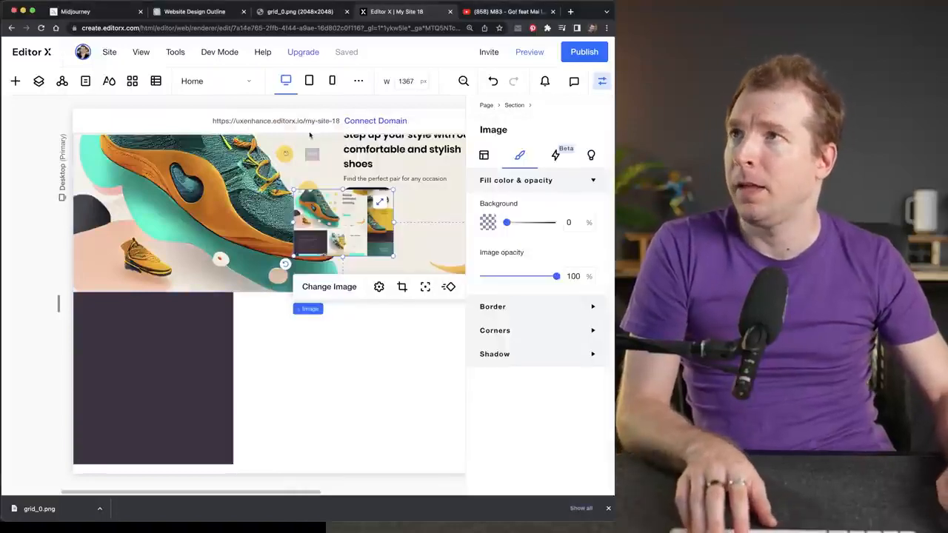
- Set the new section's background to the custom color #F2EEE3
click(340, 376)
click(488, 156)
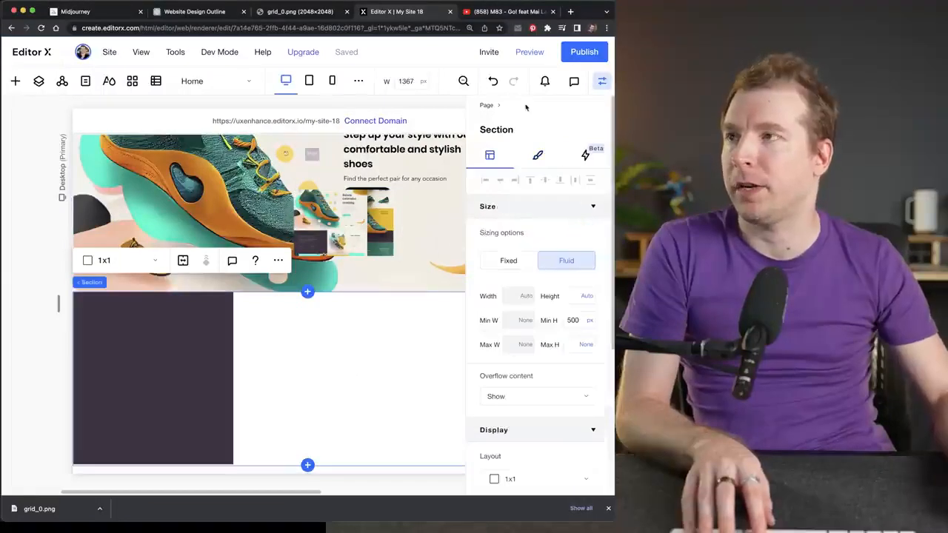
click(539, 156)
click(490, 280)
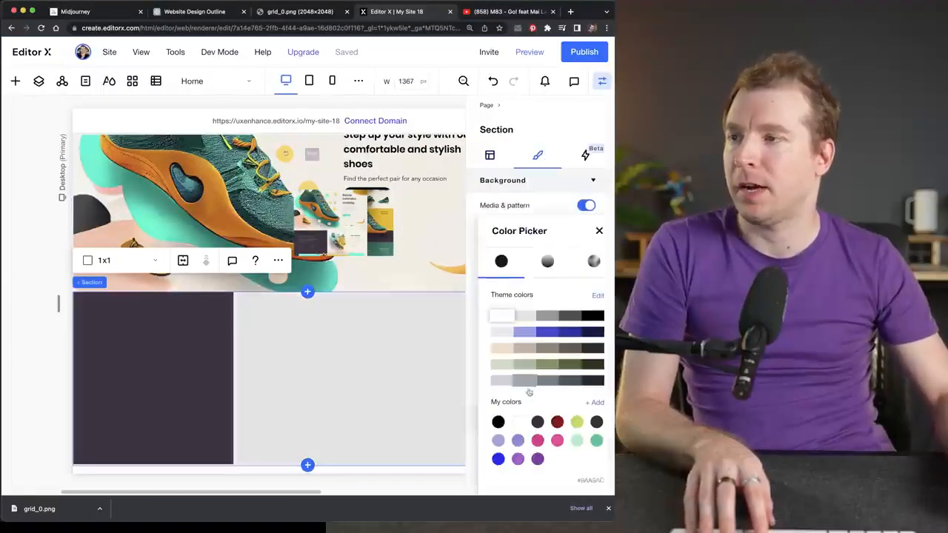
click(594, 402)
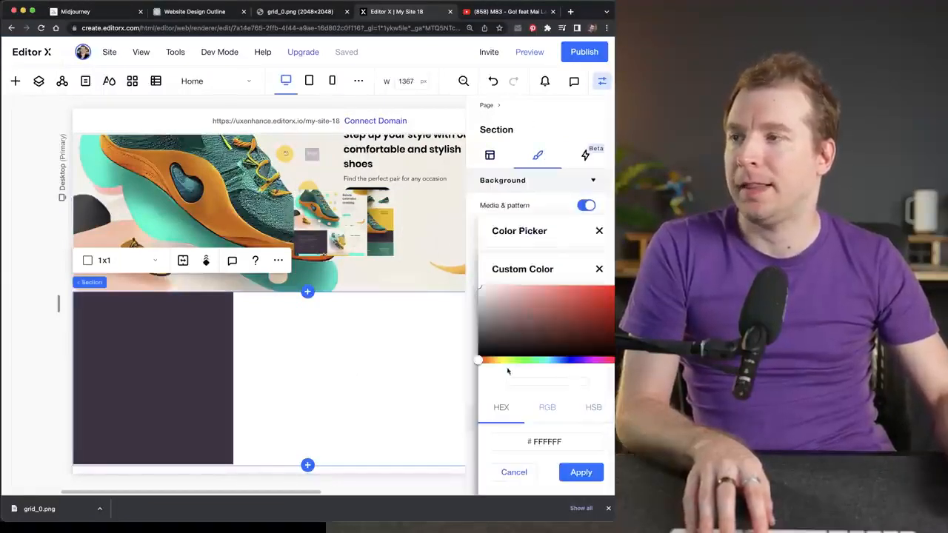
text(F2EEE3)
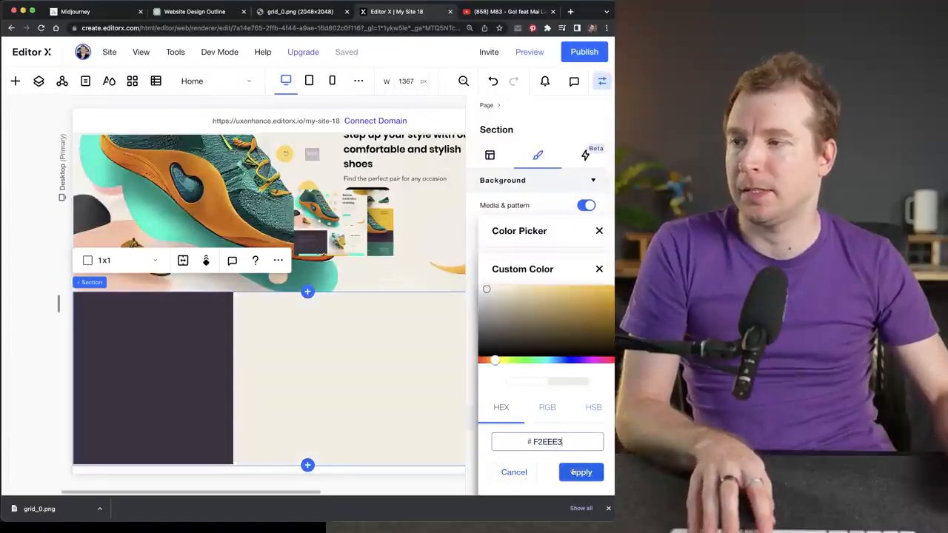
click(578, 471)
- Move the design image from the hero down onto the dark container
click(402, 262)
click(381, 217)
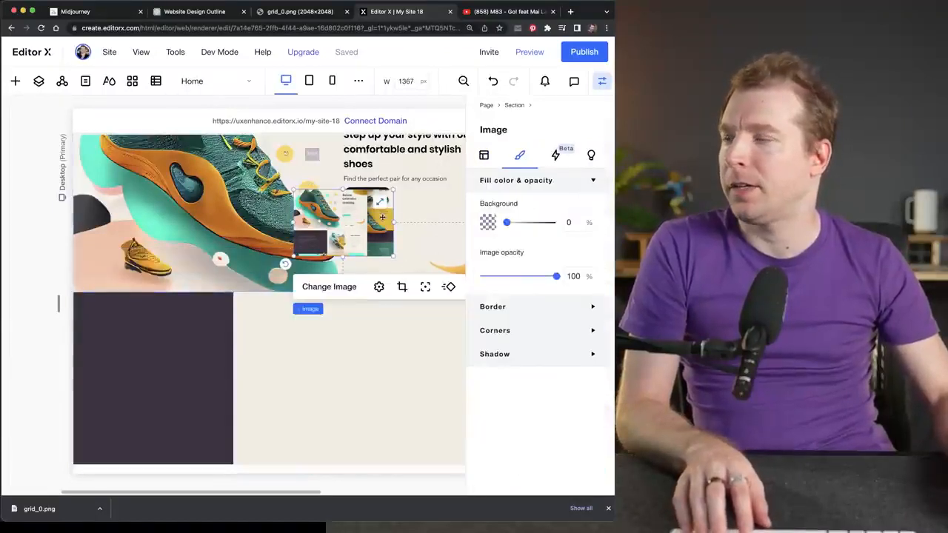
drag(361, 210, 187, 347)
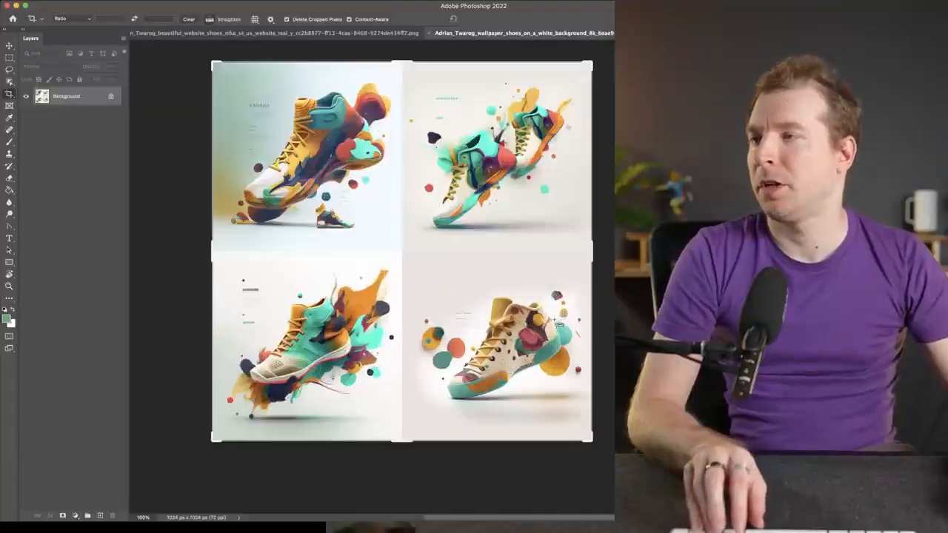
- Select the beige sneaker in the lower-right picture and its colored circles with Object Selection, and copy them into a new document
click(10, 57)
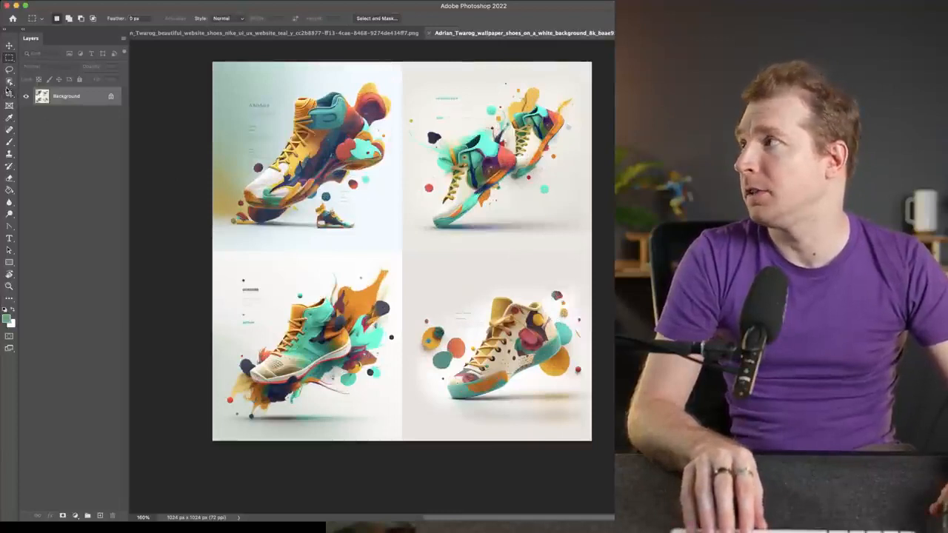
click(9, 81)
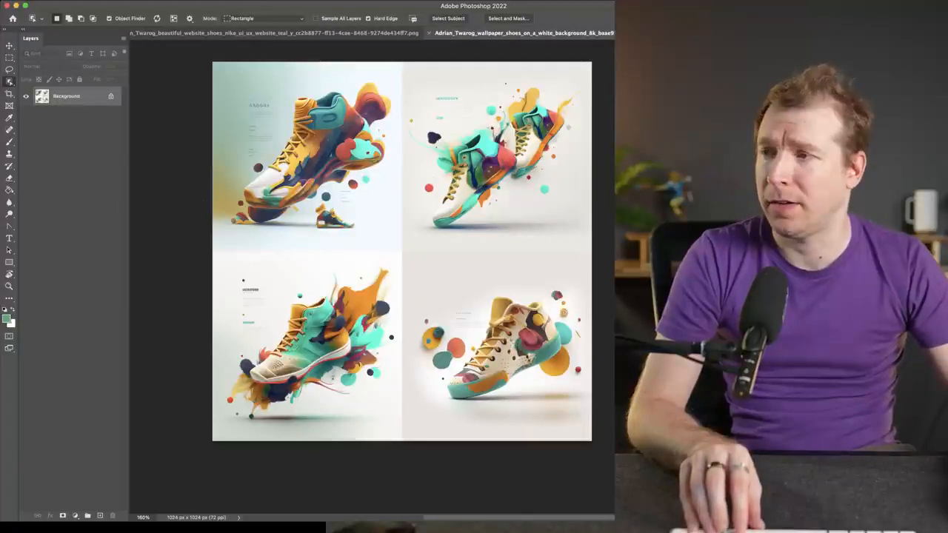
click(549, 366)
scroll(550, 403, up, 3)
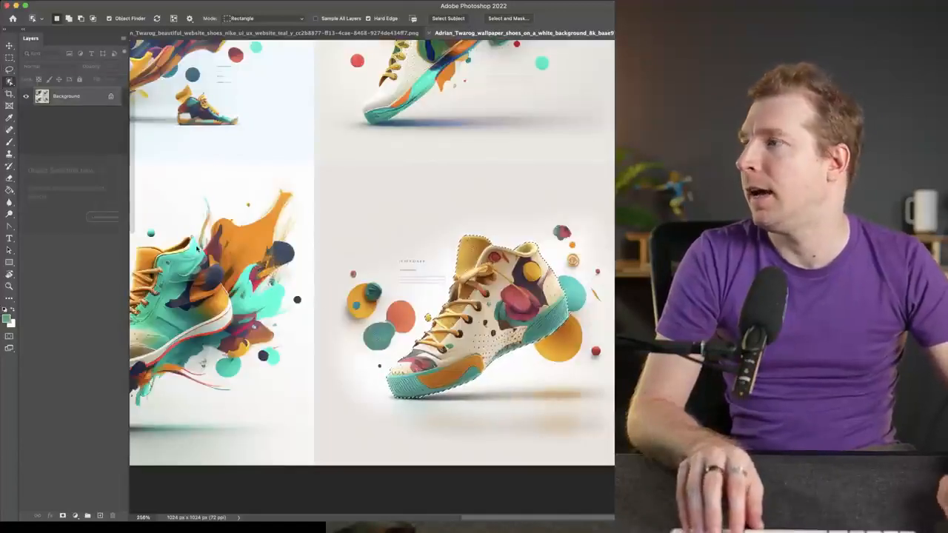
shift+click(367, 294)
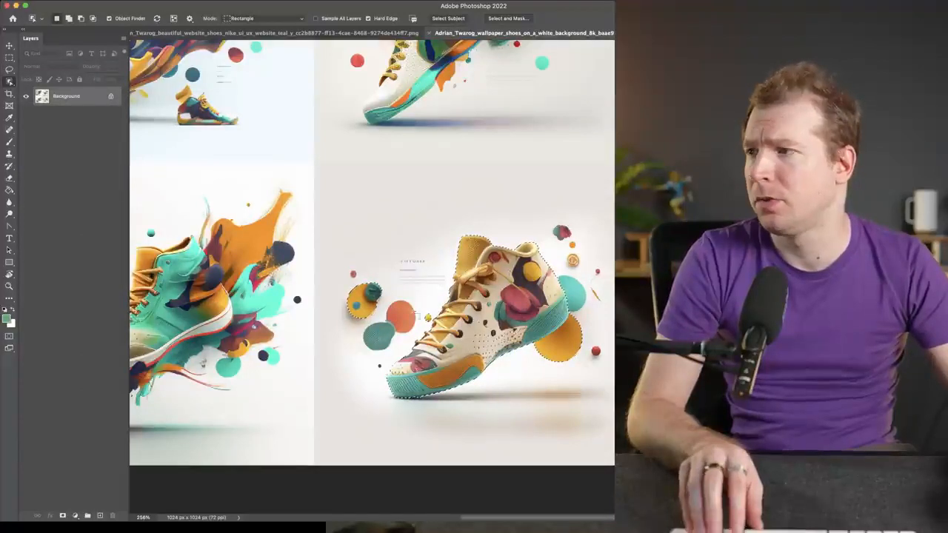
key(Delete)
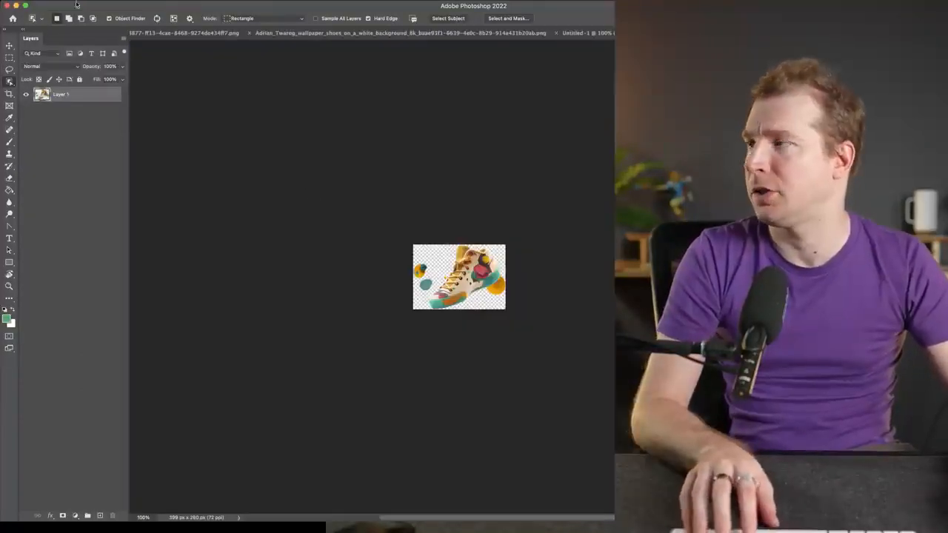
- Export the shoe cutout with Save for Web (Legacy) as Layer-1.png and switch back to Editor X
click(73, 3)
mouse_move(119, 131)
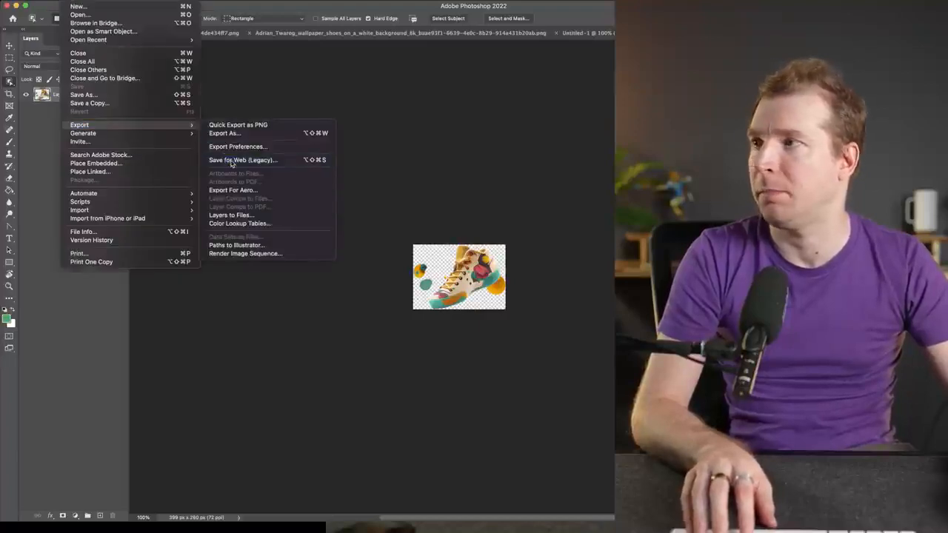
click(232, 161)
click(610, 105)
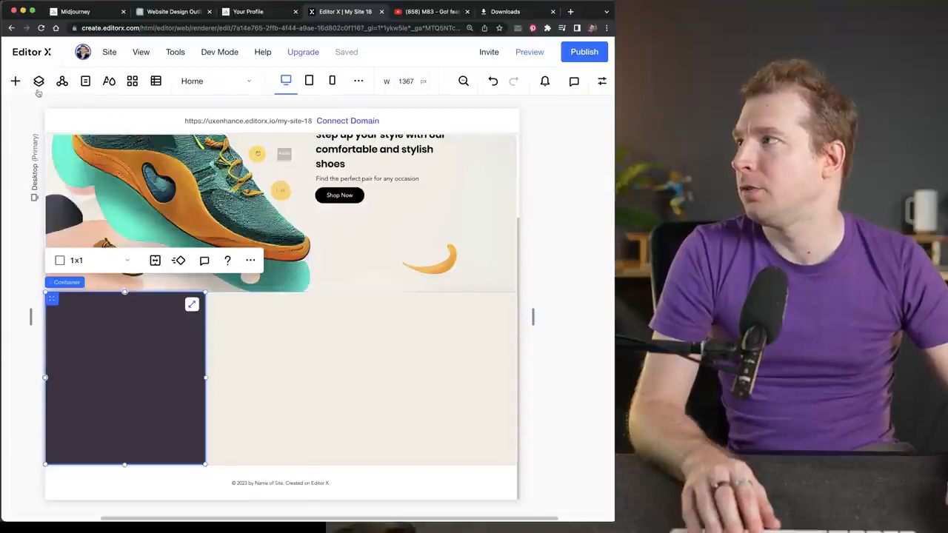
- Add an image element to the cream section, upload Layer-1.png as its picture and place it beside the dark container
click(15, 81)
drag(148, 237, 403, 307)
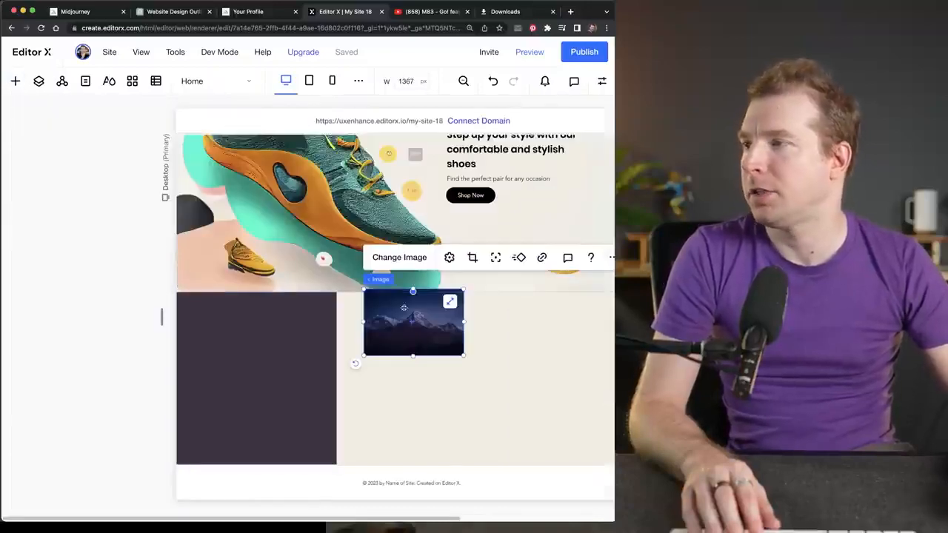
click(399, 257)
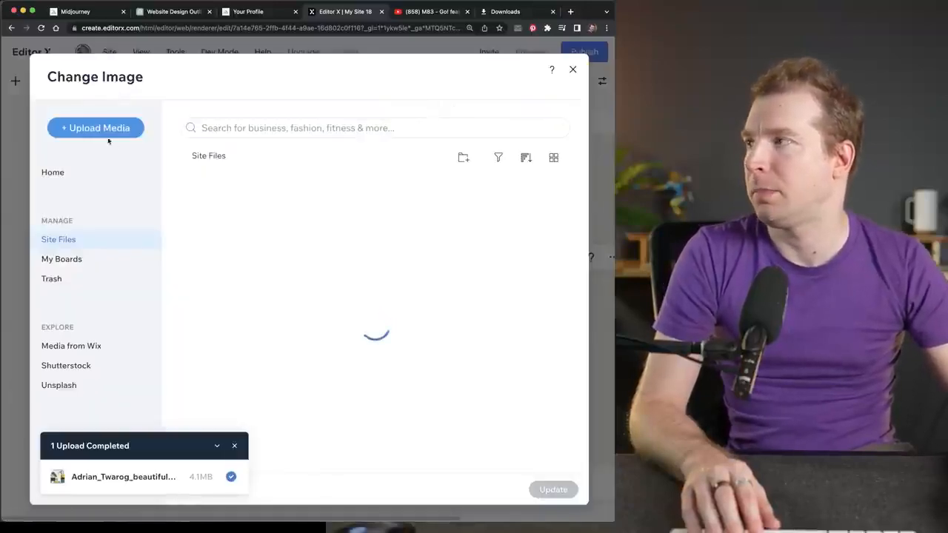
click(96, 127)
click(329, 304)
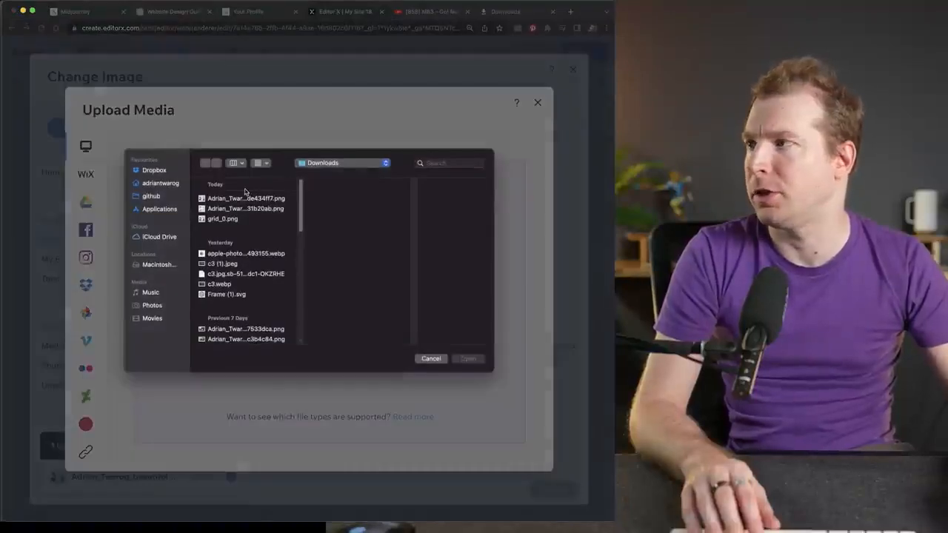
click(470, 362)
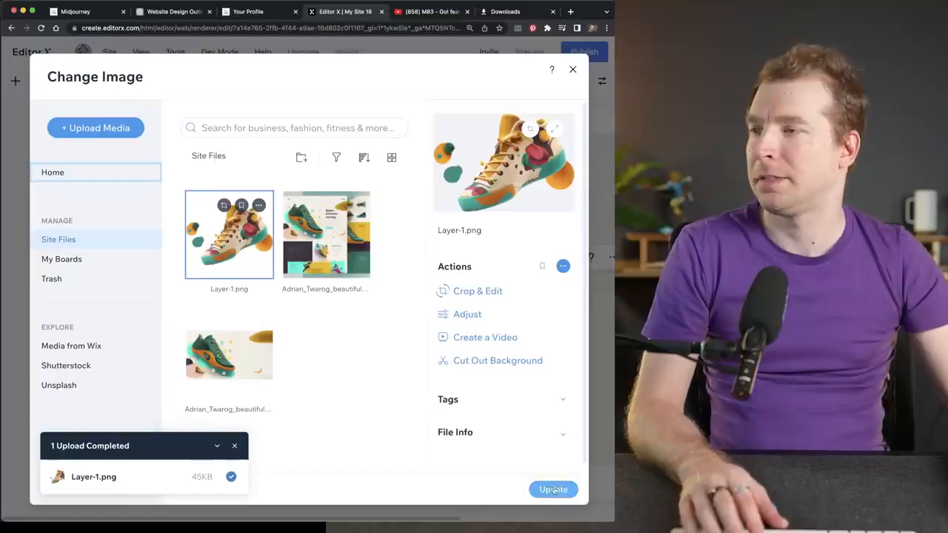
click(555, 489)
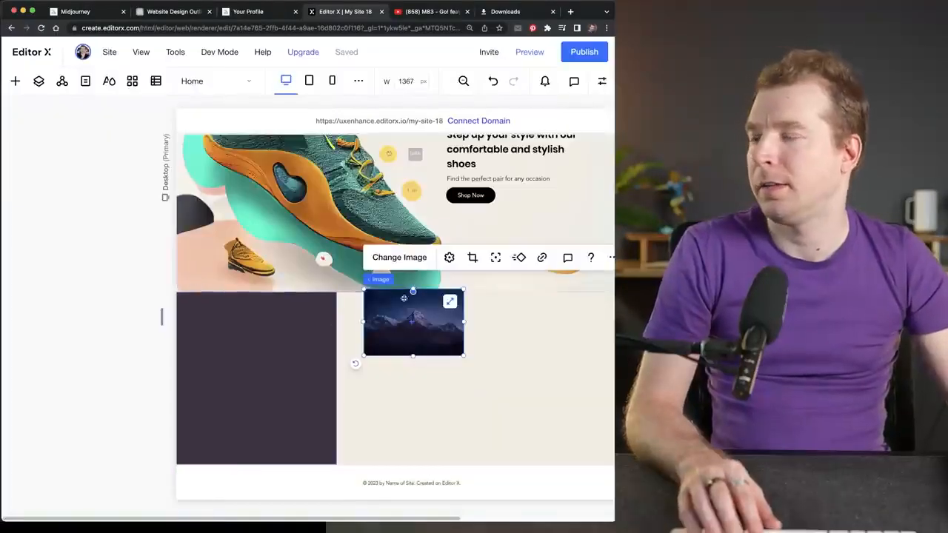
drag(418, 326, 333, 288)
drag(333, 288, 485, 370)
click(370, 326)
- Open grid_0.png from the browser's downloads to check the layout of the reference design, and close it
click(189, 17)
click(80, 14)
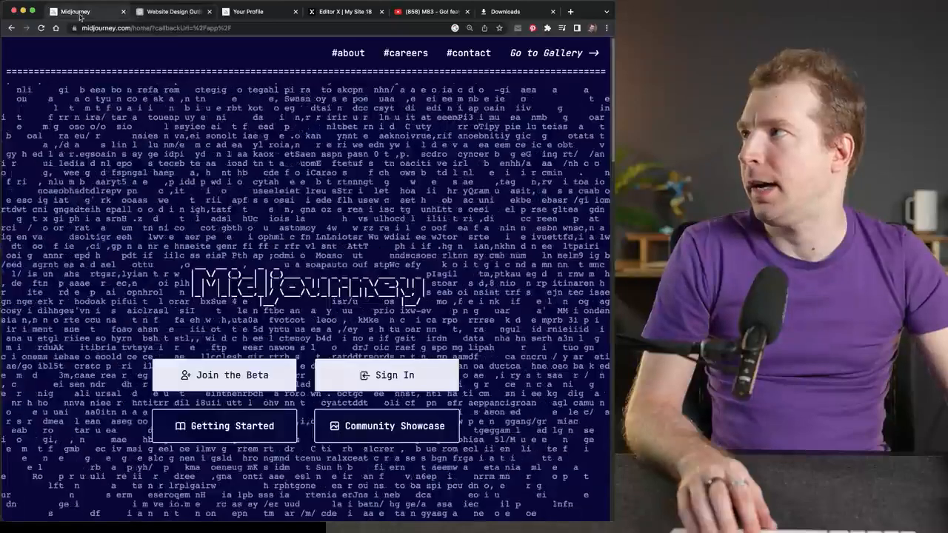
click(226, 15)
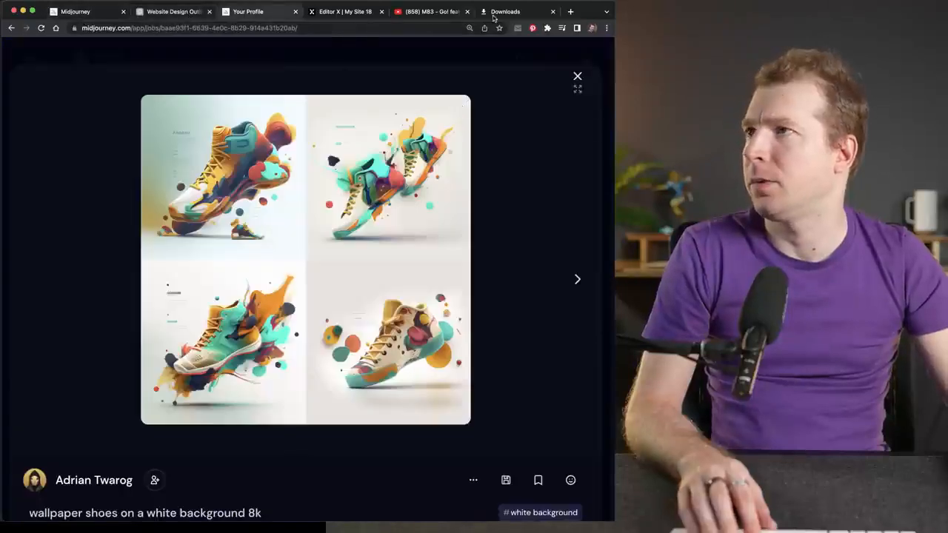
click(495, 15)
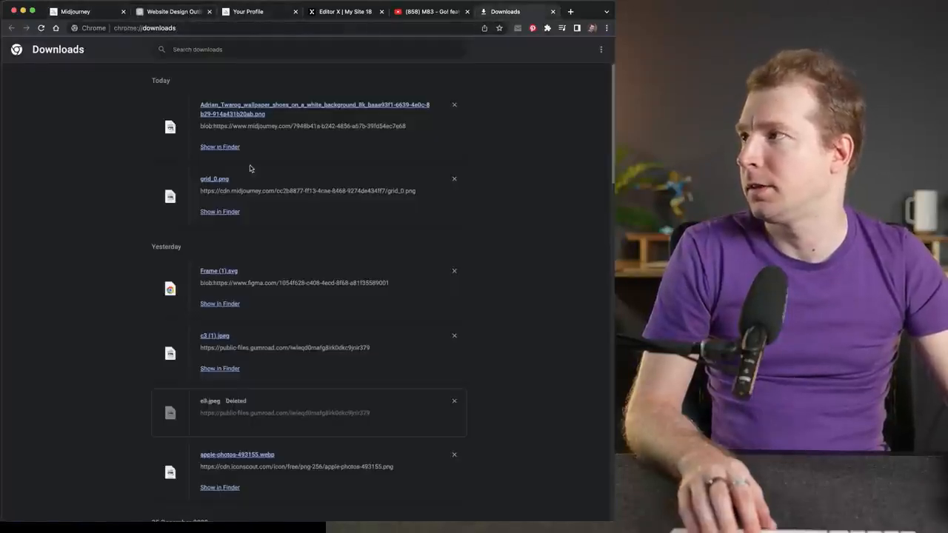
click(214, 178)
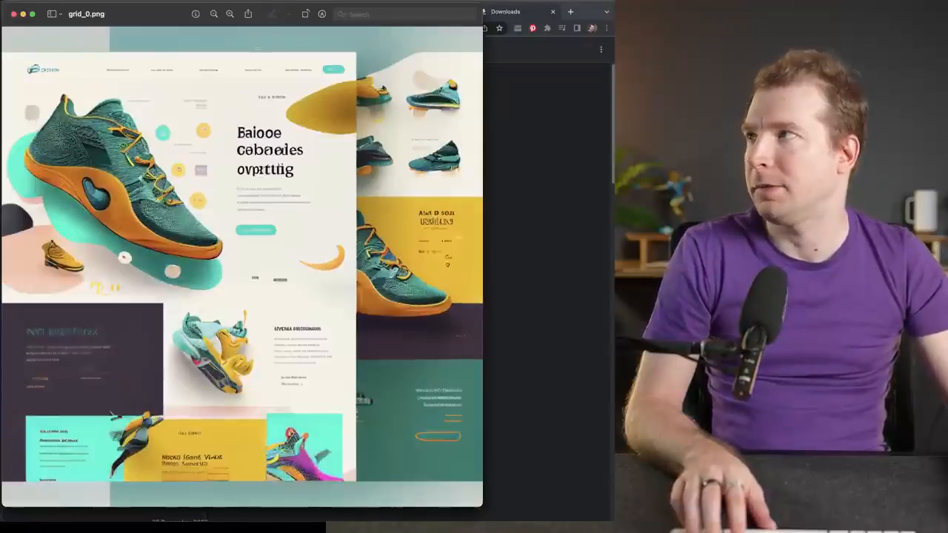
click(15, 14)
- Back in Editor X, move the shoe image further right in the cream section and divide the section into a 3x1 grid
click(336, 12)
drag(466, 381, 542, 367)
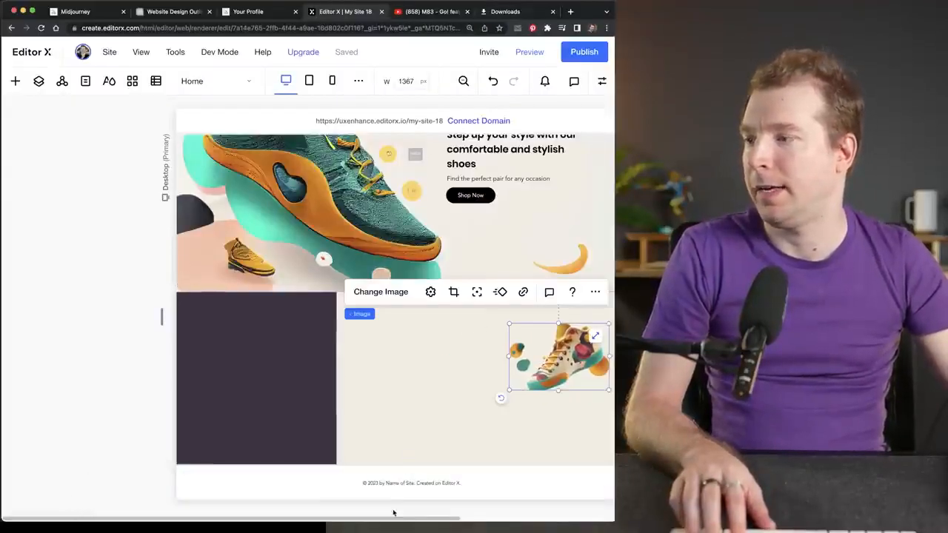
drag(393, 512, 450, 513)
click(359, 371)
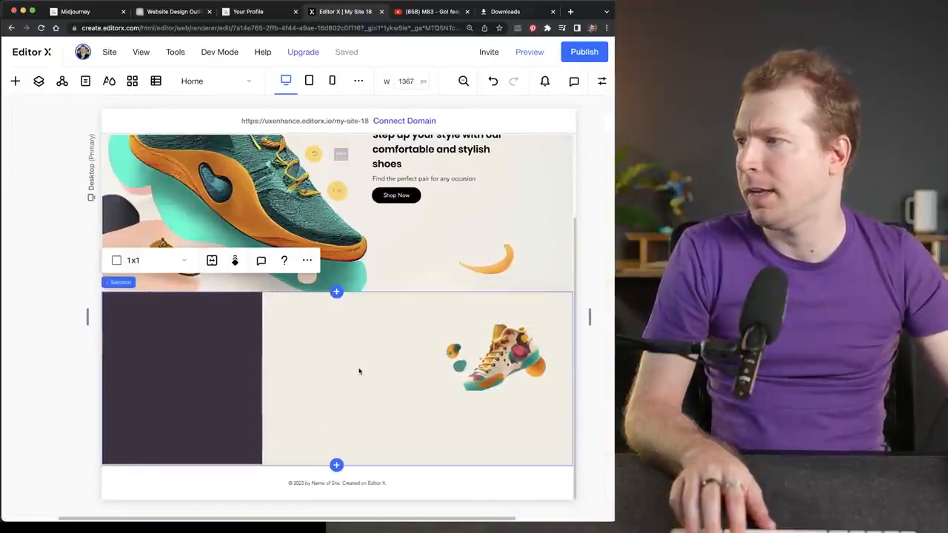
click(171, 263)
click(155, 306)
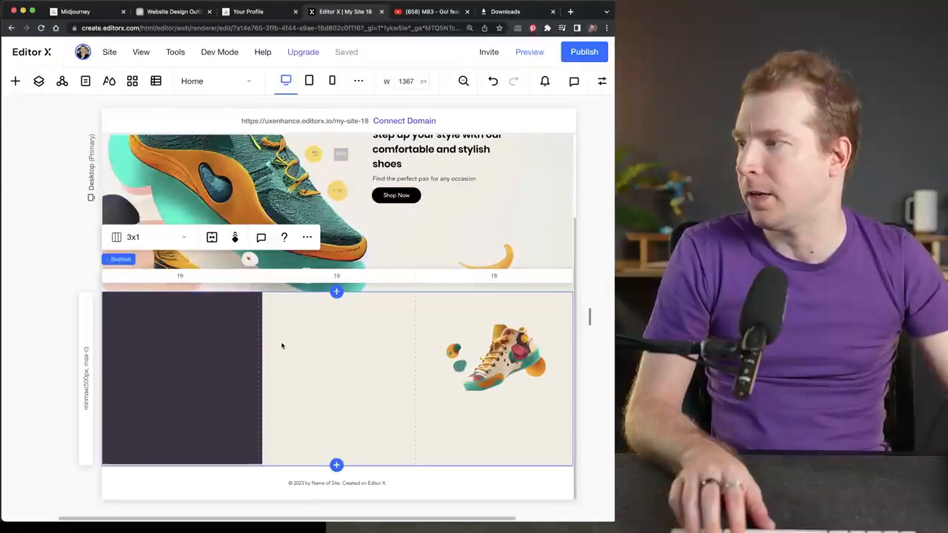
- Unstretch the dark container, move it into the section's first grid column and stretch it to fill that column
click(211, 331)
drag(193, 330, 194, 350)
click(247, 324)
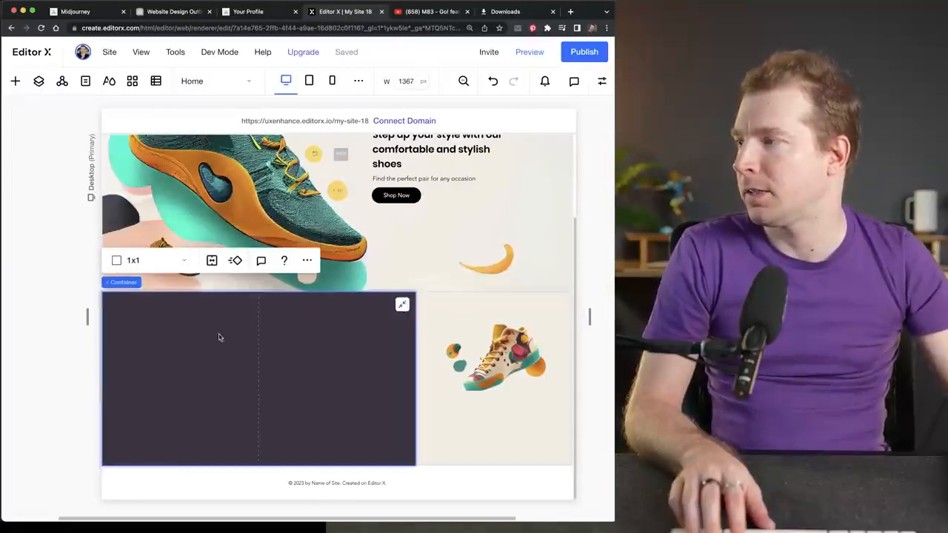
click(401, 305)
drag(150, 320, 237, 366)
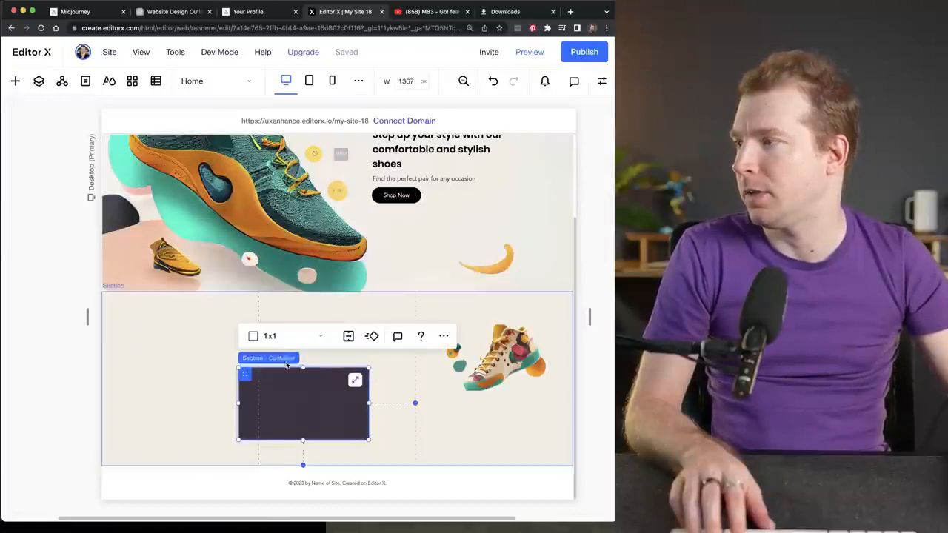
drag(289, 386, 170, 355)
click(238, 348)
- Move the shoe image into the middle column, enlarge it slightly and center it there
click(496, 355)
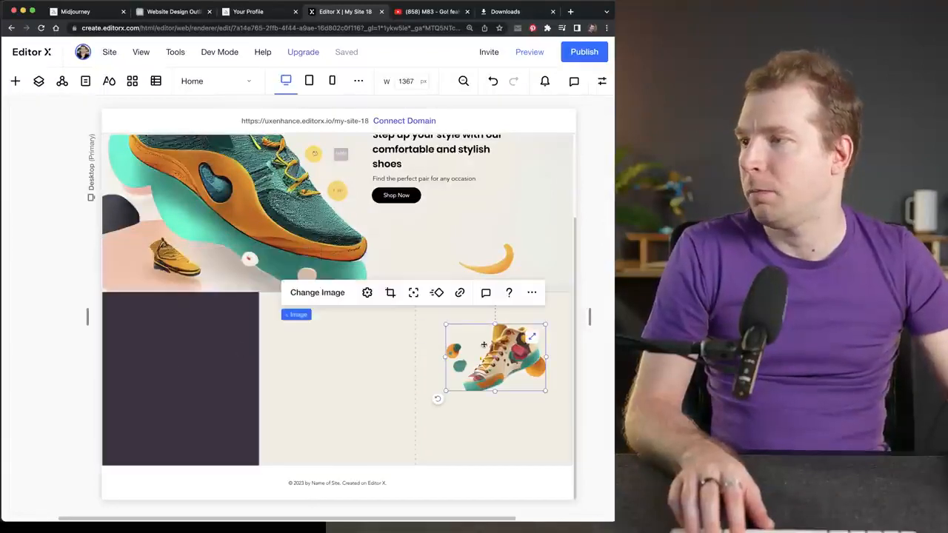
drag(496, 355, 332, 366)
drag(373, 400, 413, 427)
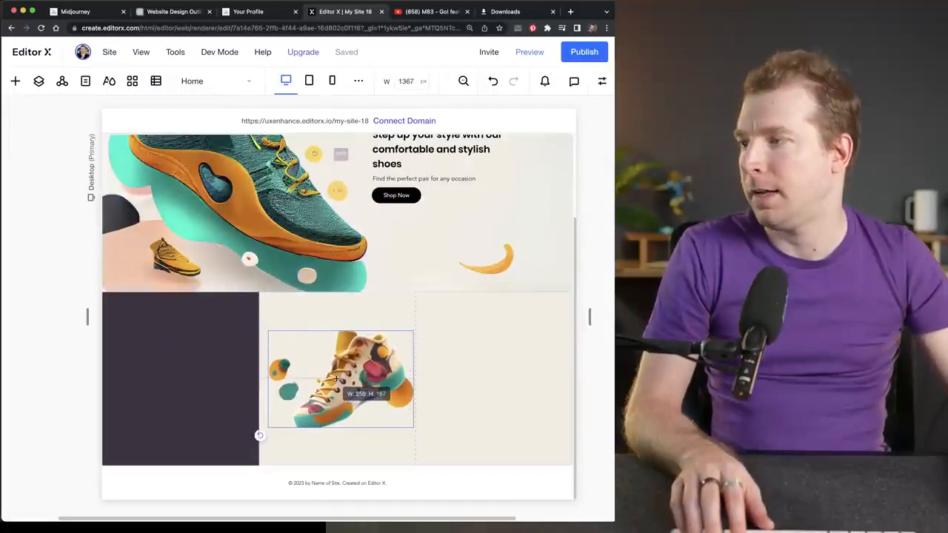
drag(362, 388, 366, 397)
drag(298, 355, 290, 346)
- Inspect the shoe image's design settings, grid cell location, docking and margins
click(599, 82)
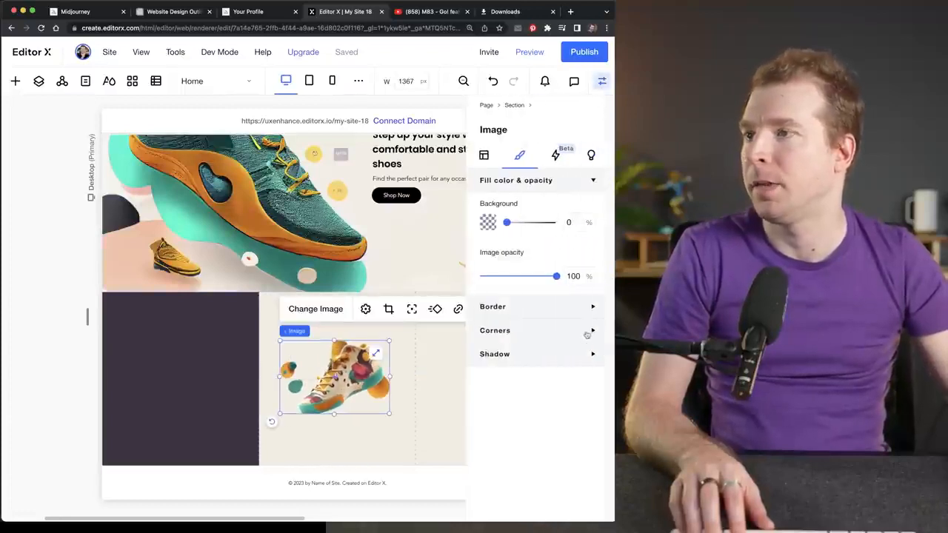
scroll(549, 413, down, 5)
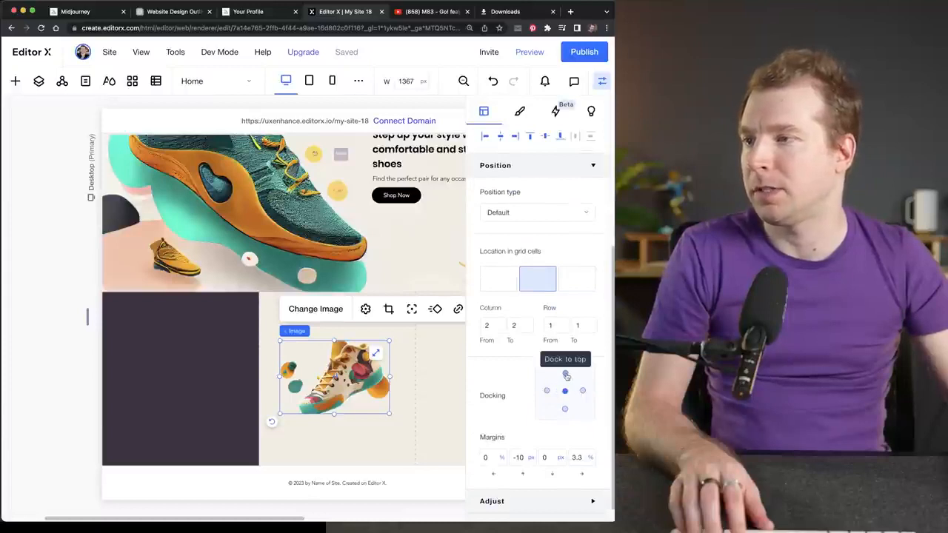
click(434, 363)
click(600, 82)
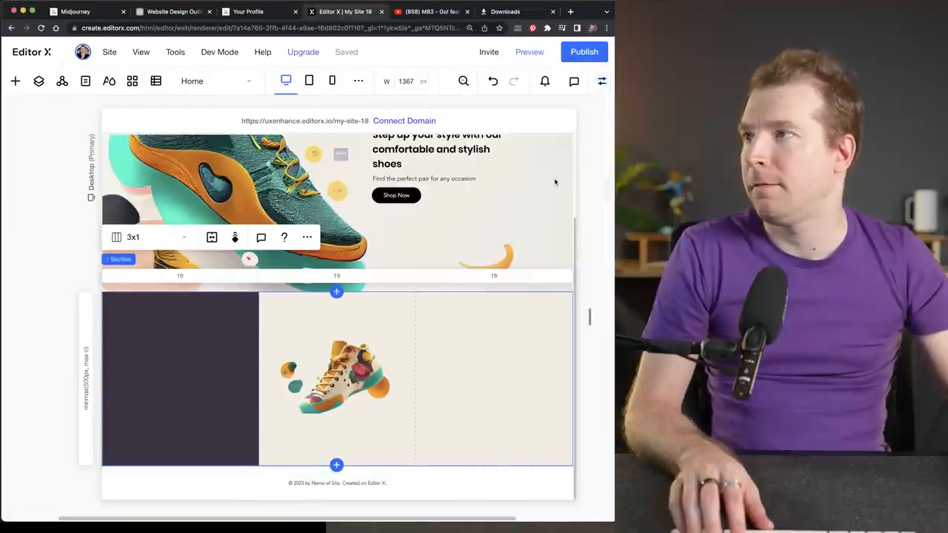
- Add a paragraph text element to the section's third column and position it around the column's middle
click(400, 178)
click(14, 82)
drag(210, 164, 538, 370)
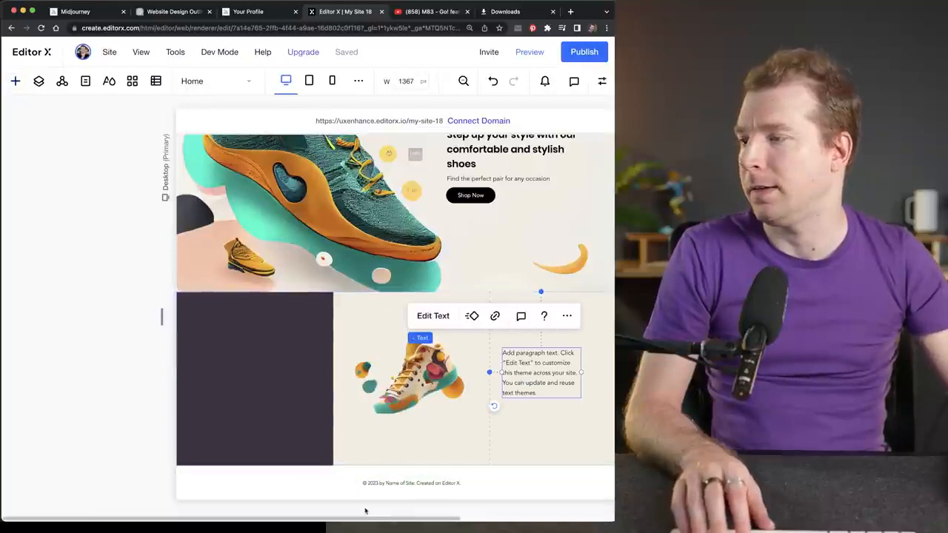
drag(373, 517, 426, 518)
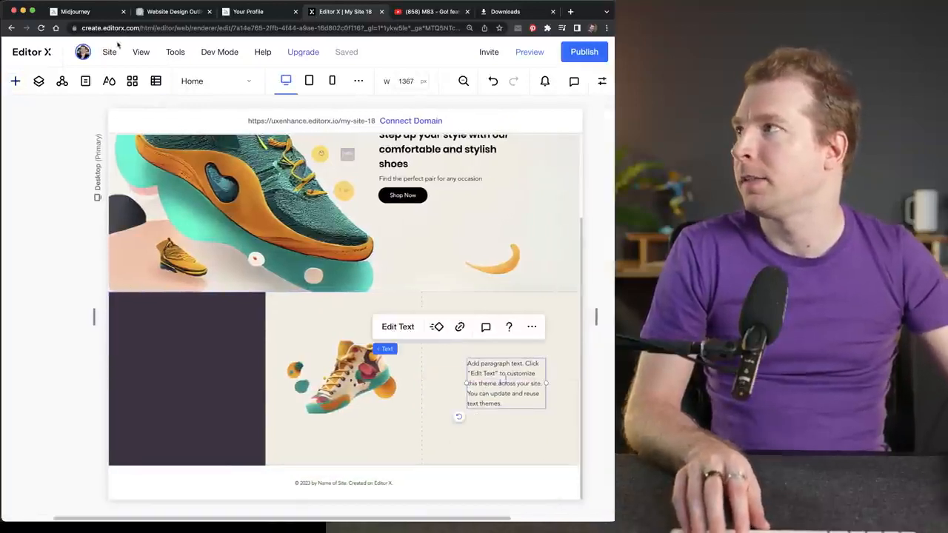
- Copy the features text from "Our shoes are made" through "suit your personal style." in ChatGPT and return to Editor X
click(182, 17)
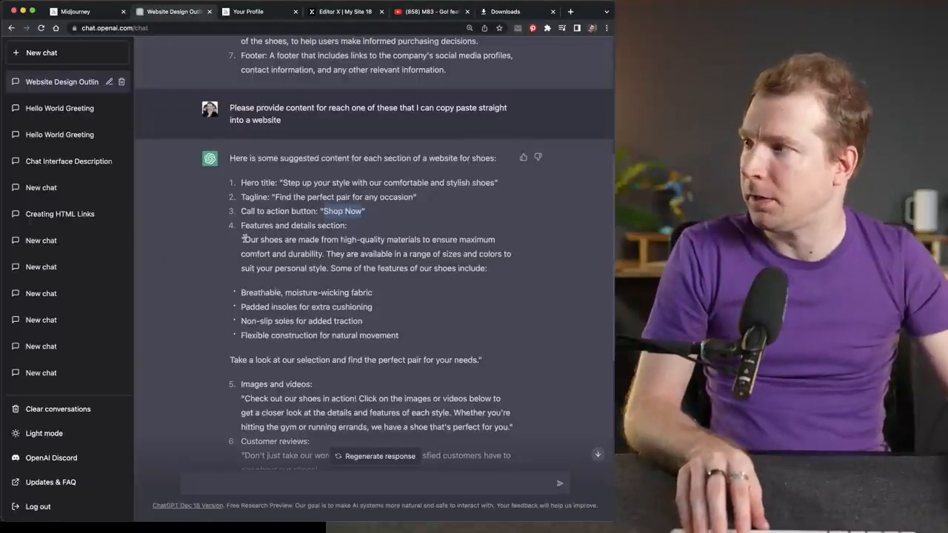
drag(243, 239, 383, 279)
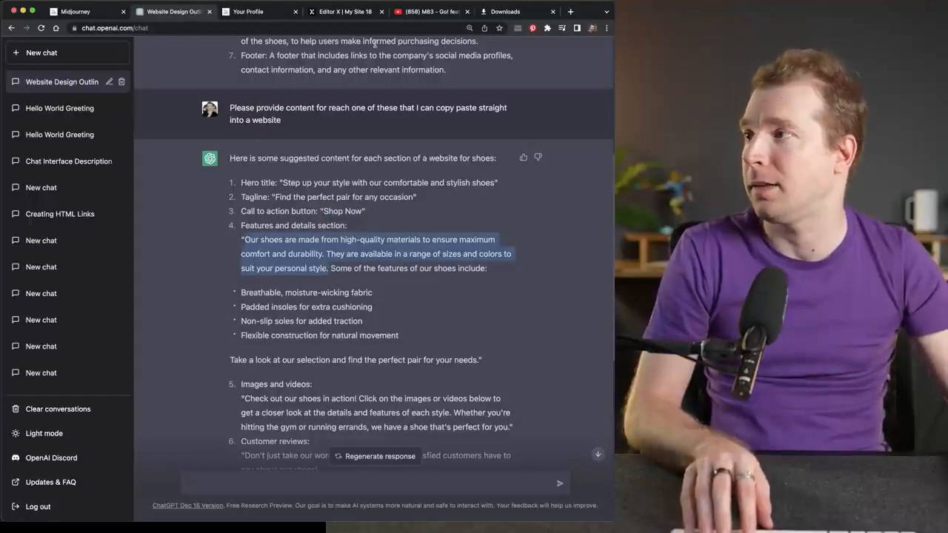
click(347, 12)
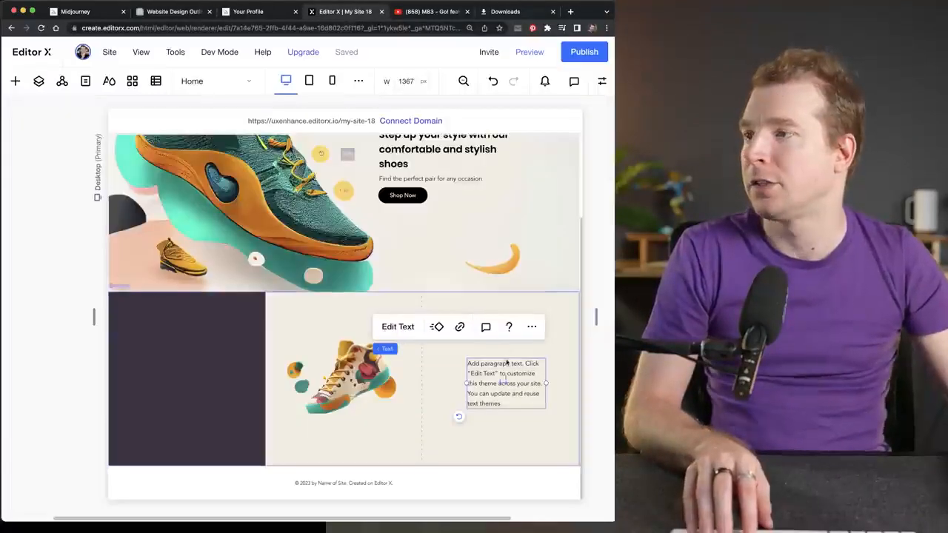
- Replace the placeholder paragraph in the section's third column with the copied features text
double_click(504, 363)
click(601, 81)
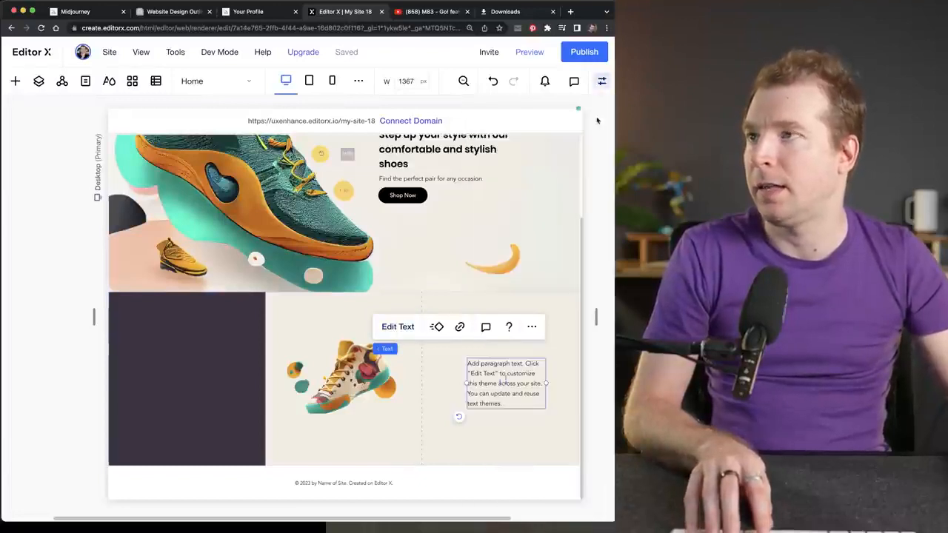
double_click(503, 376)
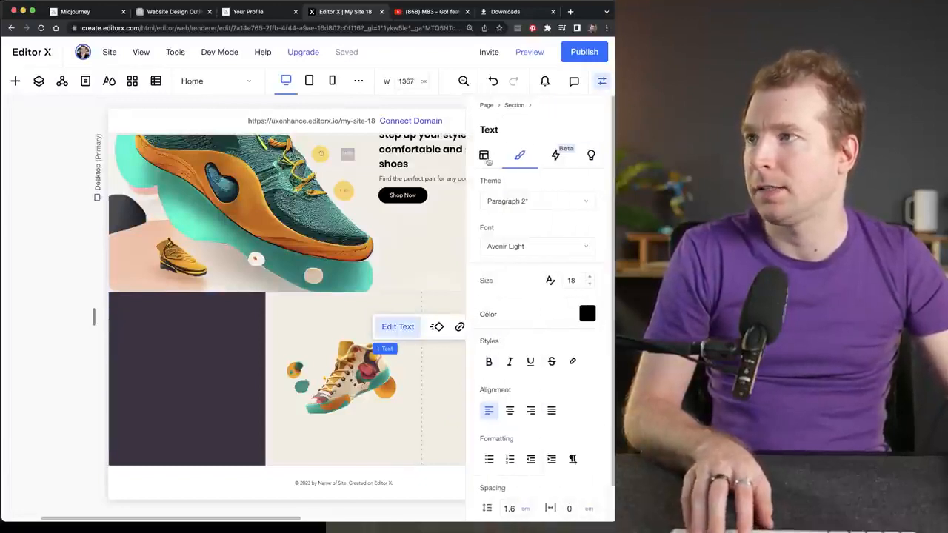
click(601, 81)
double_click(412, 343)
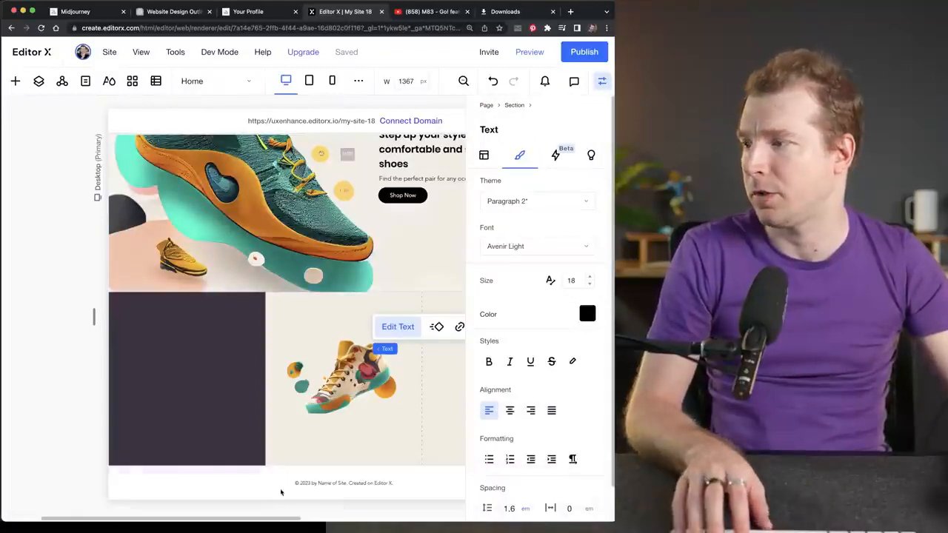
drag(280, 520, 345, 521)
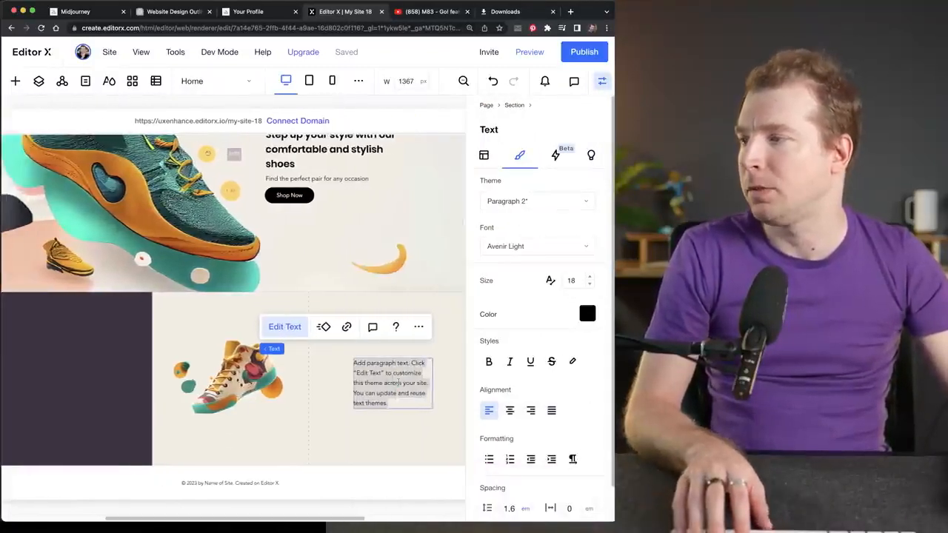
key(super+a)
text(Our shoes are made from high-quality materials to ensure maximum comfort and durability. They are available in a range of sizes and colors to suit your personal style.)
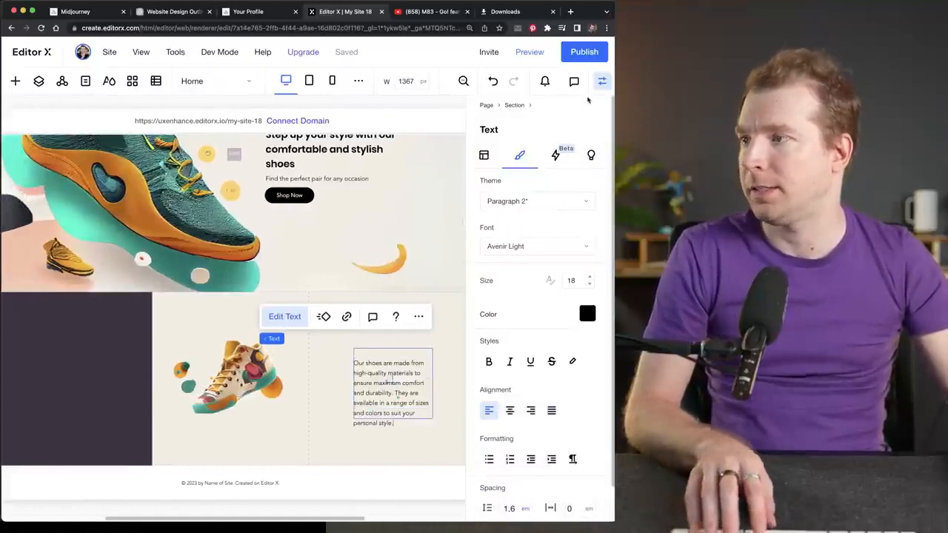
- Widen the features text box on both sides and set its font size to 24
click(350, 362)
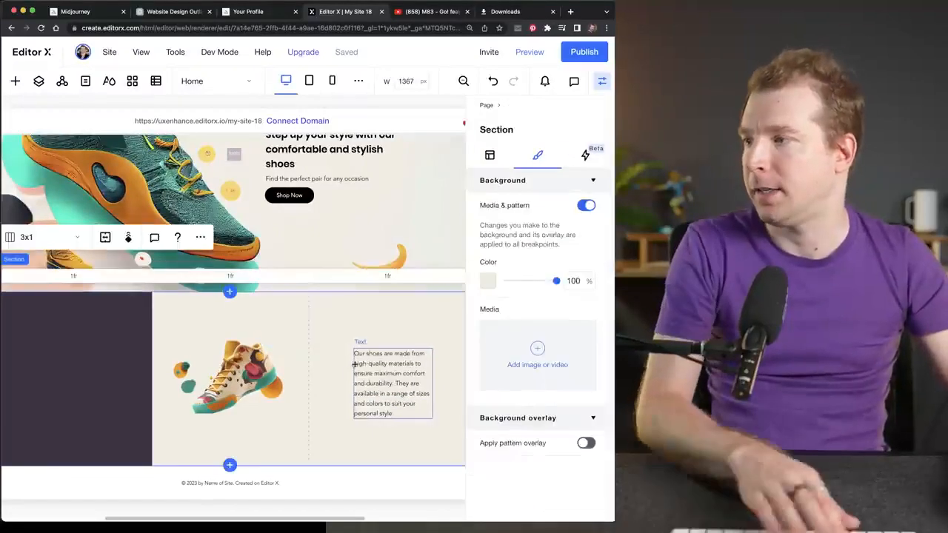
click(355, 366)
drag(353, 382, 333, 382)
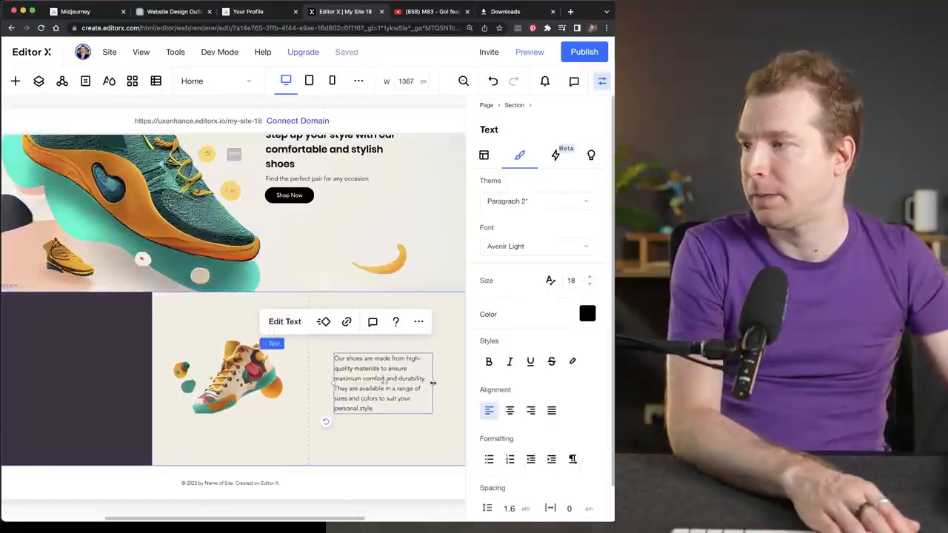
drag(433, 383, 465, 385)
click(589, 277)
click(590, 277)
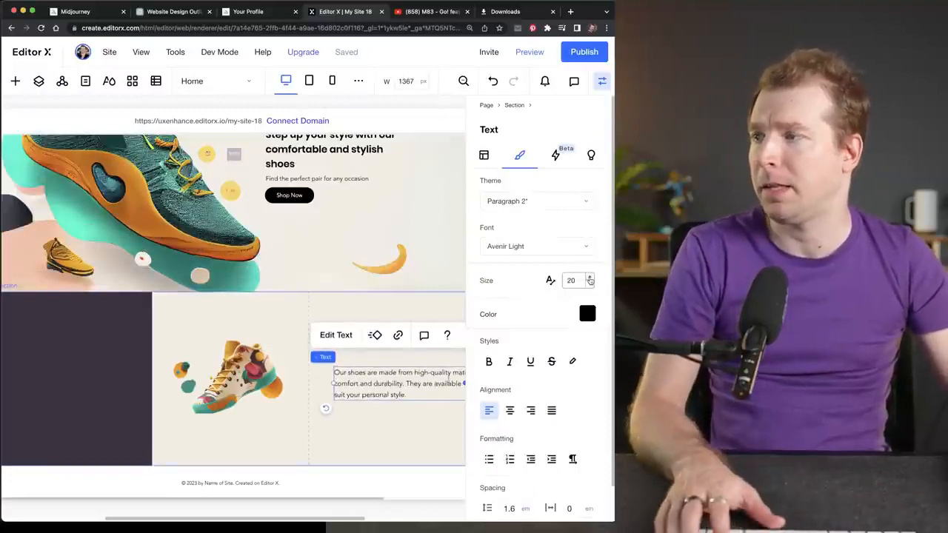
click(589, 277)
click(589, 278)
click(590, 278)
click(589, 278)
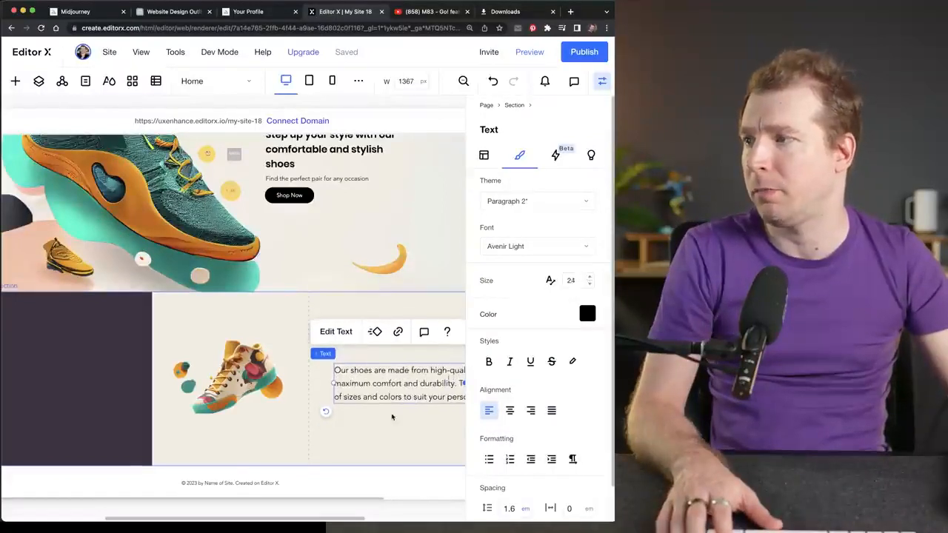
click(392, 417)
- Narrow the canvas to about 1250 px, then shrink and reposition the features text box so it fits inside the third column
click(602, 81)
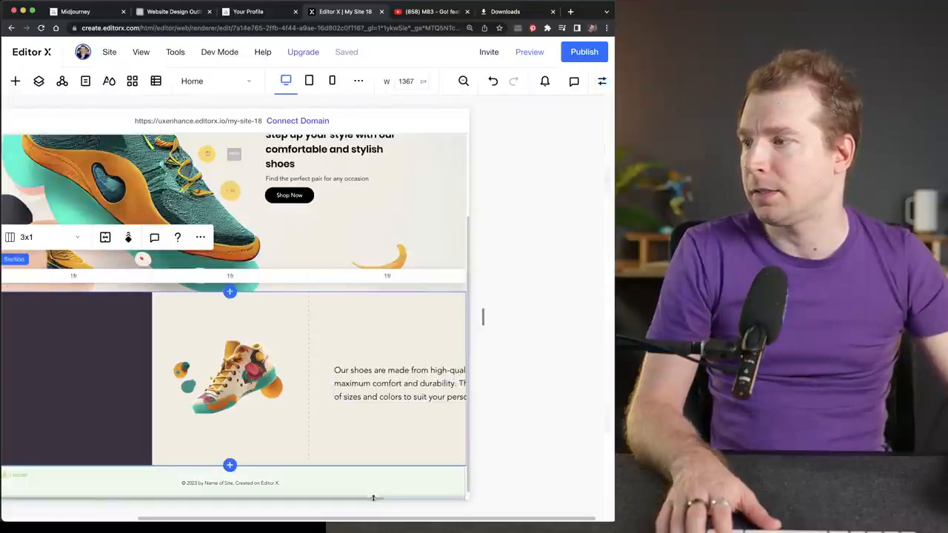
drag(376, 497, 302, 517)
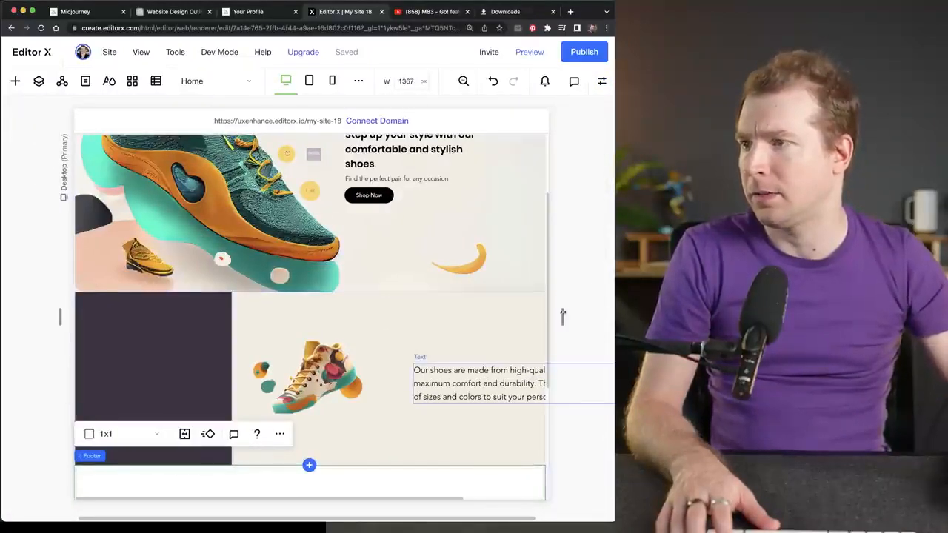
drag(562, 313, 484, 380)
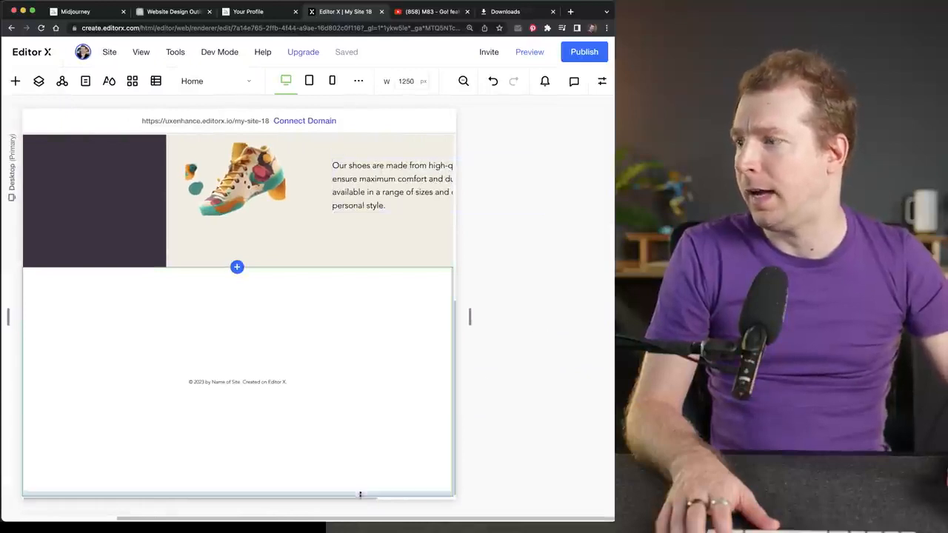
scroll(358, 417, up, 1)
drag(372, 236, 370, 213)
drag(543, 214, 544, 214)
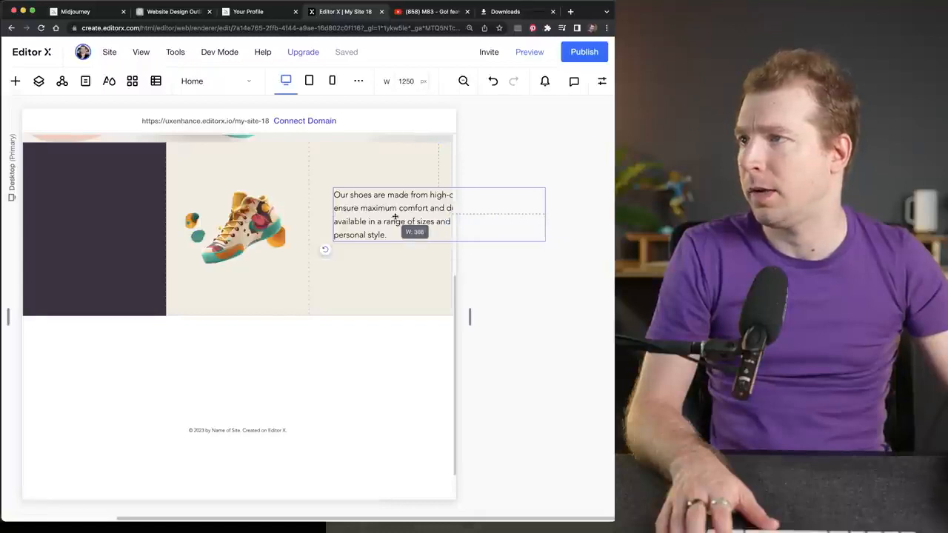
drag(415, 210, 384, 197)
- Dock the features text to both sides and the vertical center of its grid cell, and check it at wider and narrower canvas widths
click(602, 80)
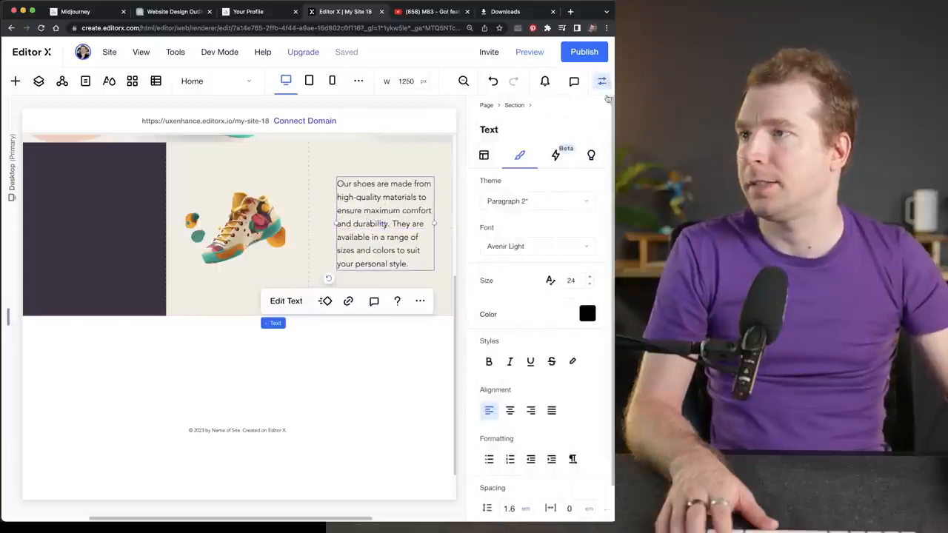
scroll(559, 406, up, 1)
click(484, 153)
scroll(549, 407, down, 3)
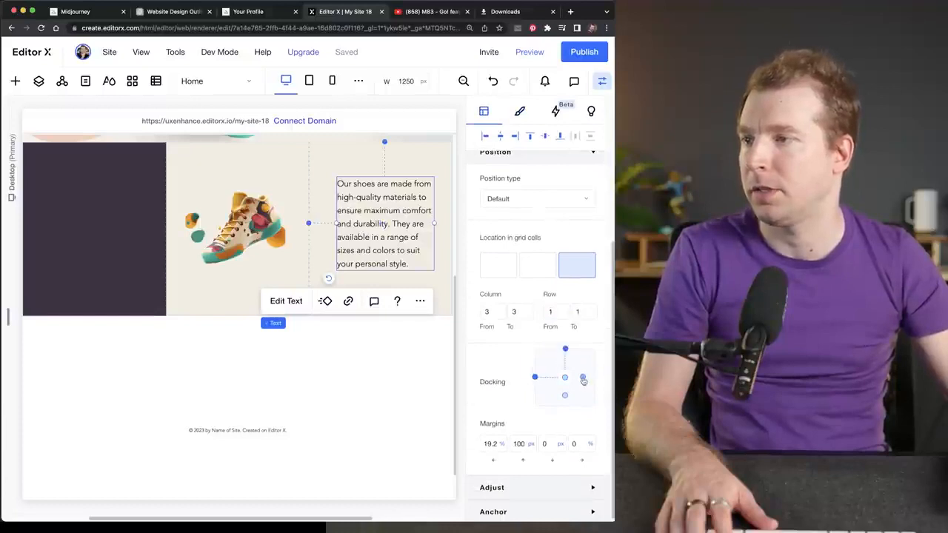
click(564, 399)
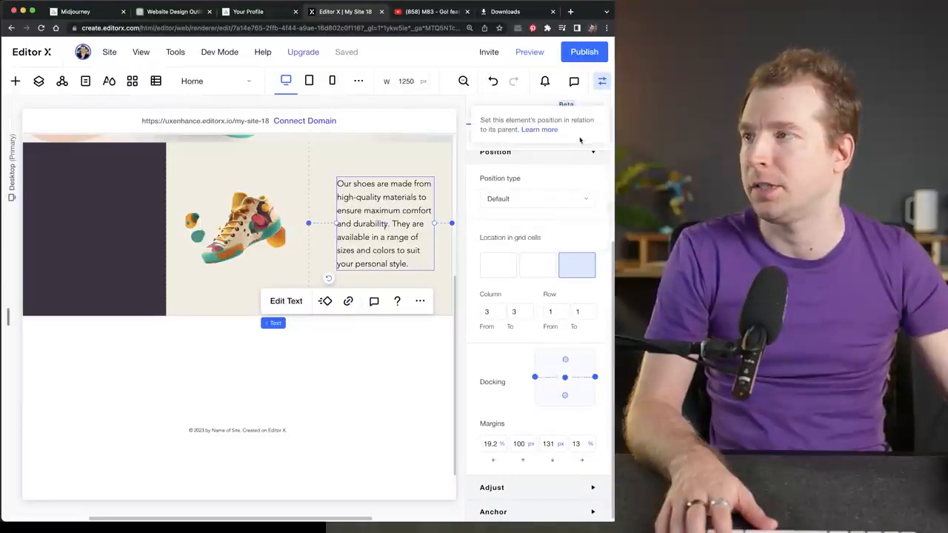
click(602, 80)
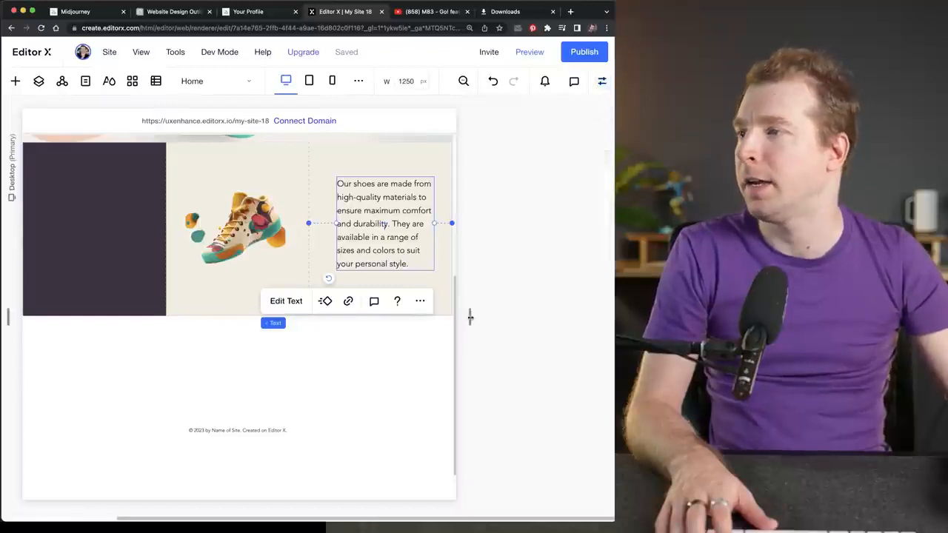
drag(469, 313, 546, 326)
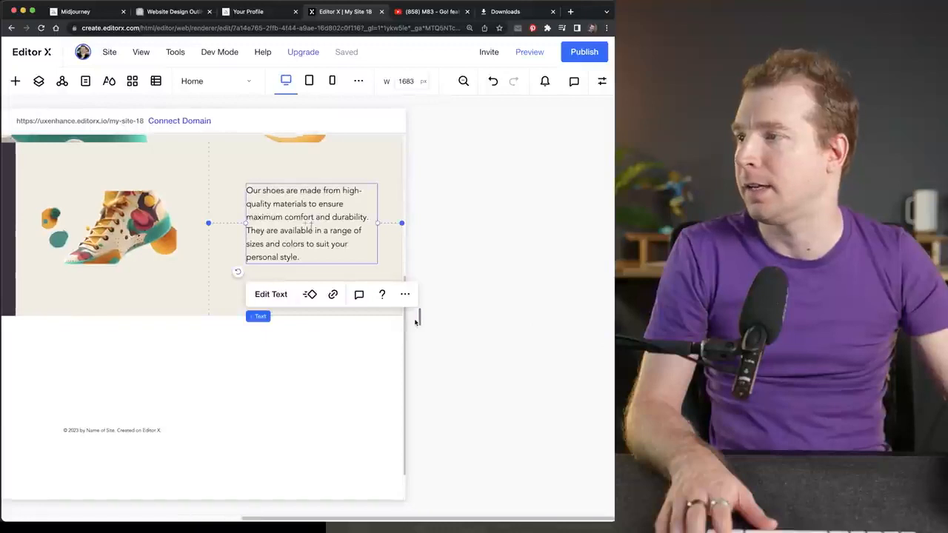
drag(416, 320, 466, 318)
click(245, 236)
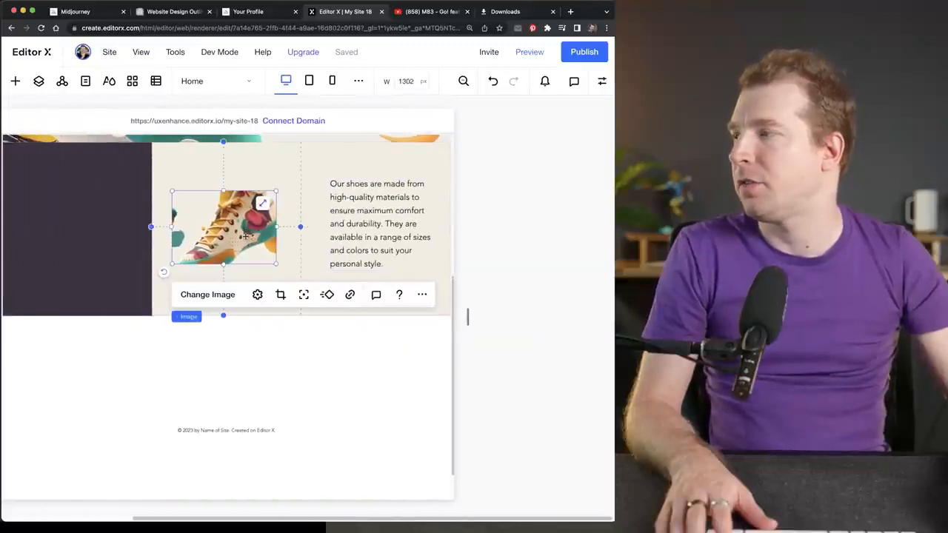
click(208, 295)
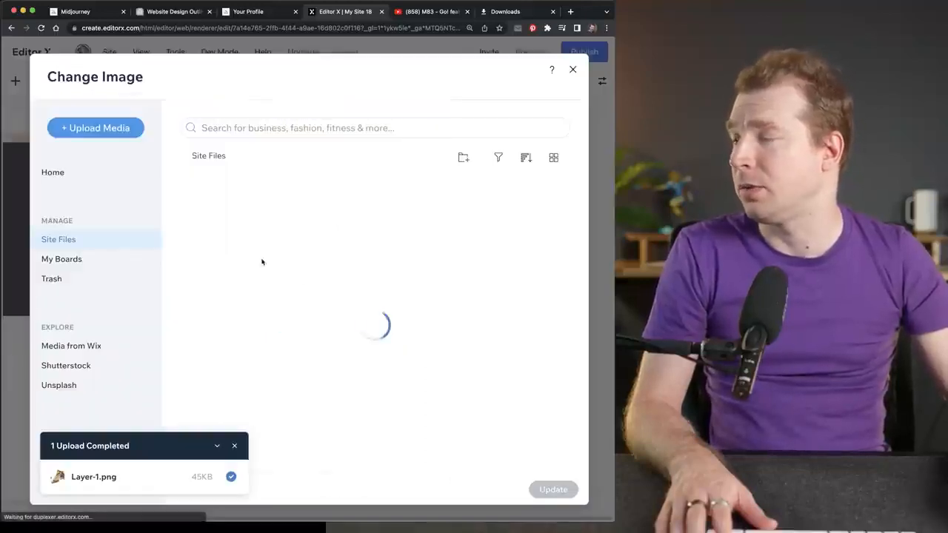
click(573, 70)
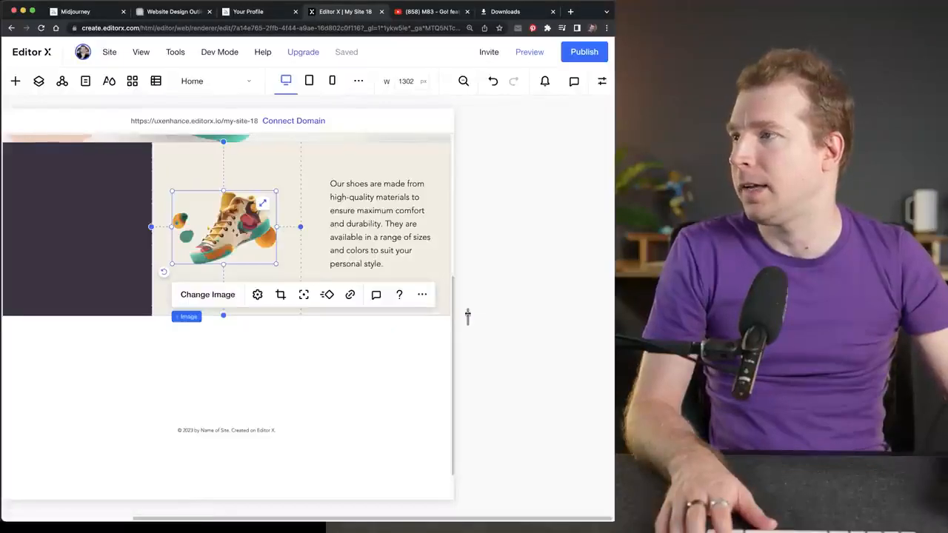
- Reset the shoe image, set its display mode to Fit to bounding box, and resize the canvas to 1427 px wide
drag(467, 316, 499, 313)
click(168, 207)
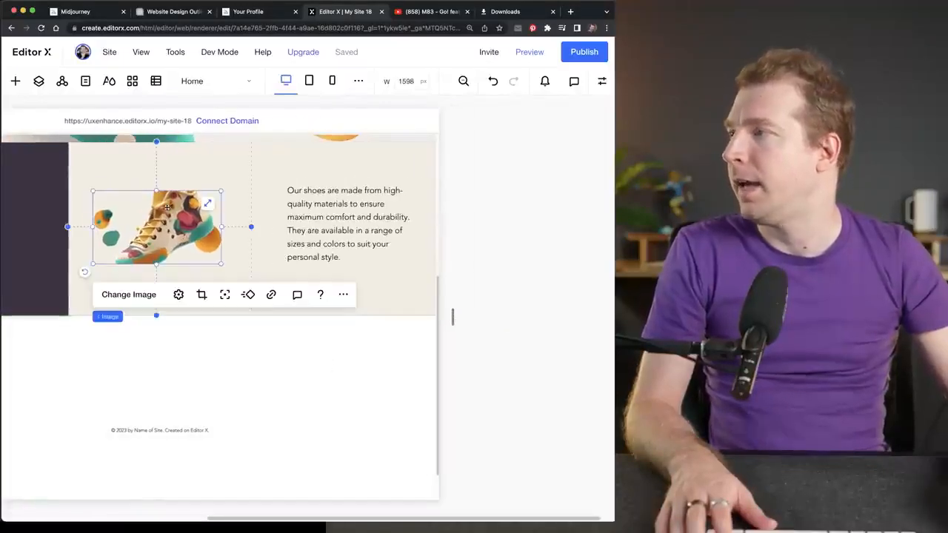
click(178, 295)
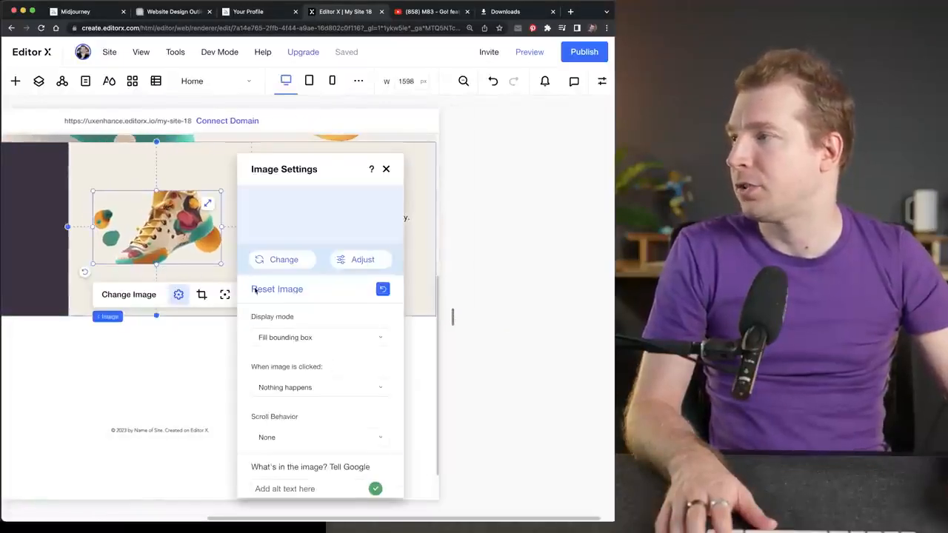
click(282, 290)
click(315, 338)
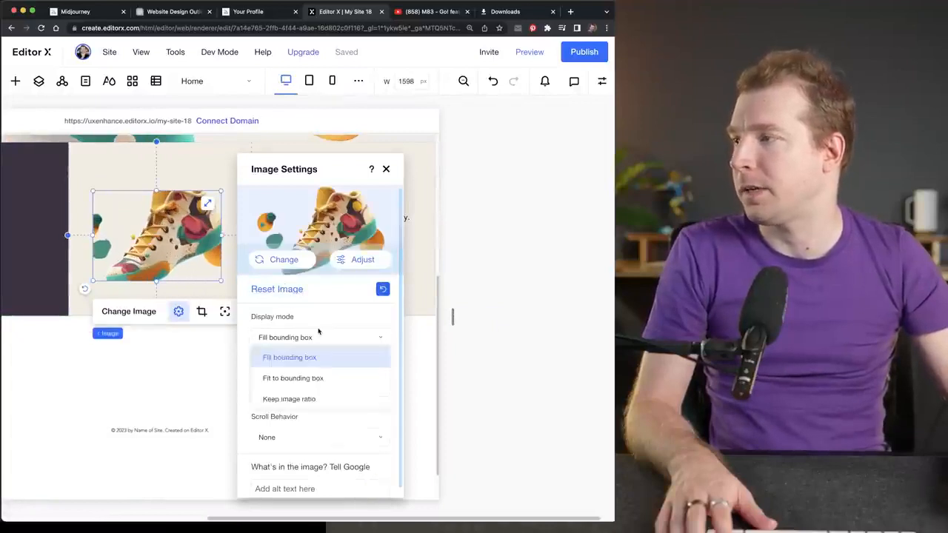
click(328, 378)
click(385, 170)
mouse_move(452, 319)
mouse_down()
mouse_move(381, 324)
mouse_move(470, 327)
mouse_move(405, 325)
mouse_move(457, 326)
mouse_move(444, 327)
mouse_up()
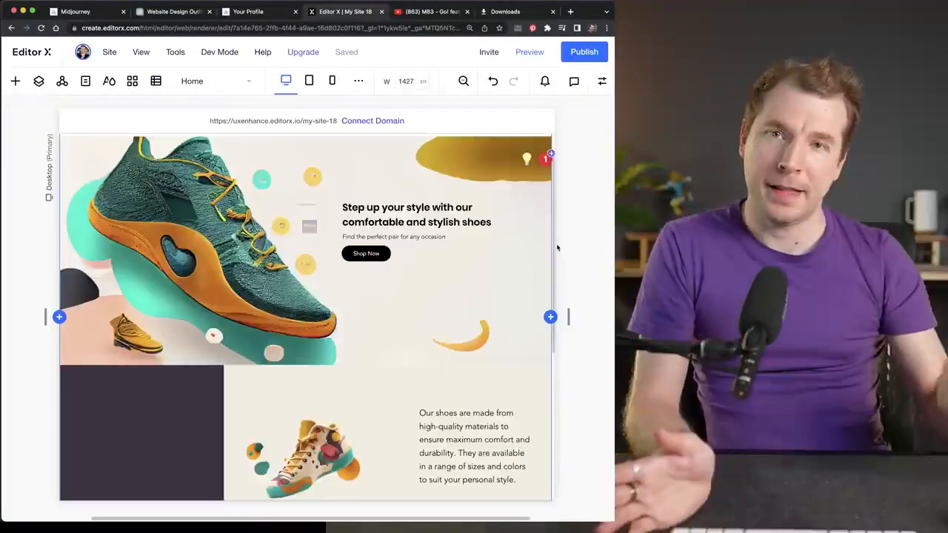
- Compare the page's hero and three-column section with the grid_0.png mockup and the website content in ChatGPT
scroll(553, 239, down, 1)
scroll(553, 239, down, 3)
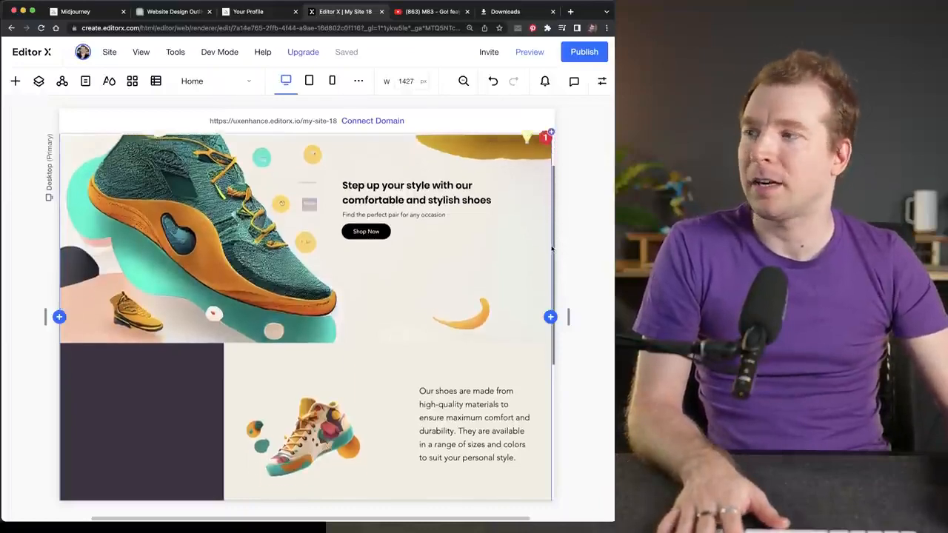
scroll(552, 252, up, 3)
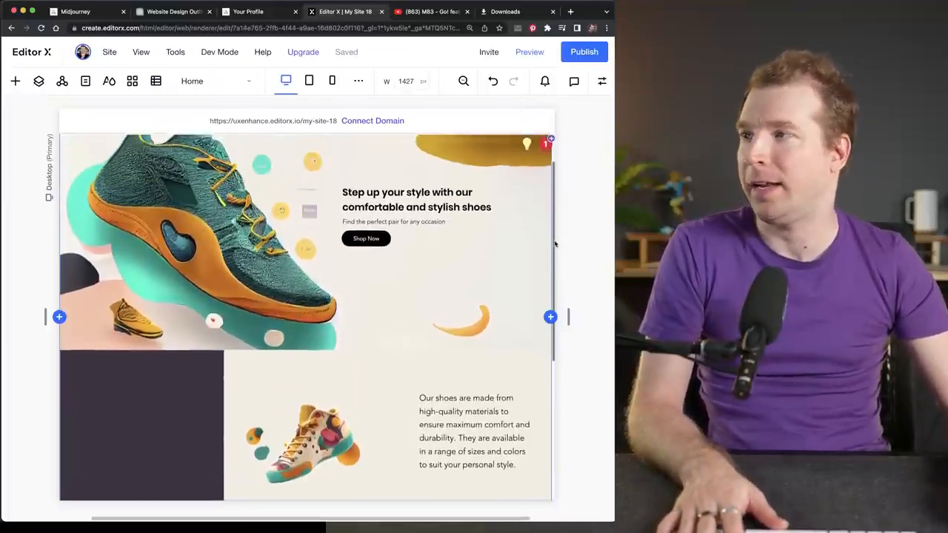
mouse_move(404, 492)
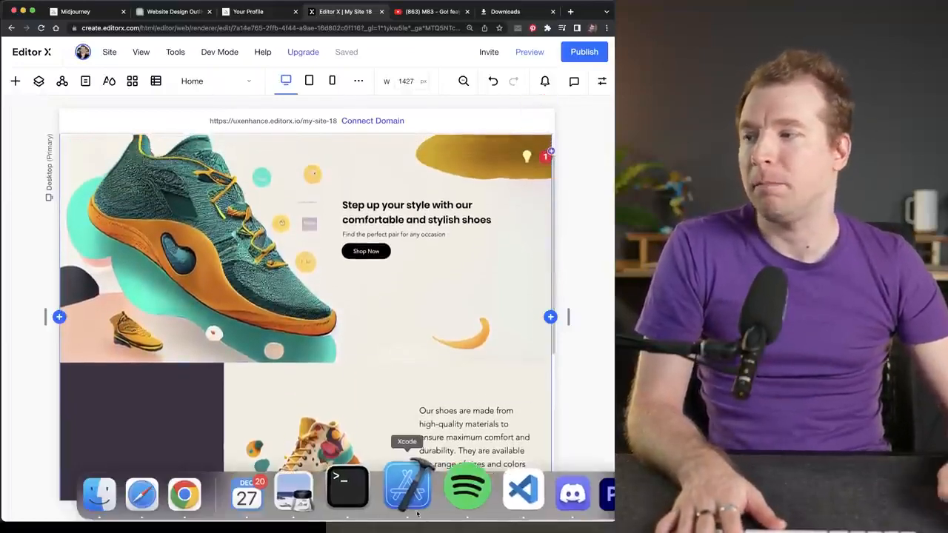
click(311, 493)
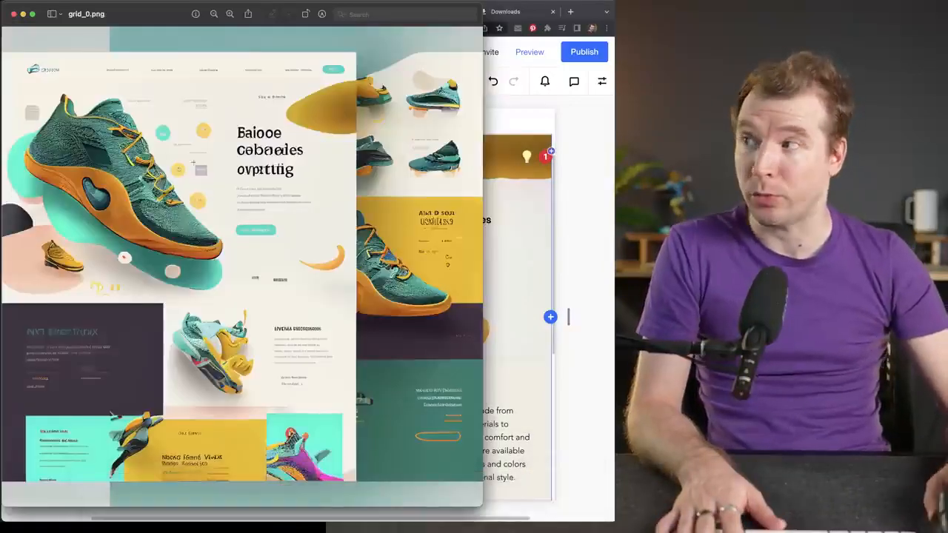
click(575, 203)
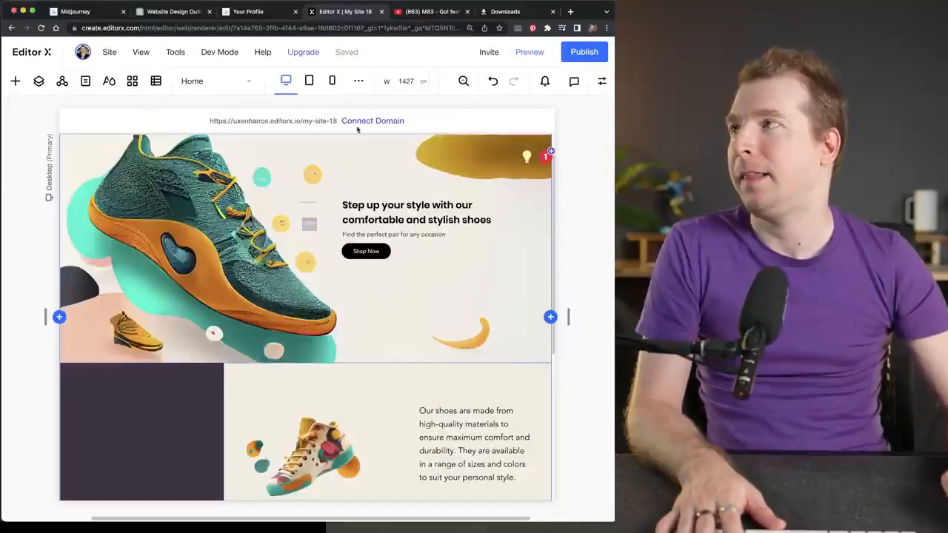
click(172, 11)
click(262, 227)
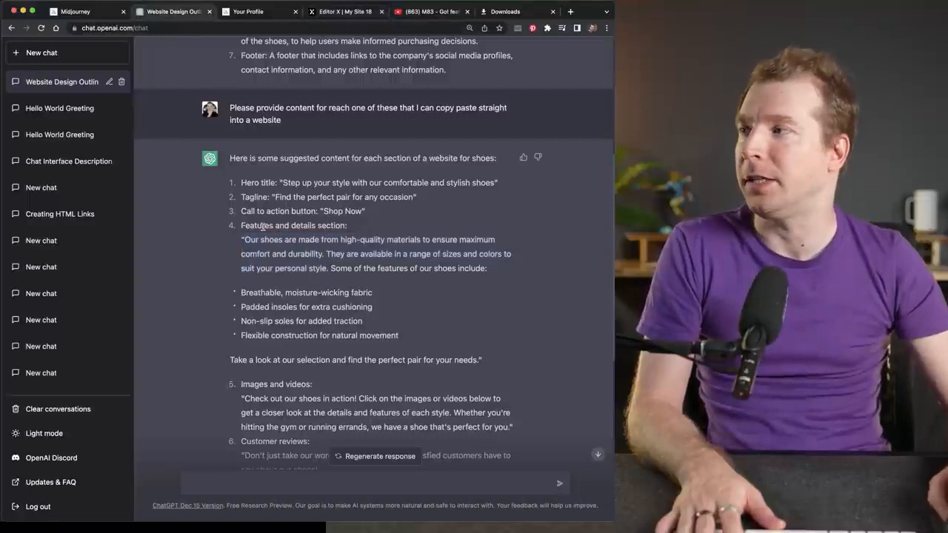
click(339, 11)
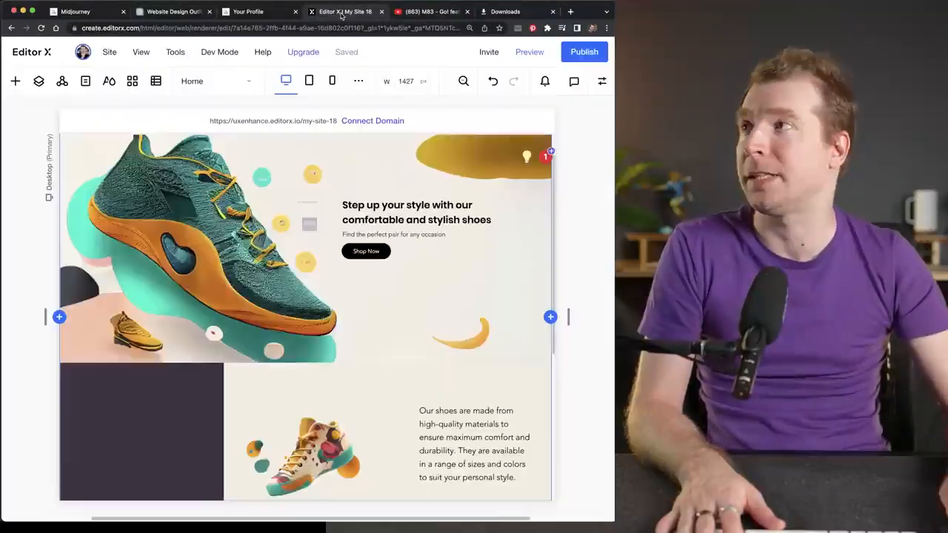
drag(553, 242, 552, 281)
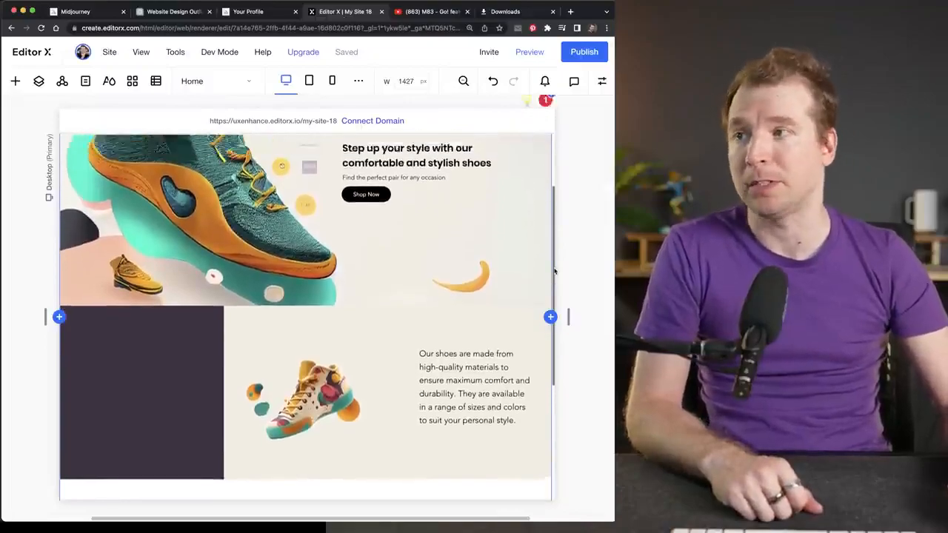